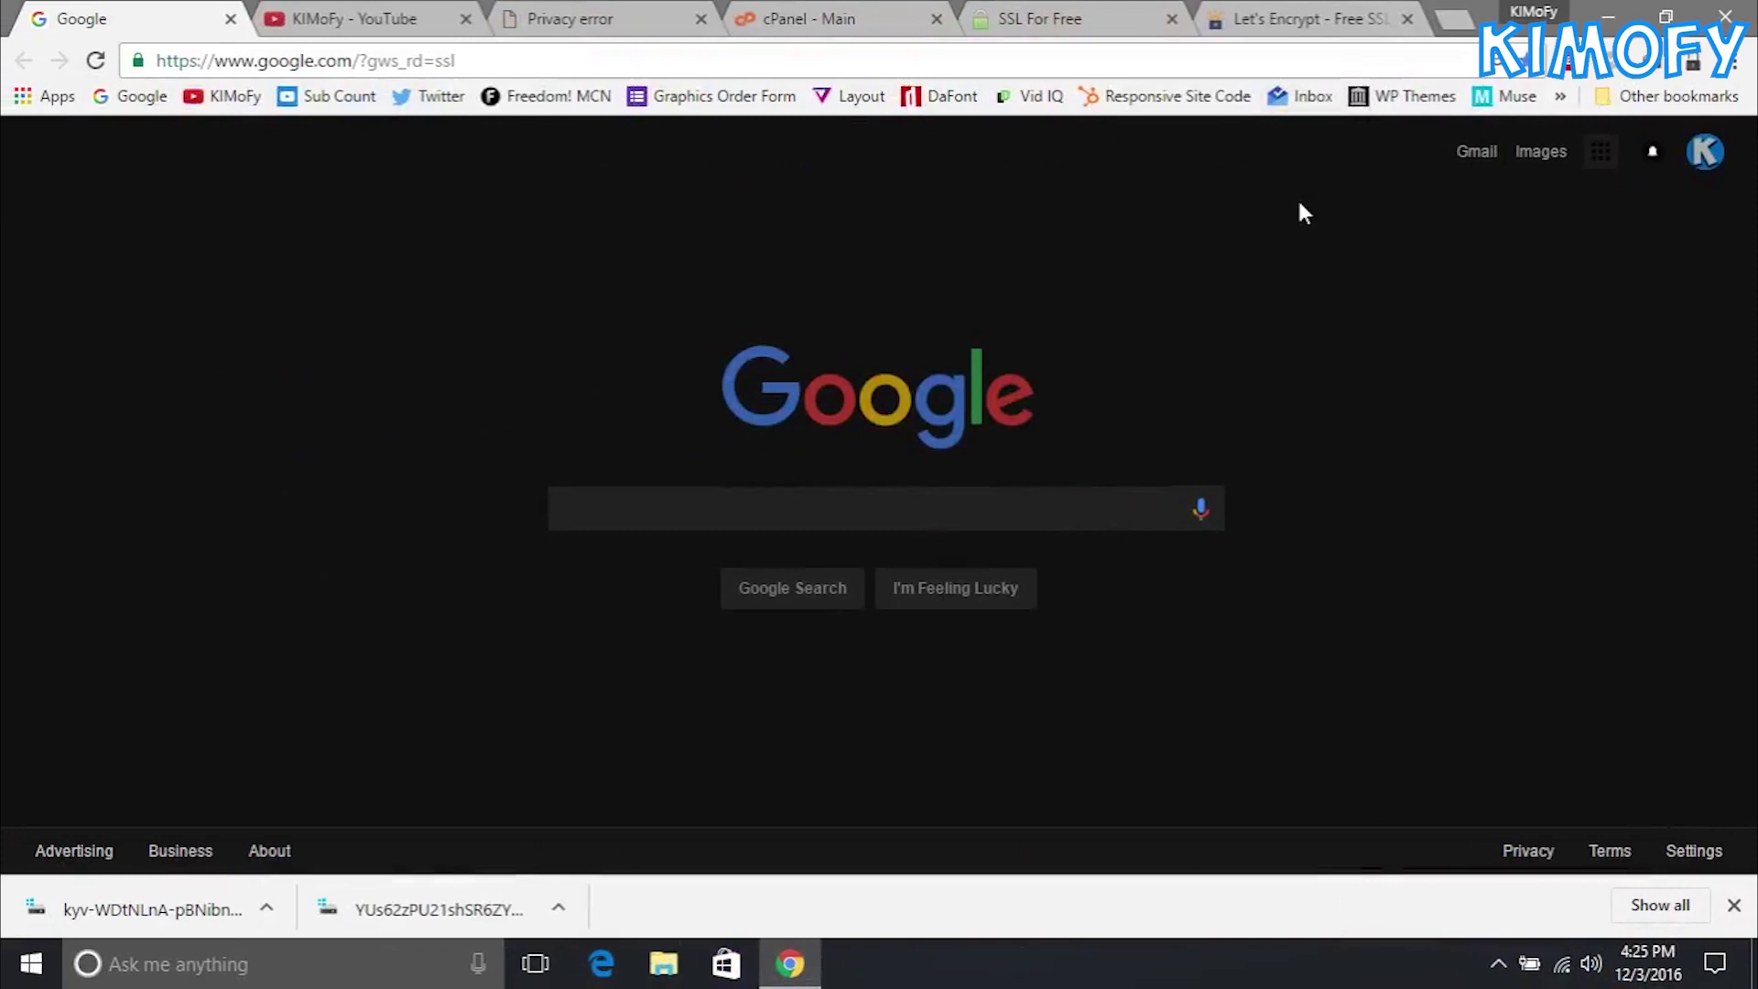
Step: Dismiss the downloads bar, check Google's private-connection details, and switch to the KIMoFy YouTube page
click(1733, 905)
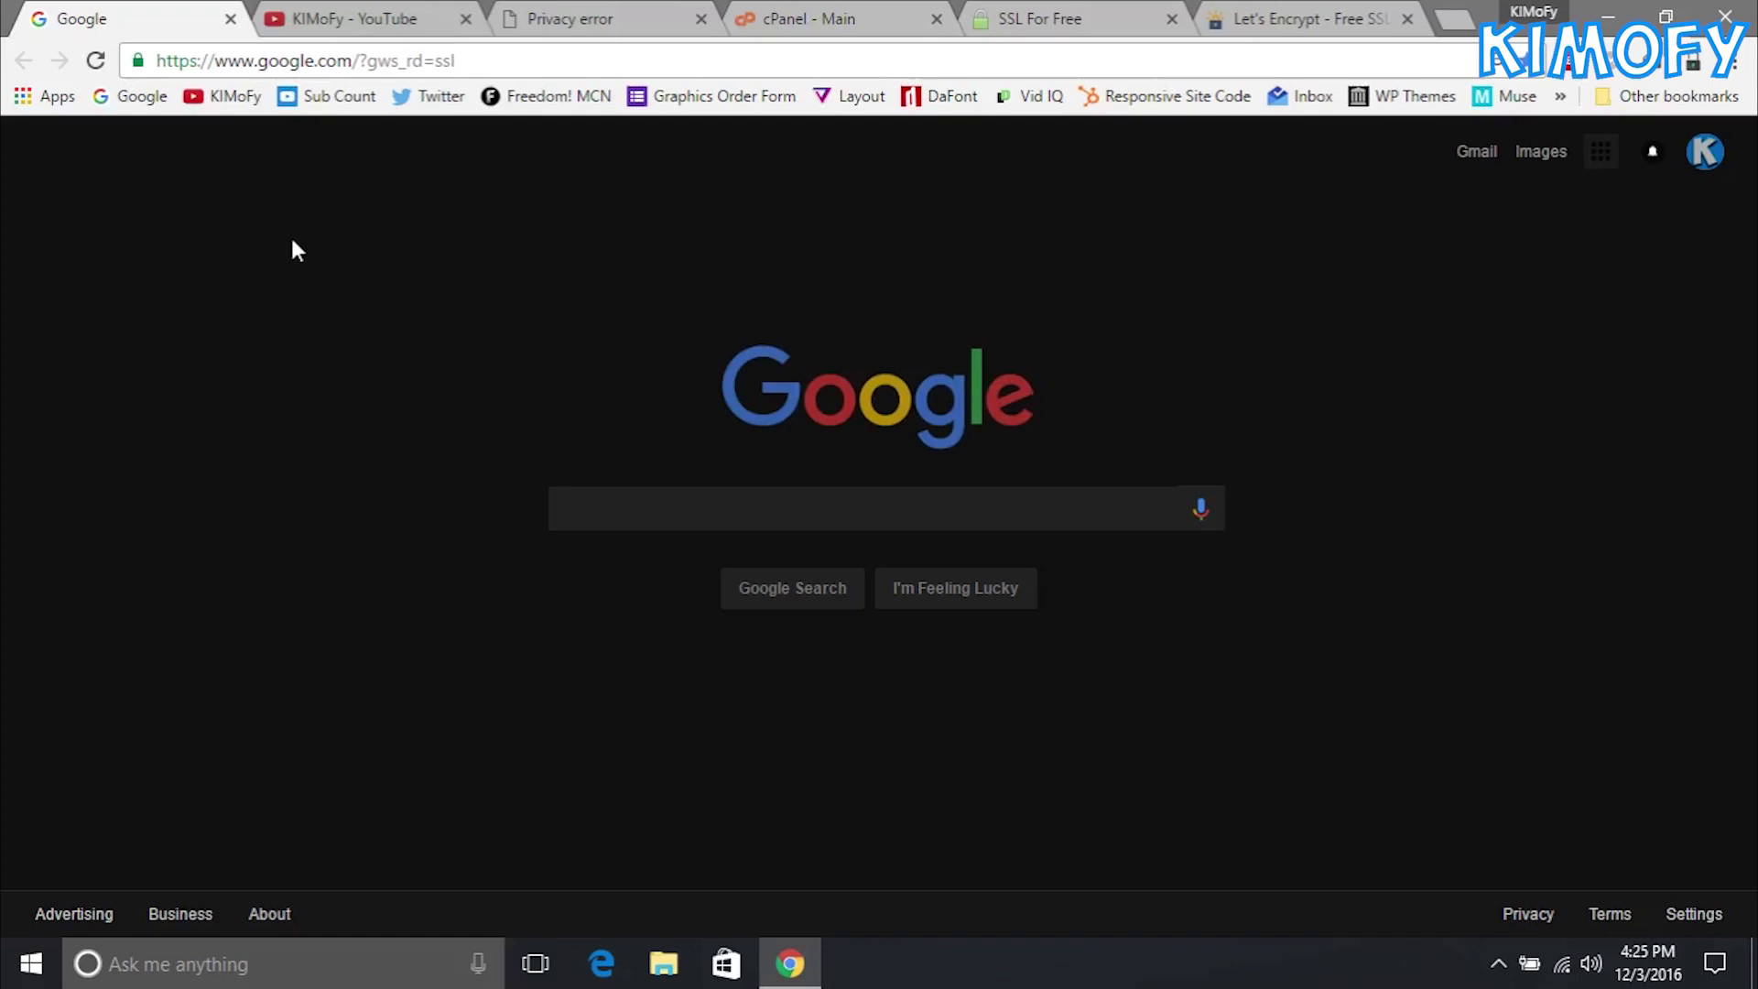
click(139, 62)
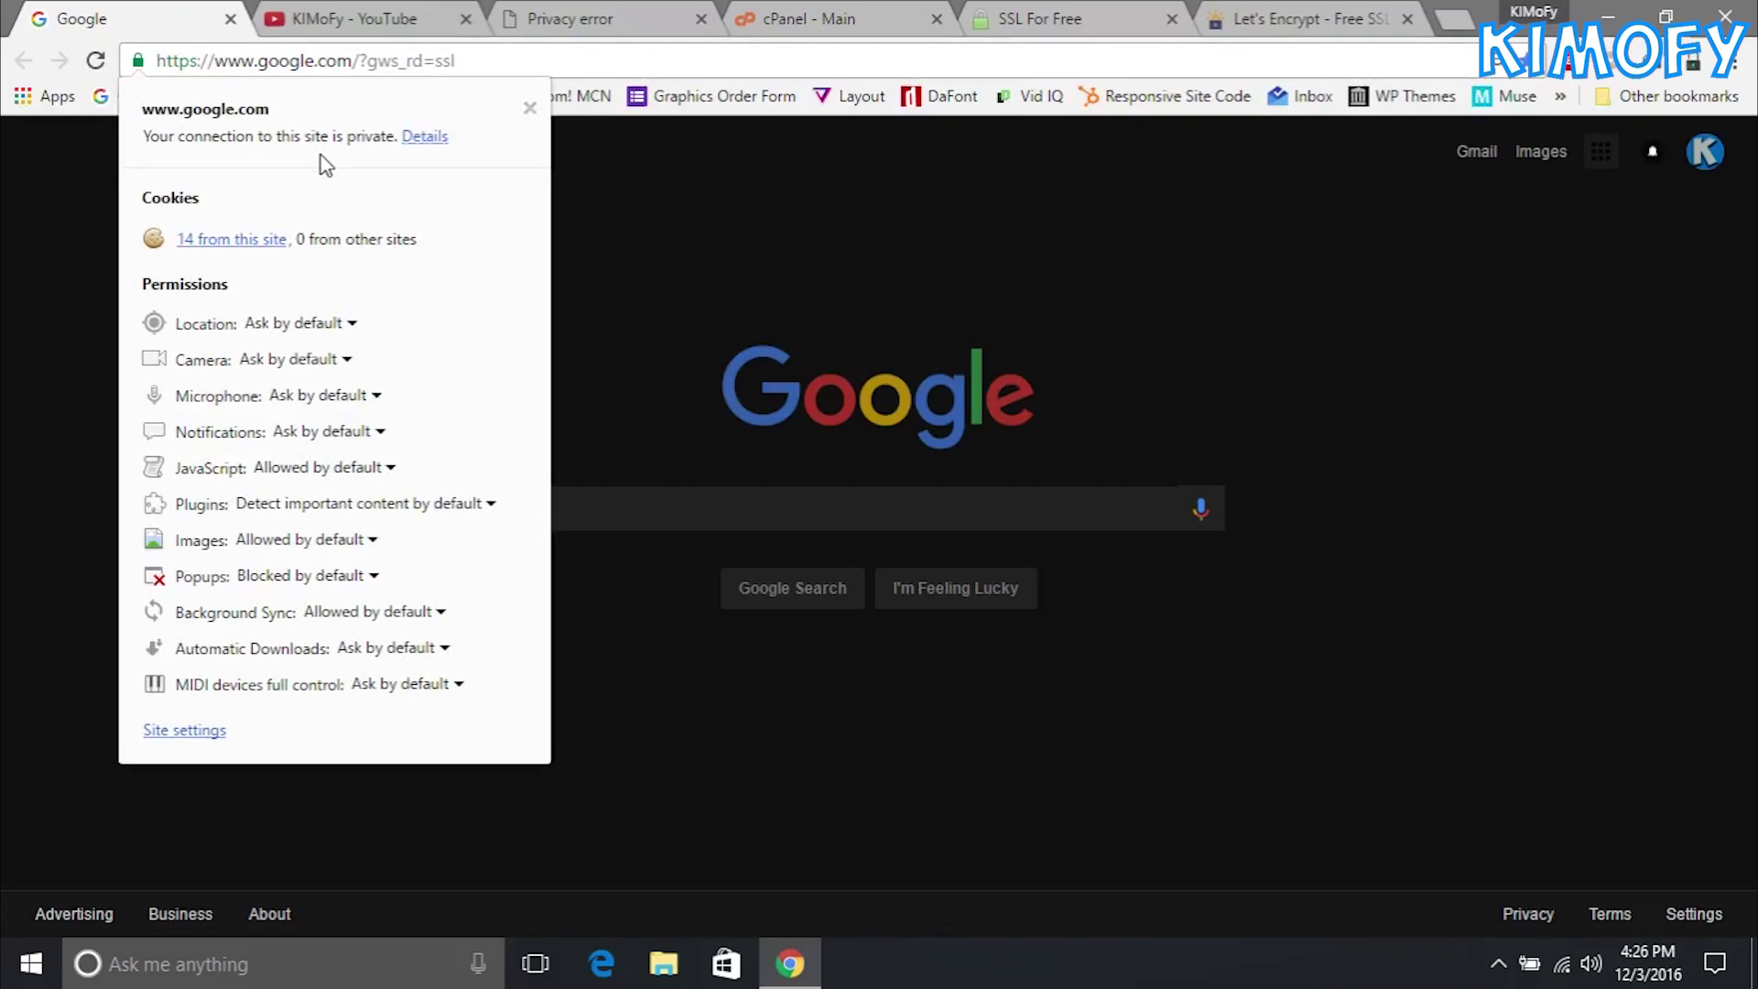
click(328, 18)
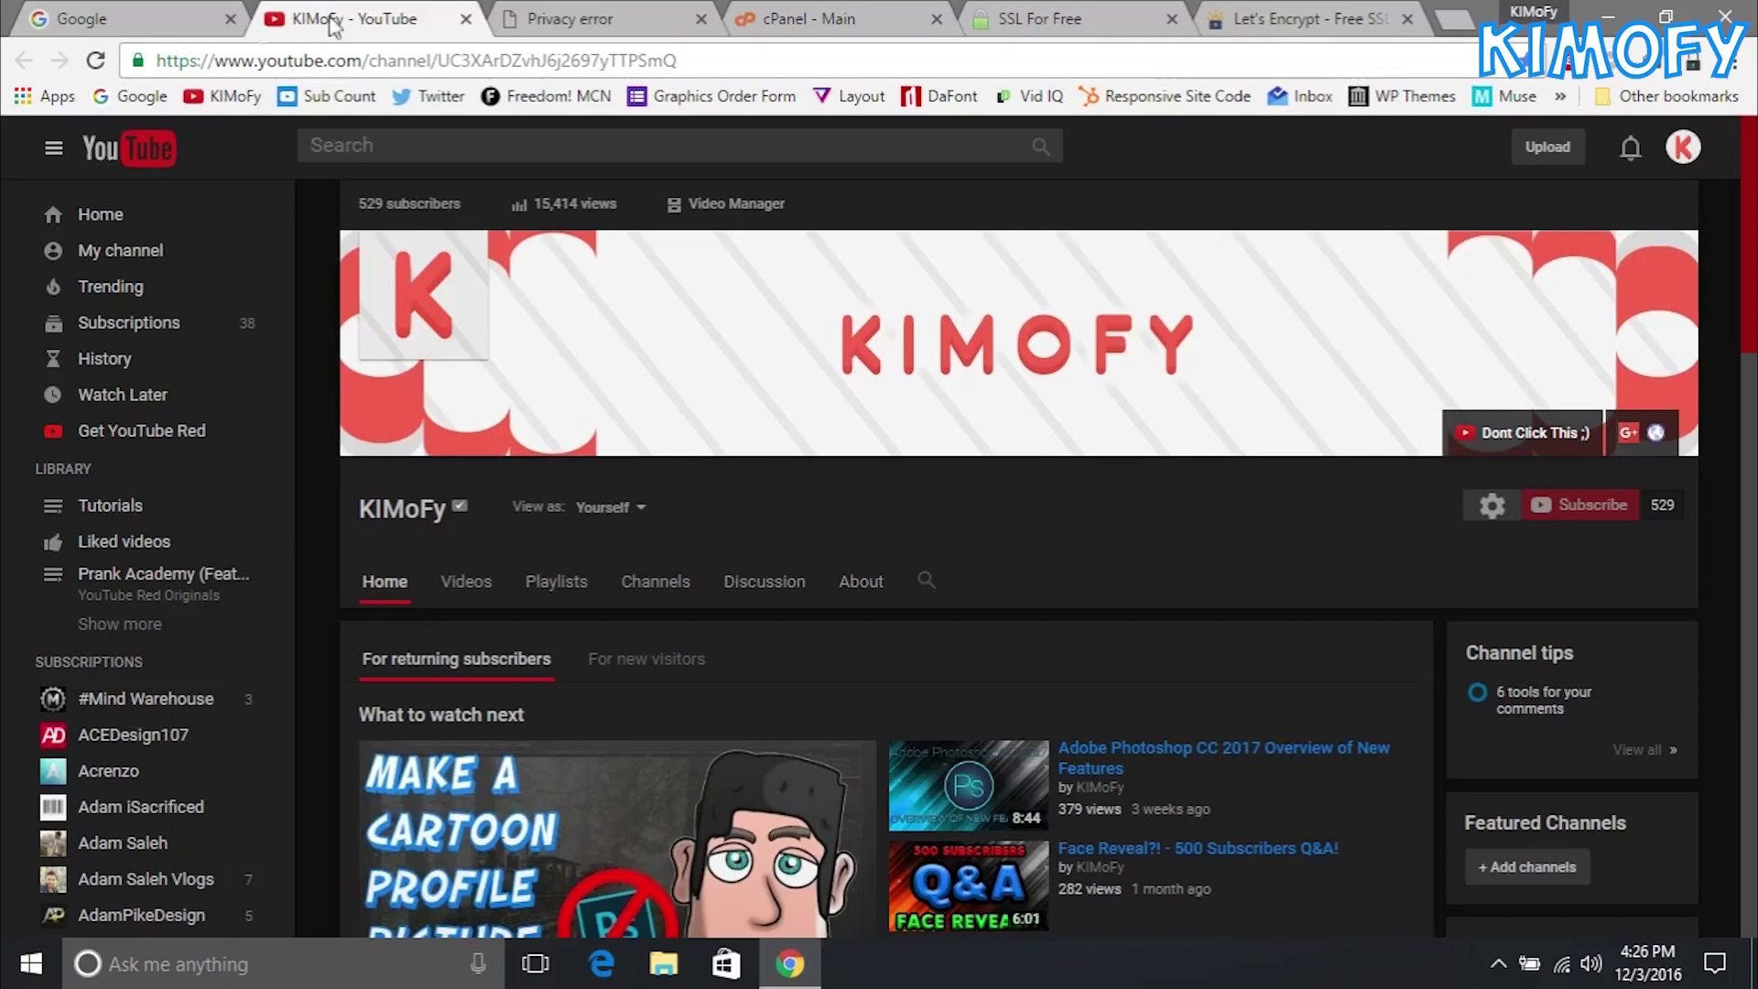
Step: Compare the https address with kimofy.com's 'connection is not private' warning, then return to cPanel
drag(197, 63, 152, 64)
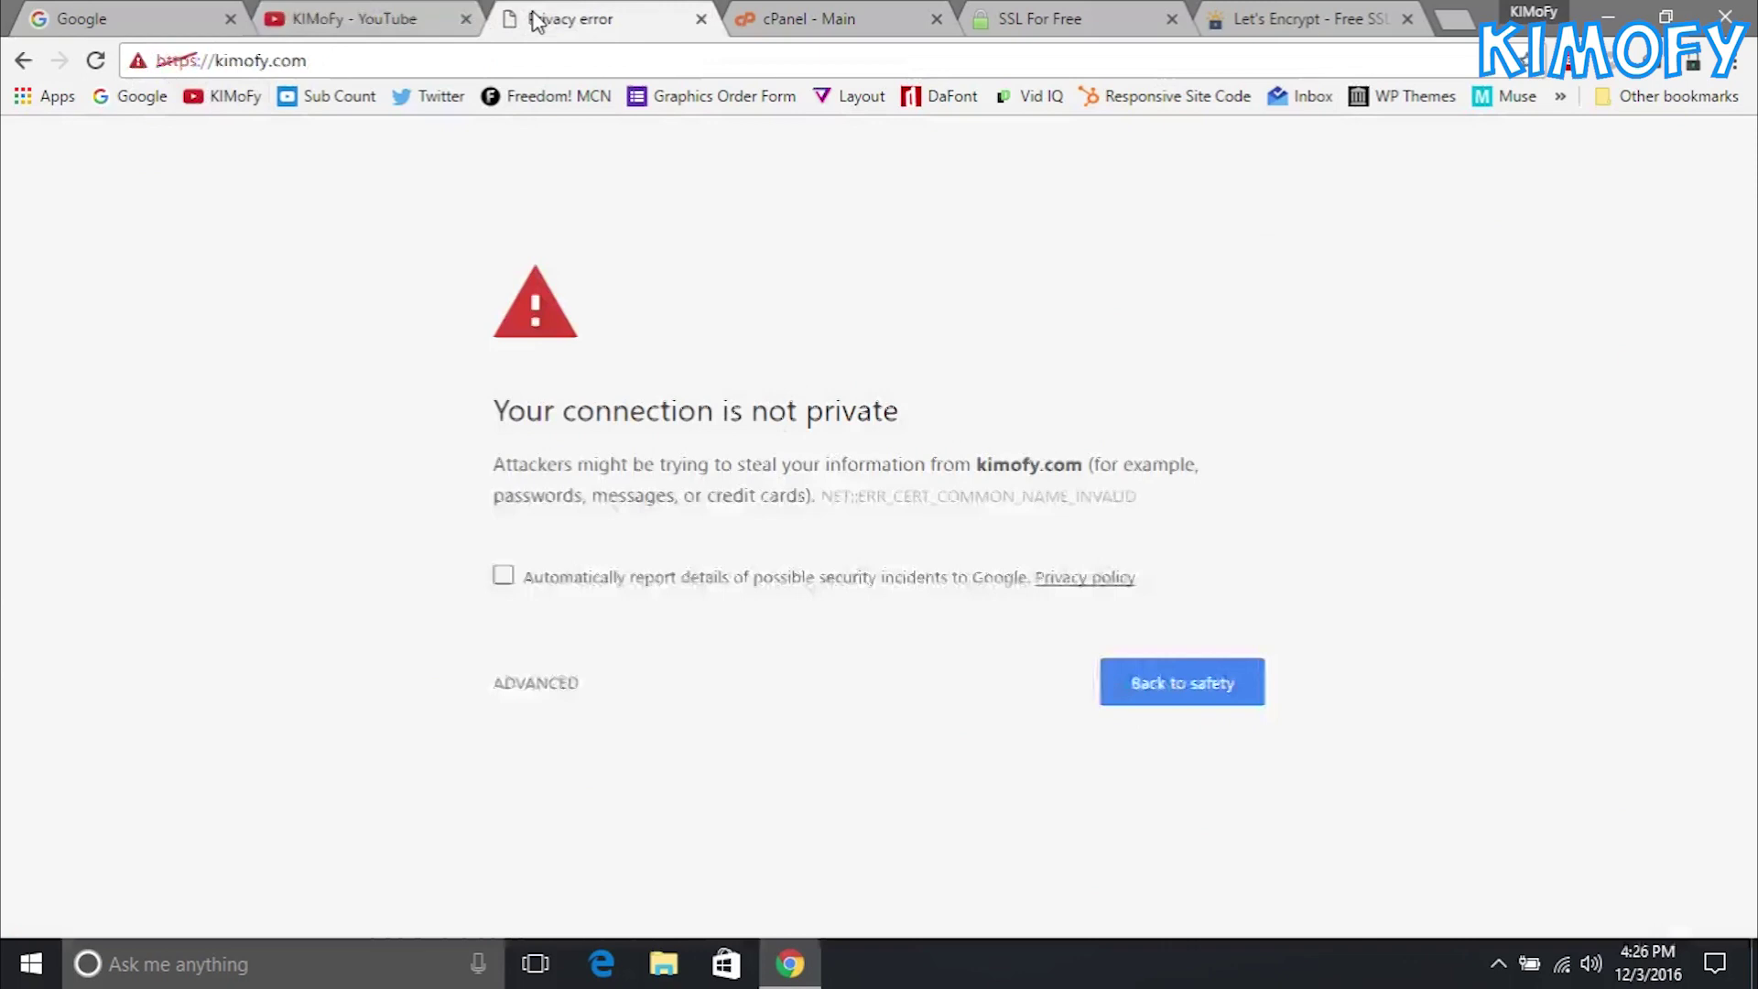
click(536, 20)
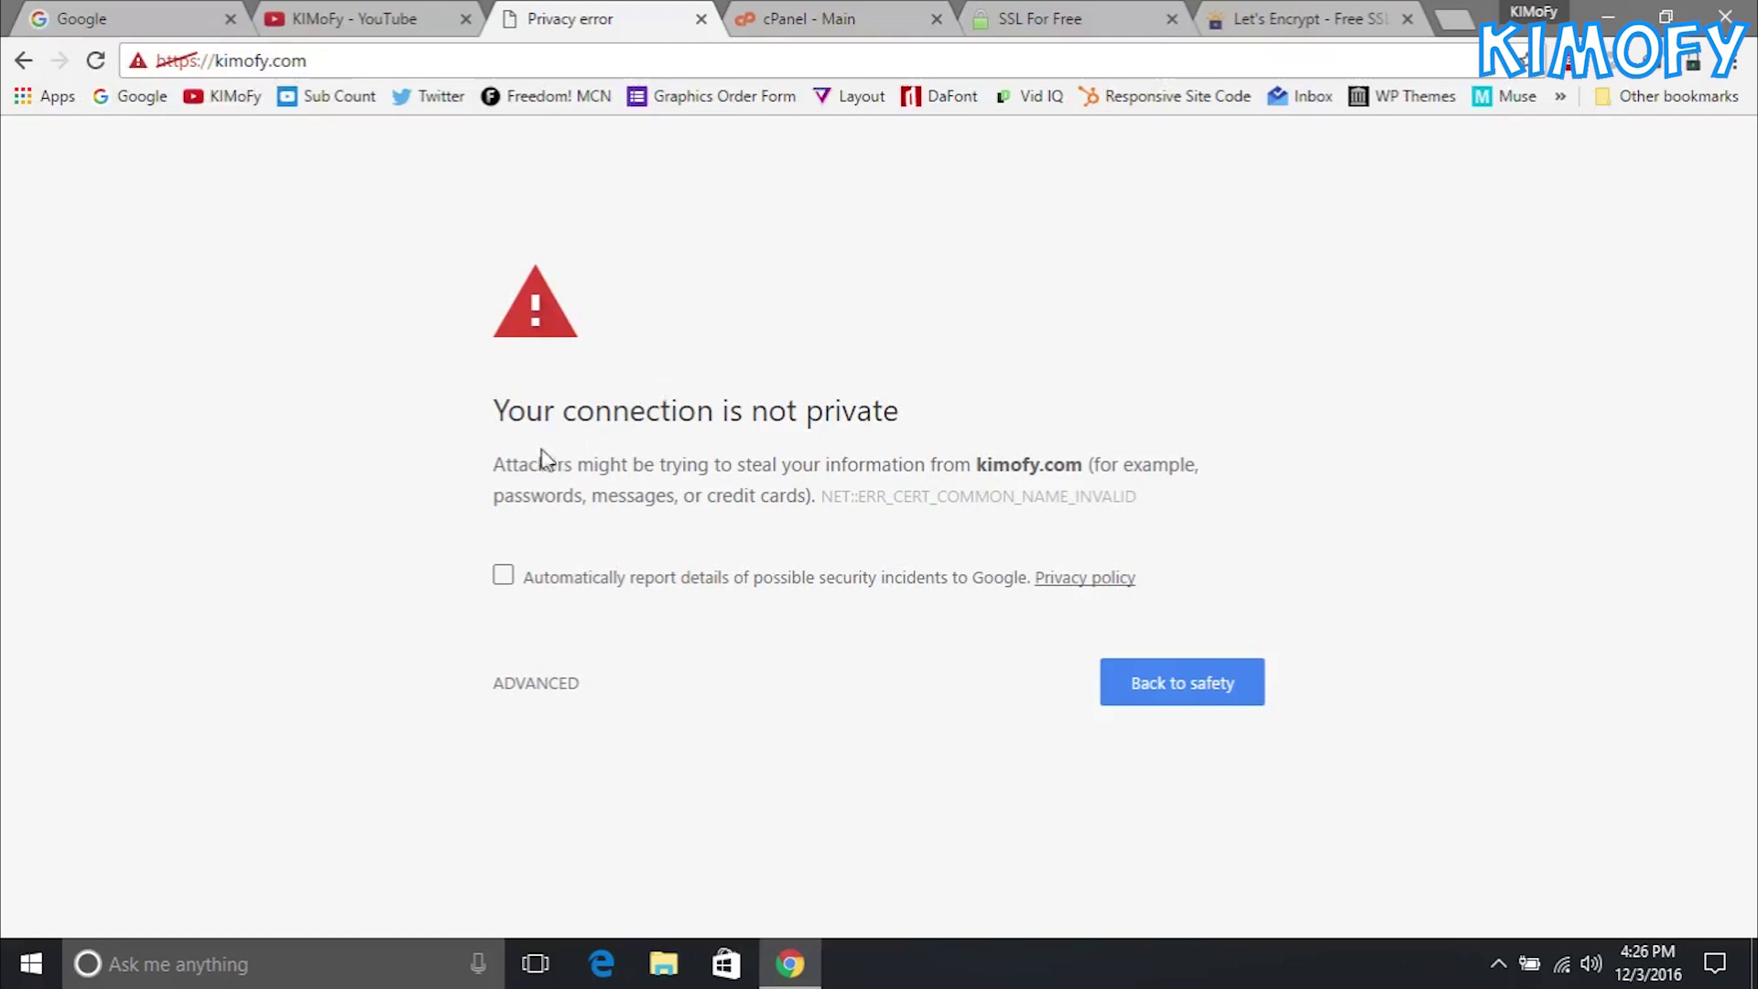
drag(495, 465, 813, 496)
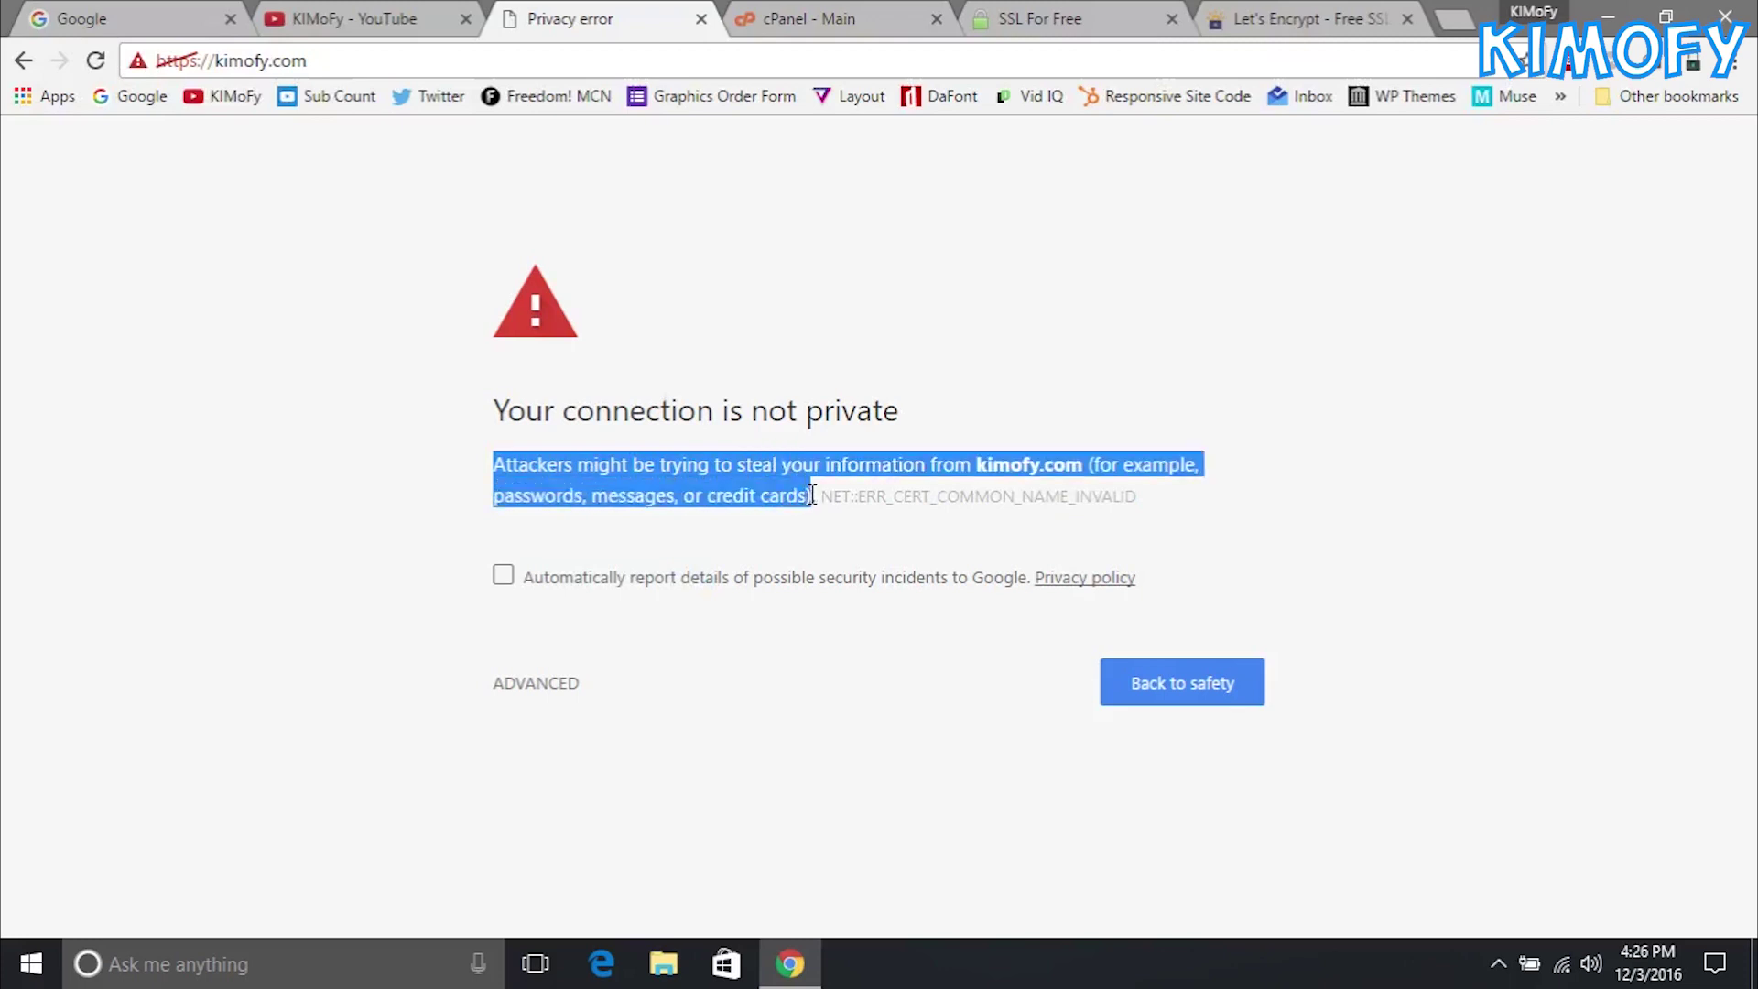
click(812, 495)
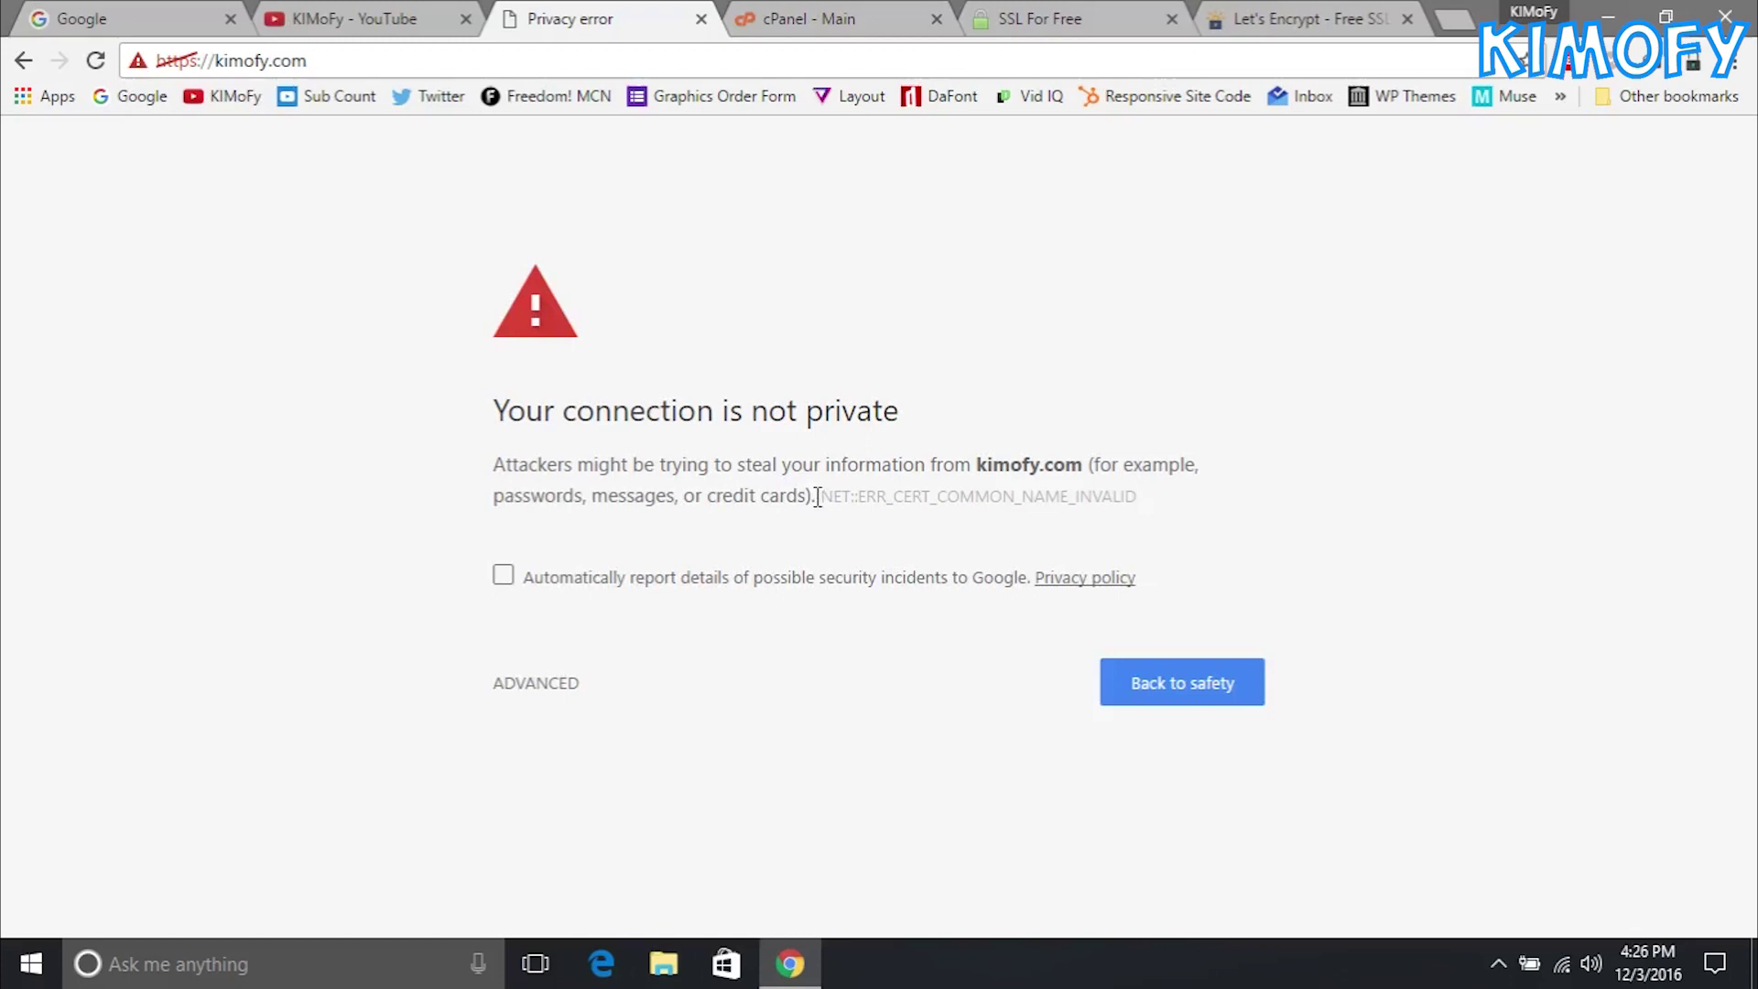
click(839, 18)
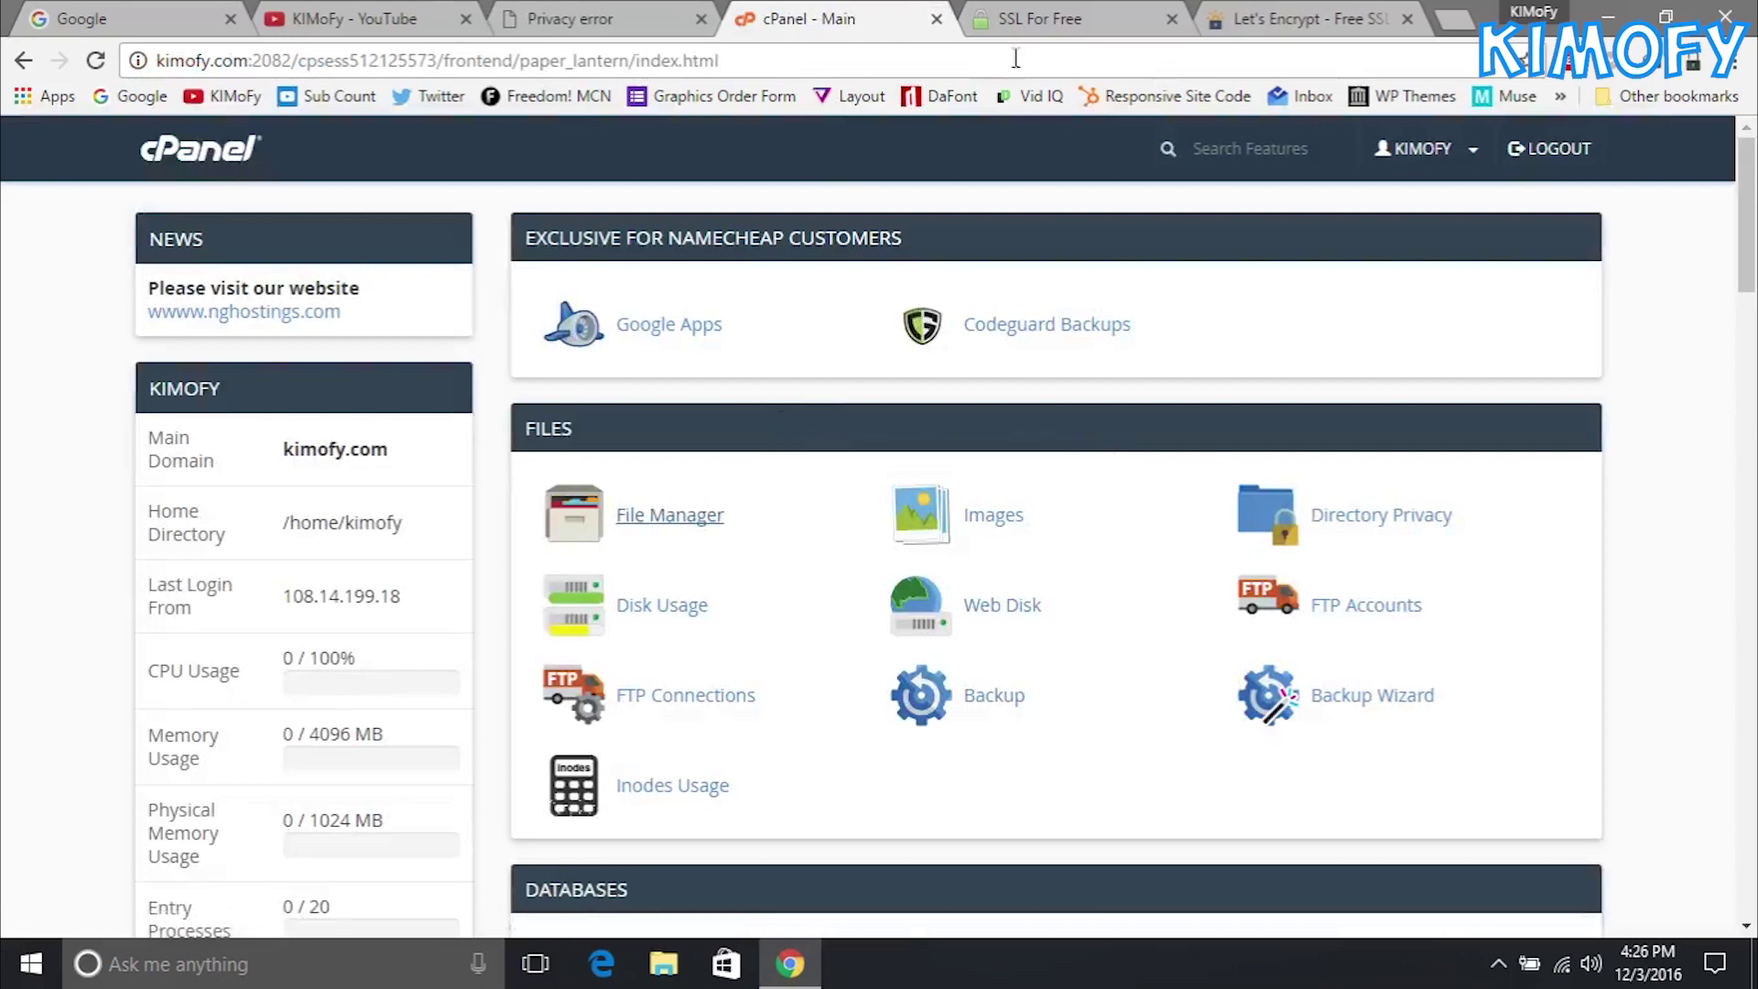
Step: Switch to the SSL For Free site tab
click(1024, 27)
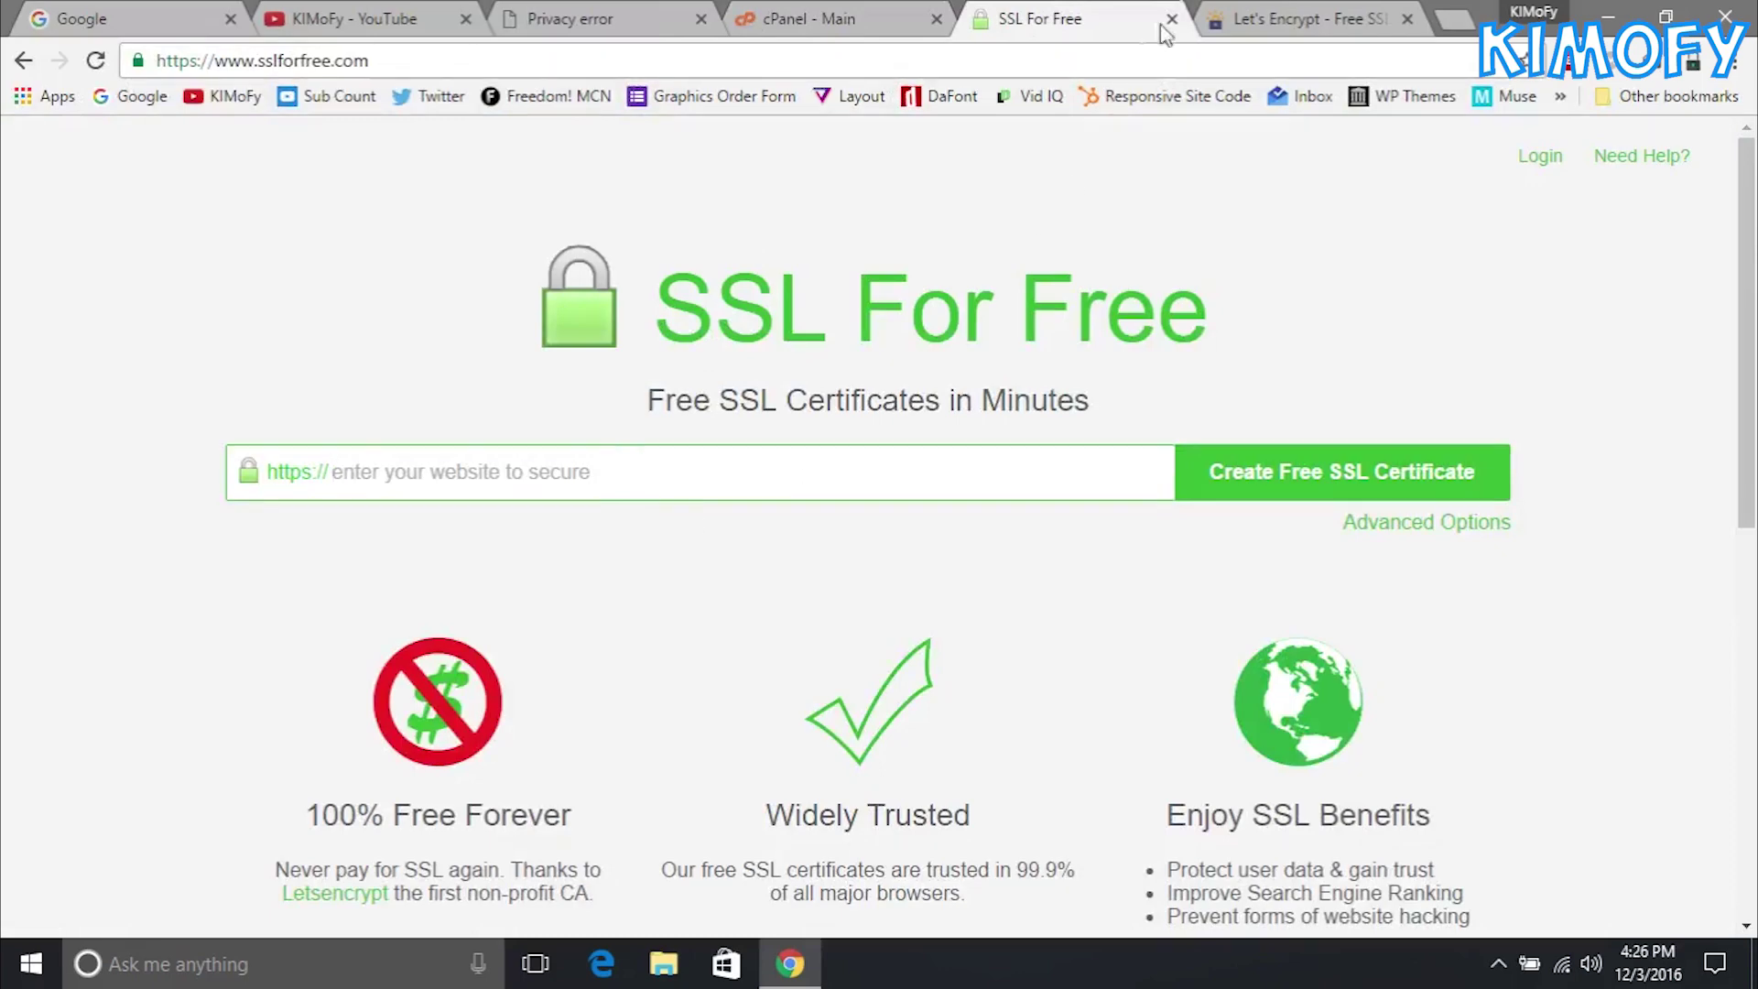
Step: Request a free SSL certificate for kimofy.com and choose Manual Verification
click(1260, 11)
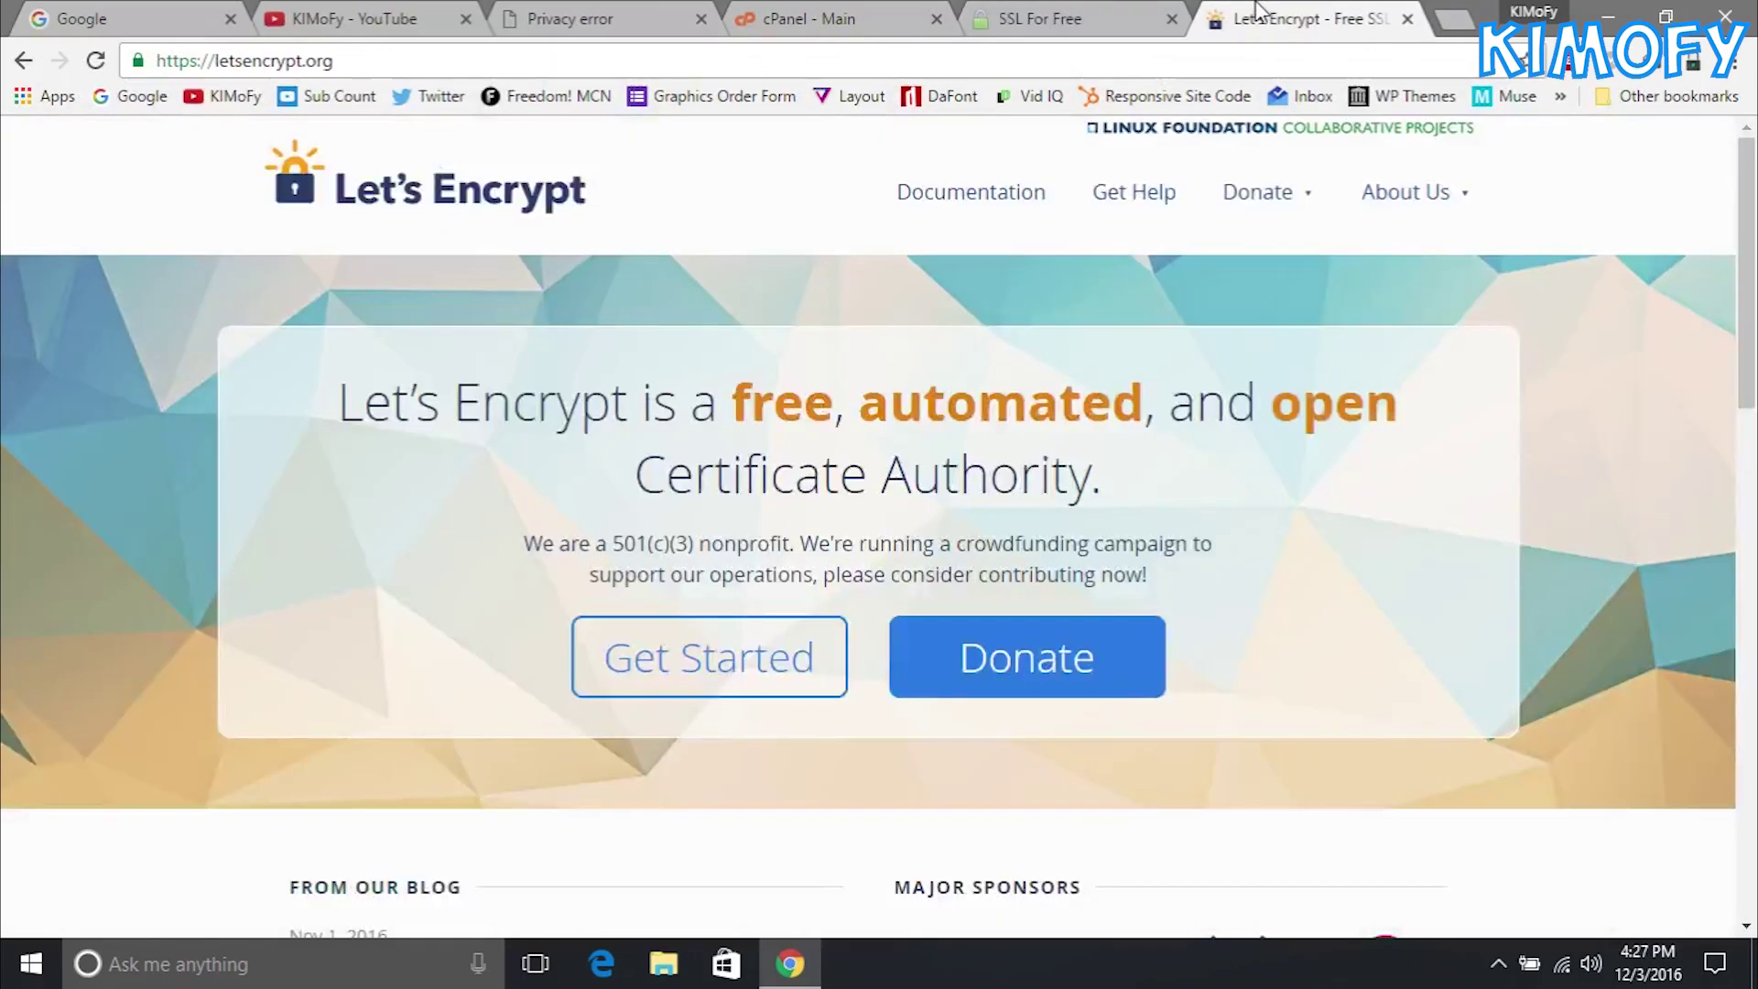
click(1073, 28)
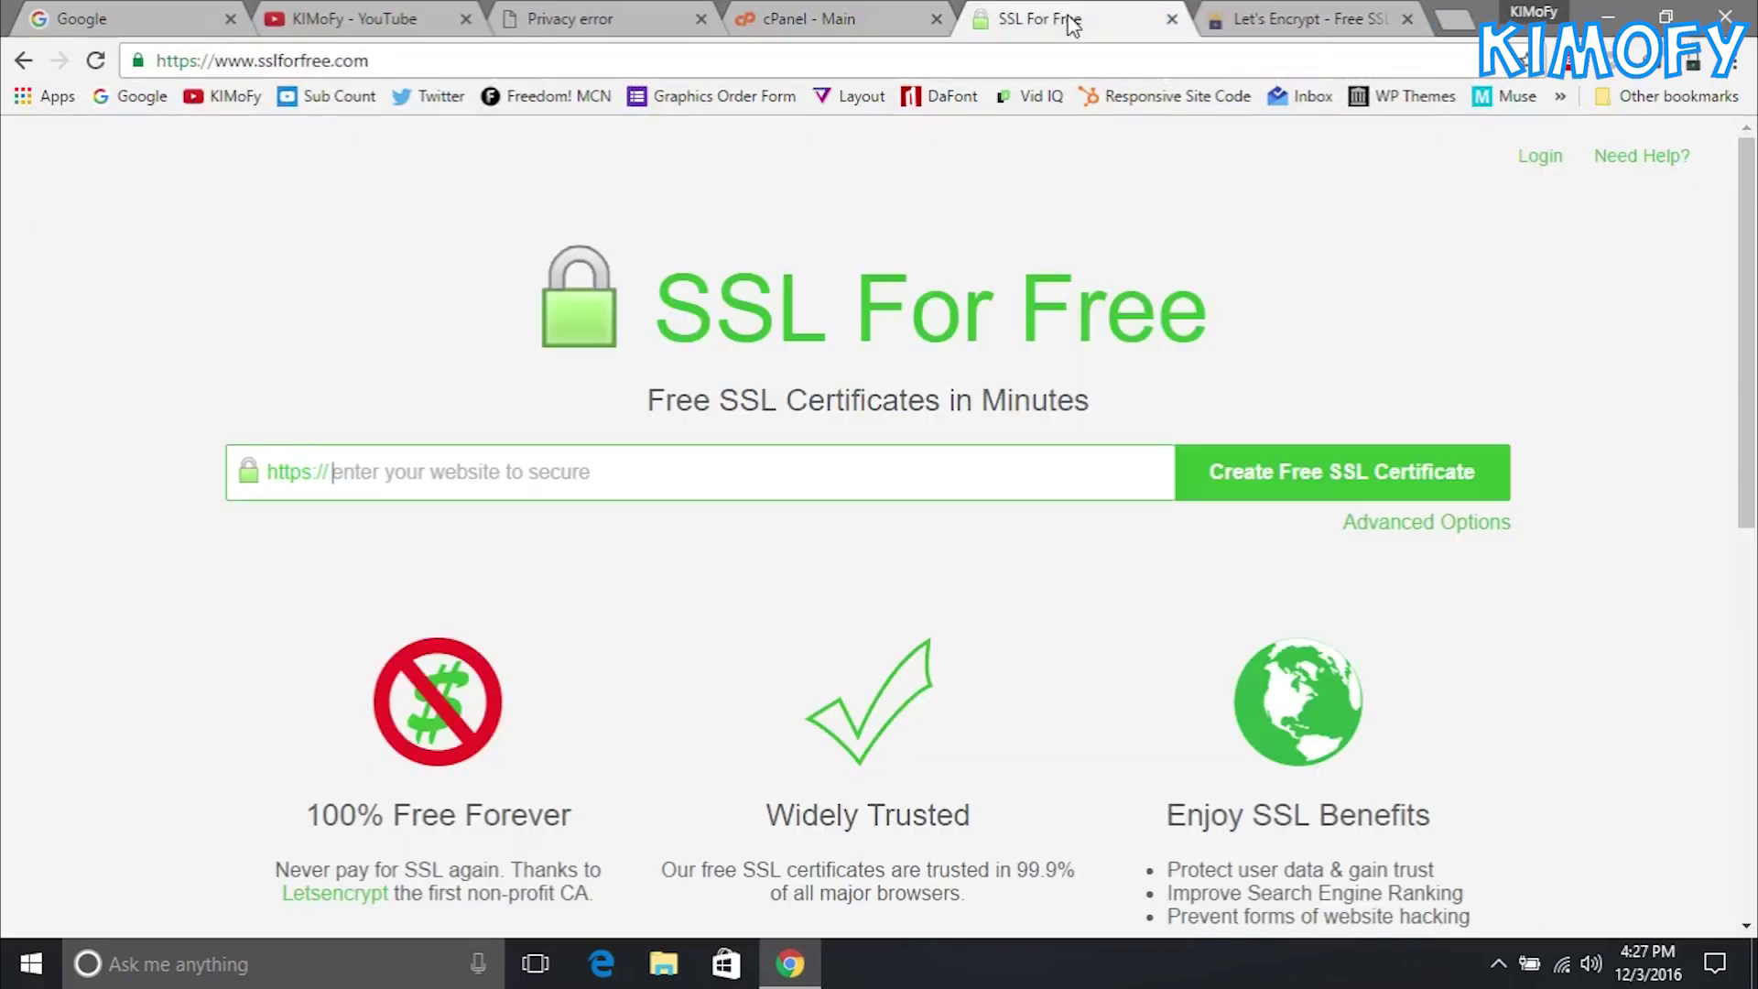
click(808, 474)
click(771, 520)
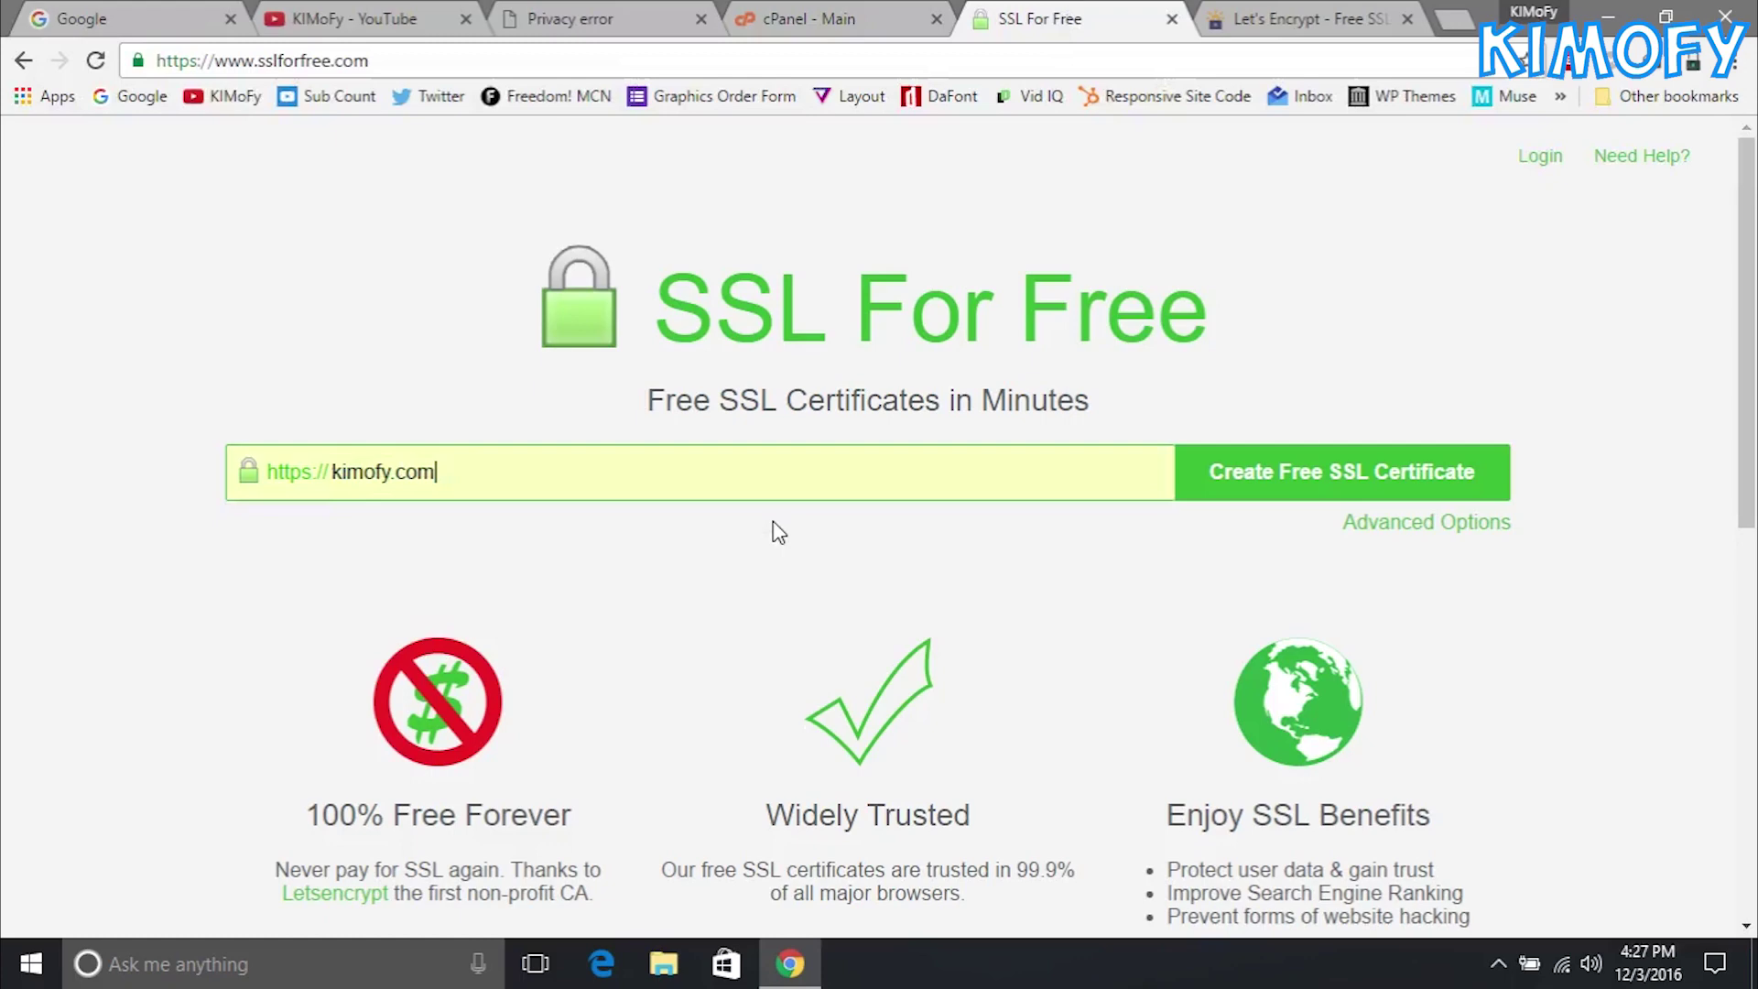
click(1296, 471)
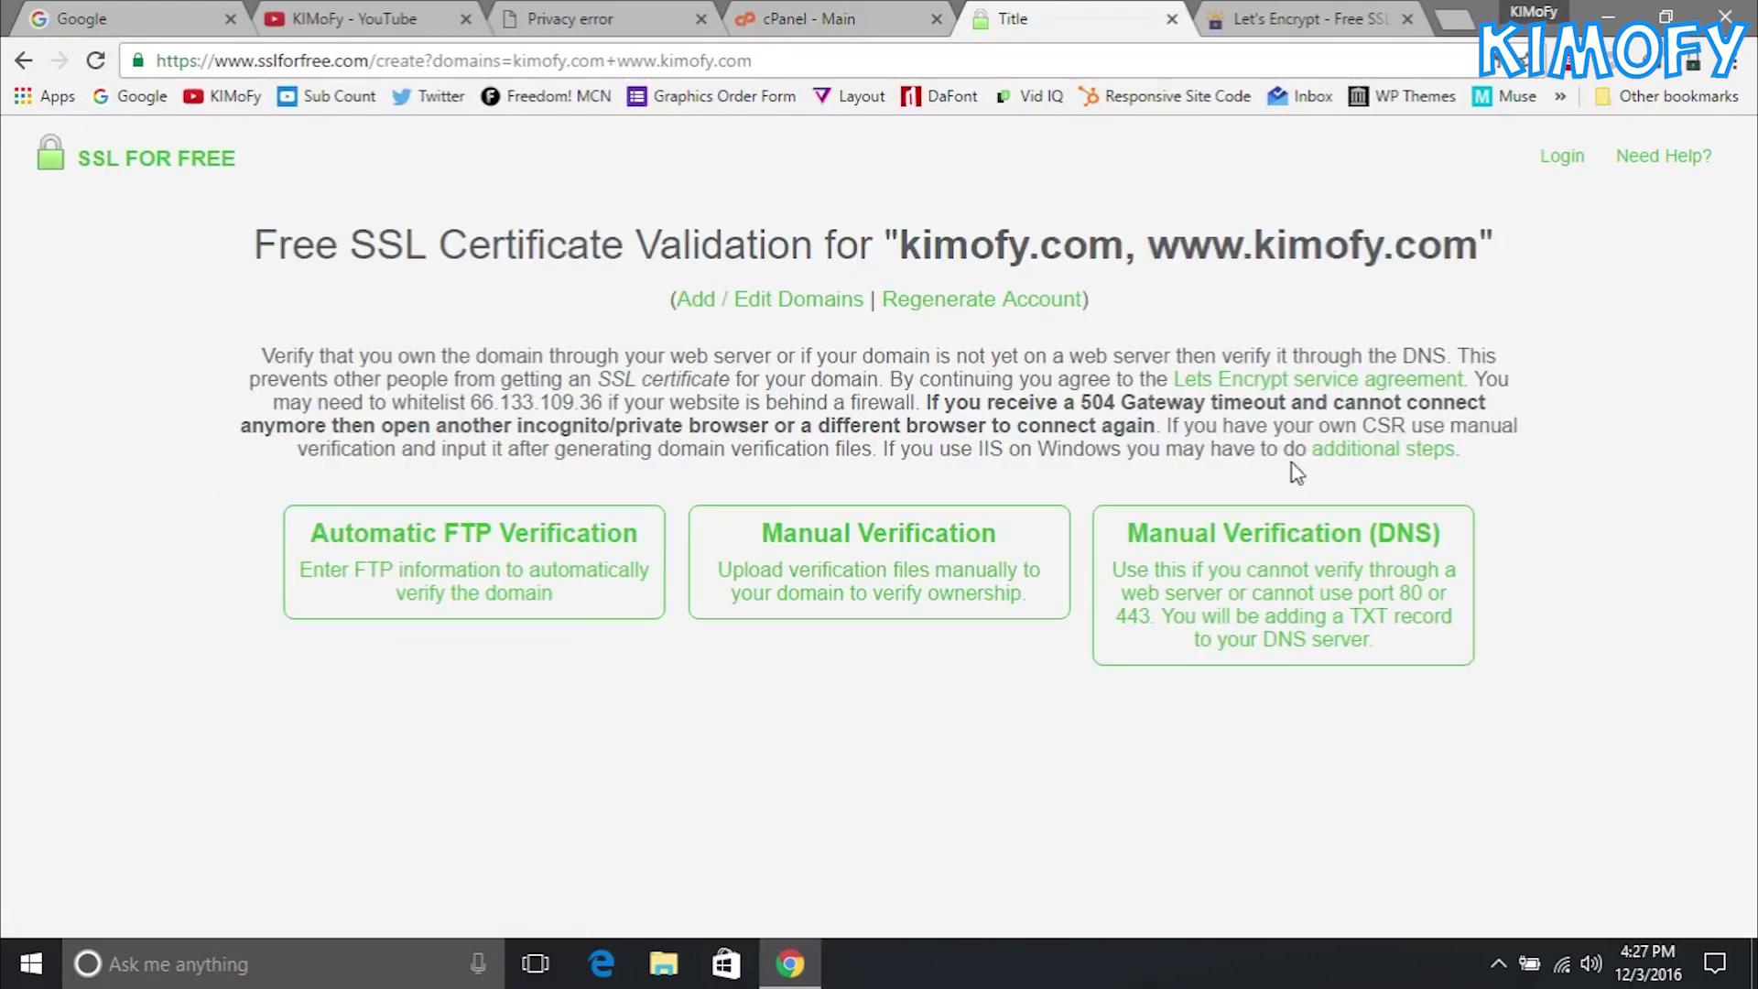
click(984, 550)
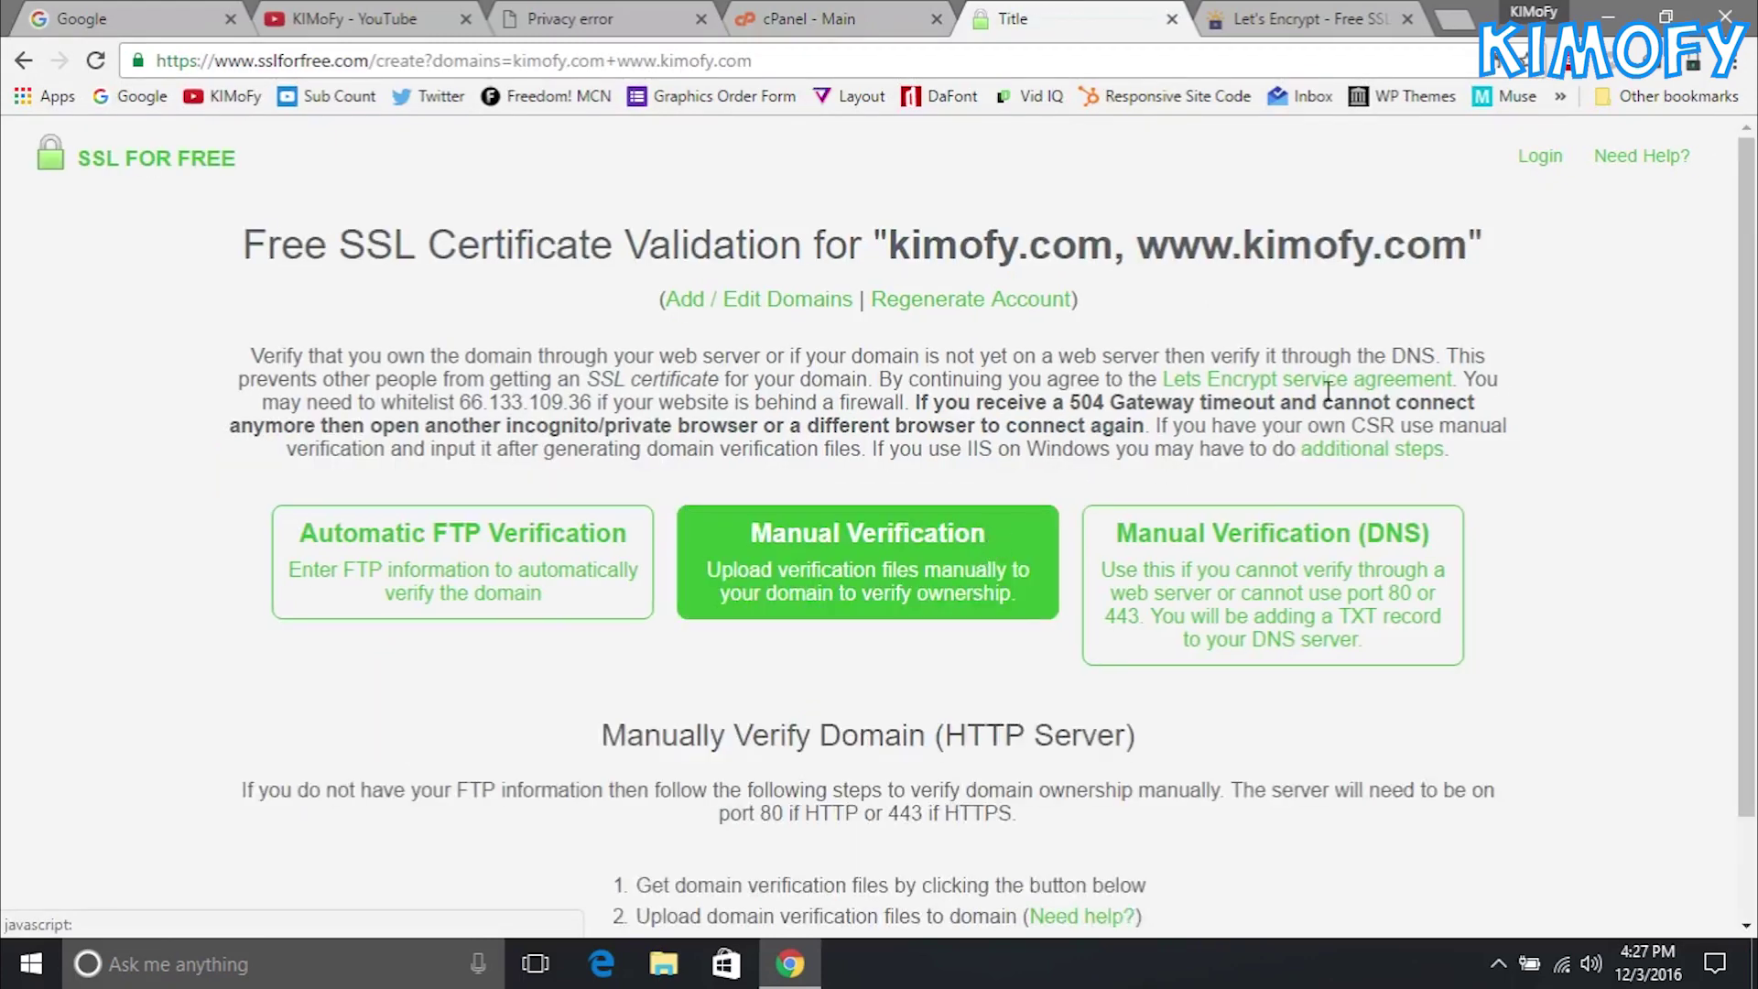
Step: Start manual domain verification and download verification File #1 and File #2
scroll(984, 549, down, 1)
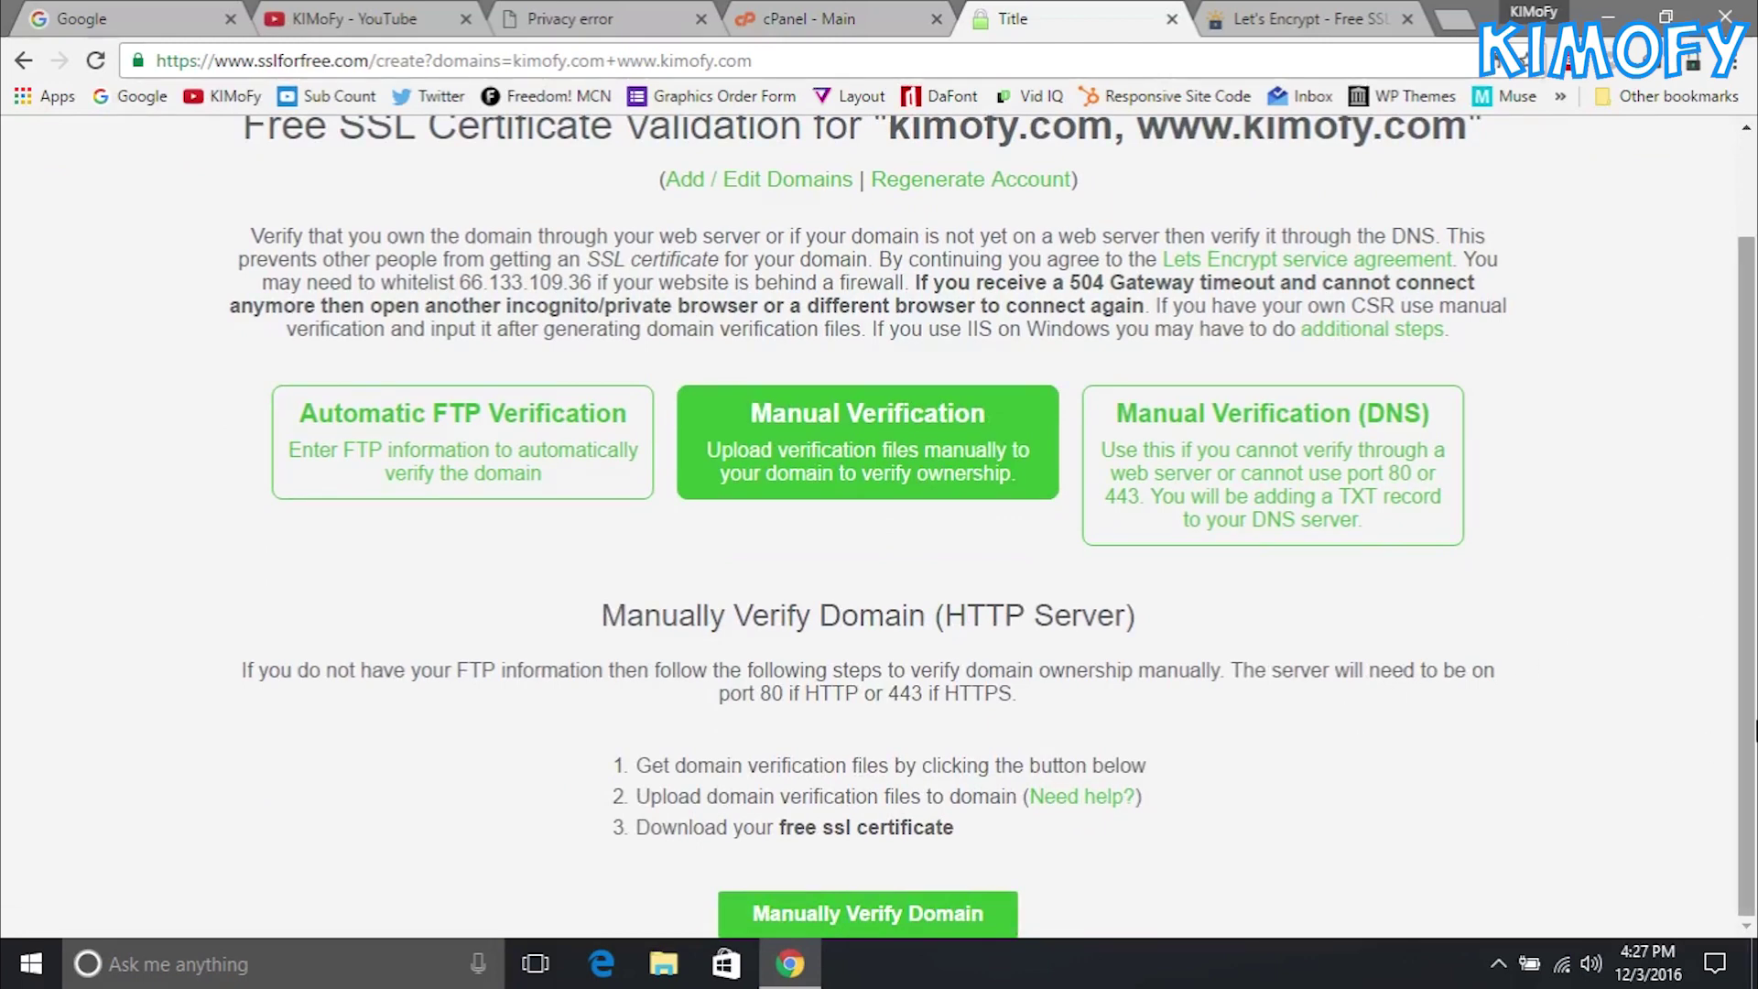
scroll(1754, 730, up, 1)
scroll(1754, 729, down, 1)
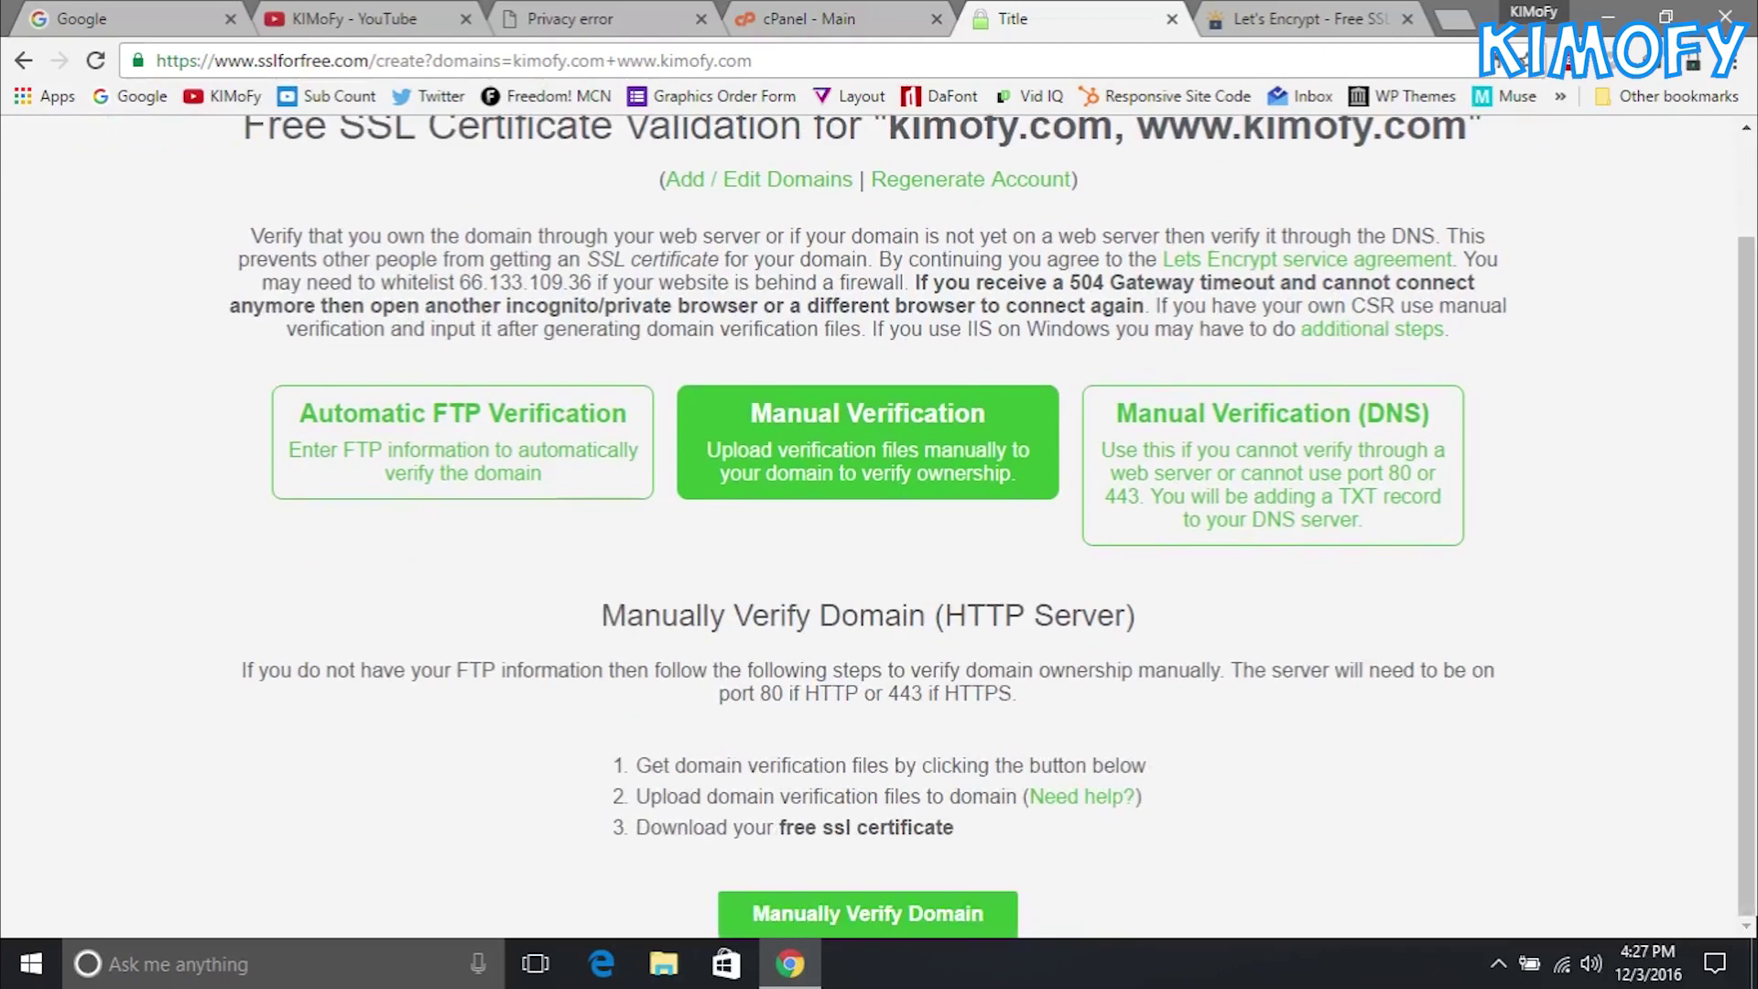
click(987, 916)
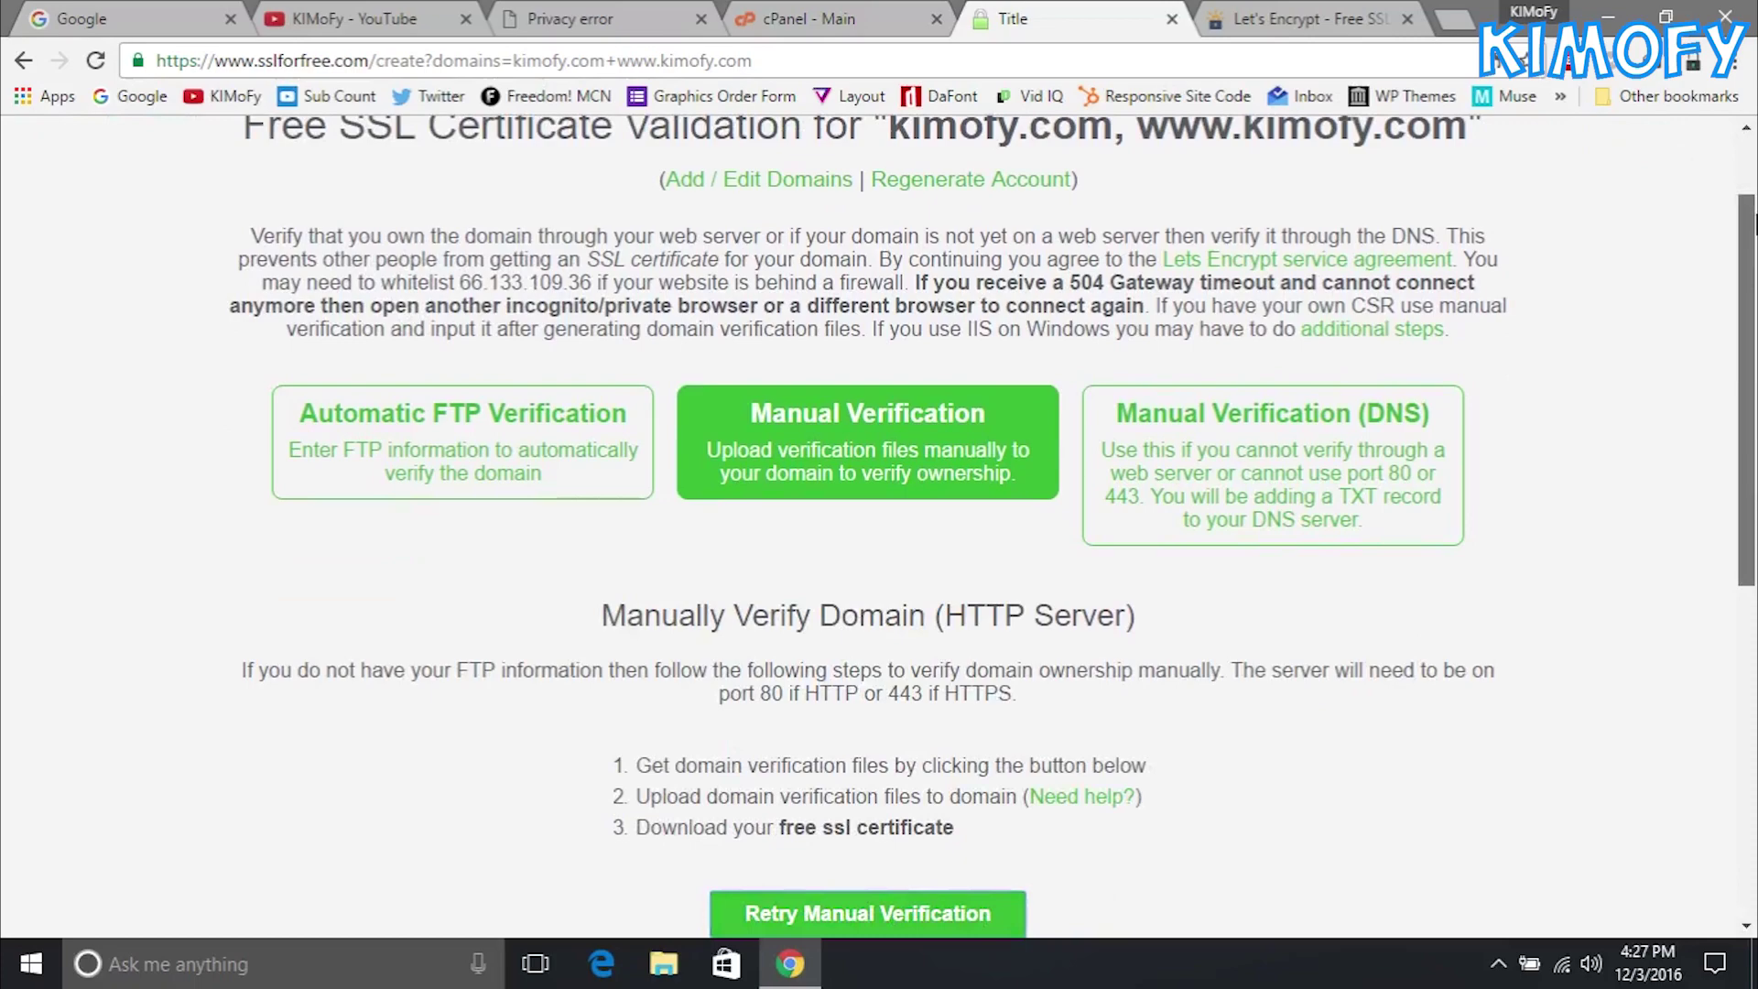
drag(1754, 248, 1754, 575)
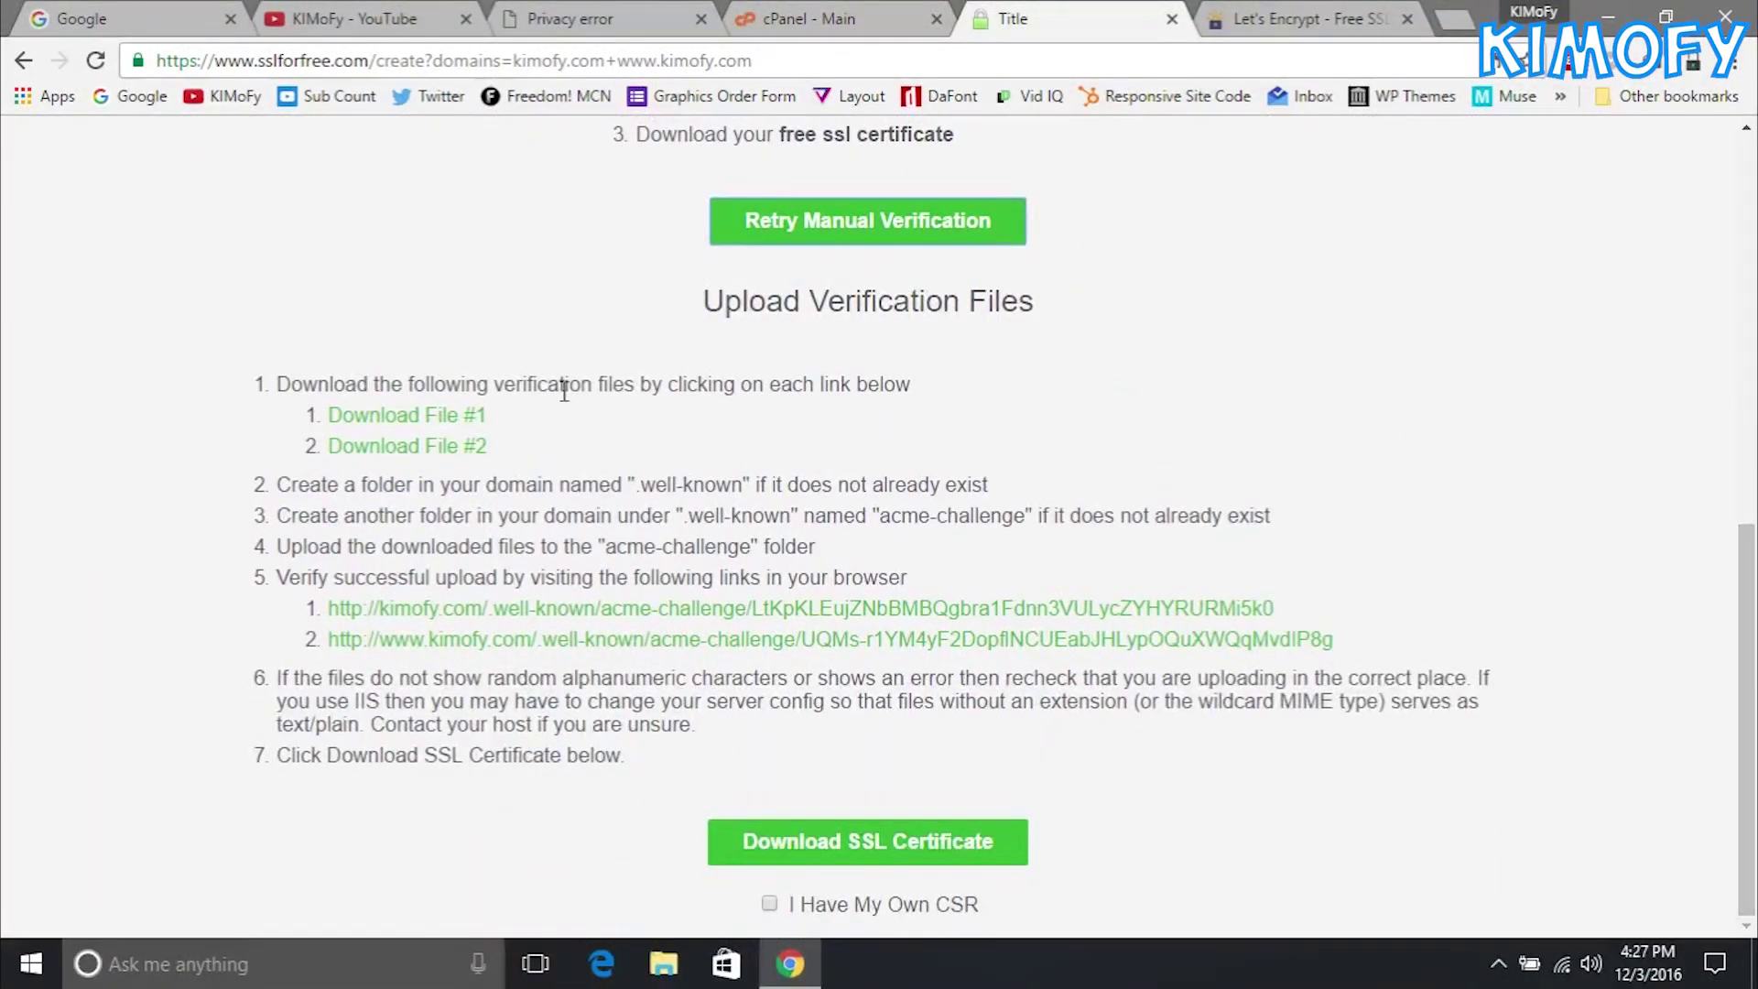
click(467, 423)
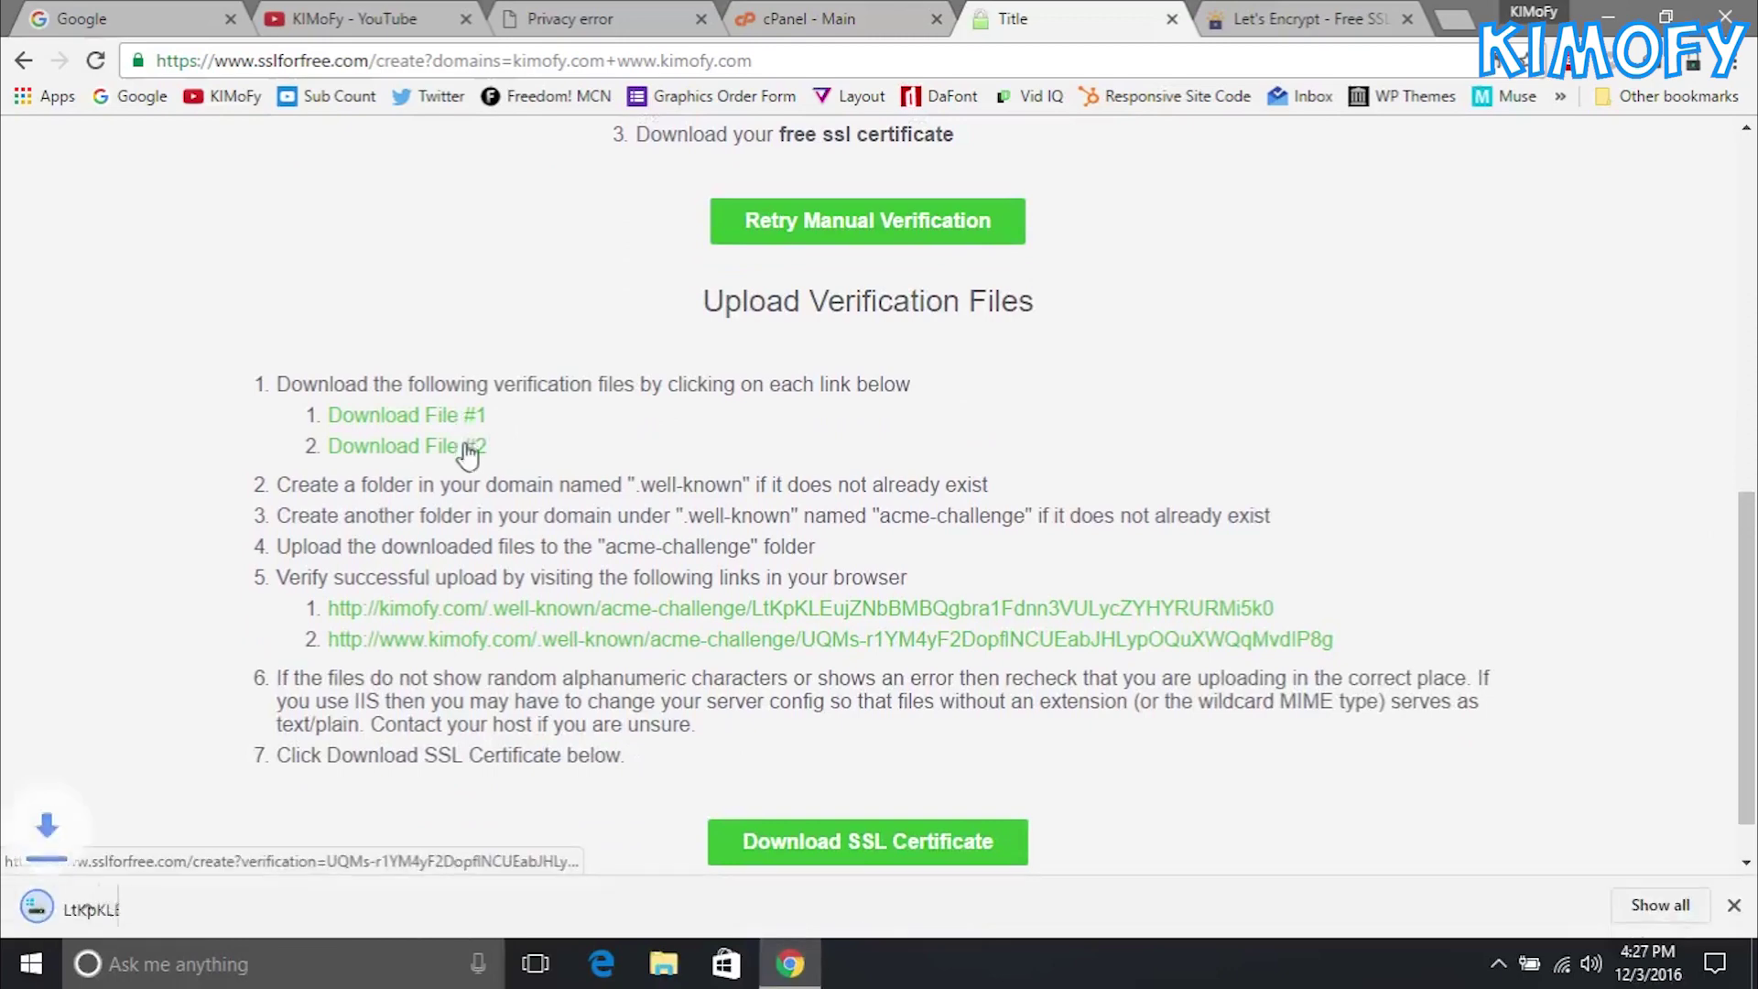
click(467, 454)
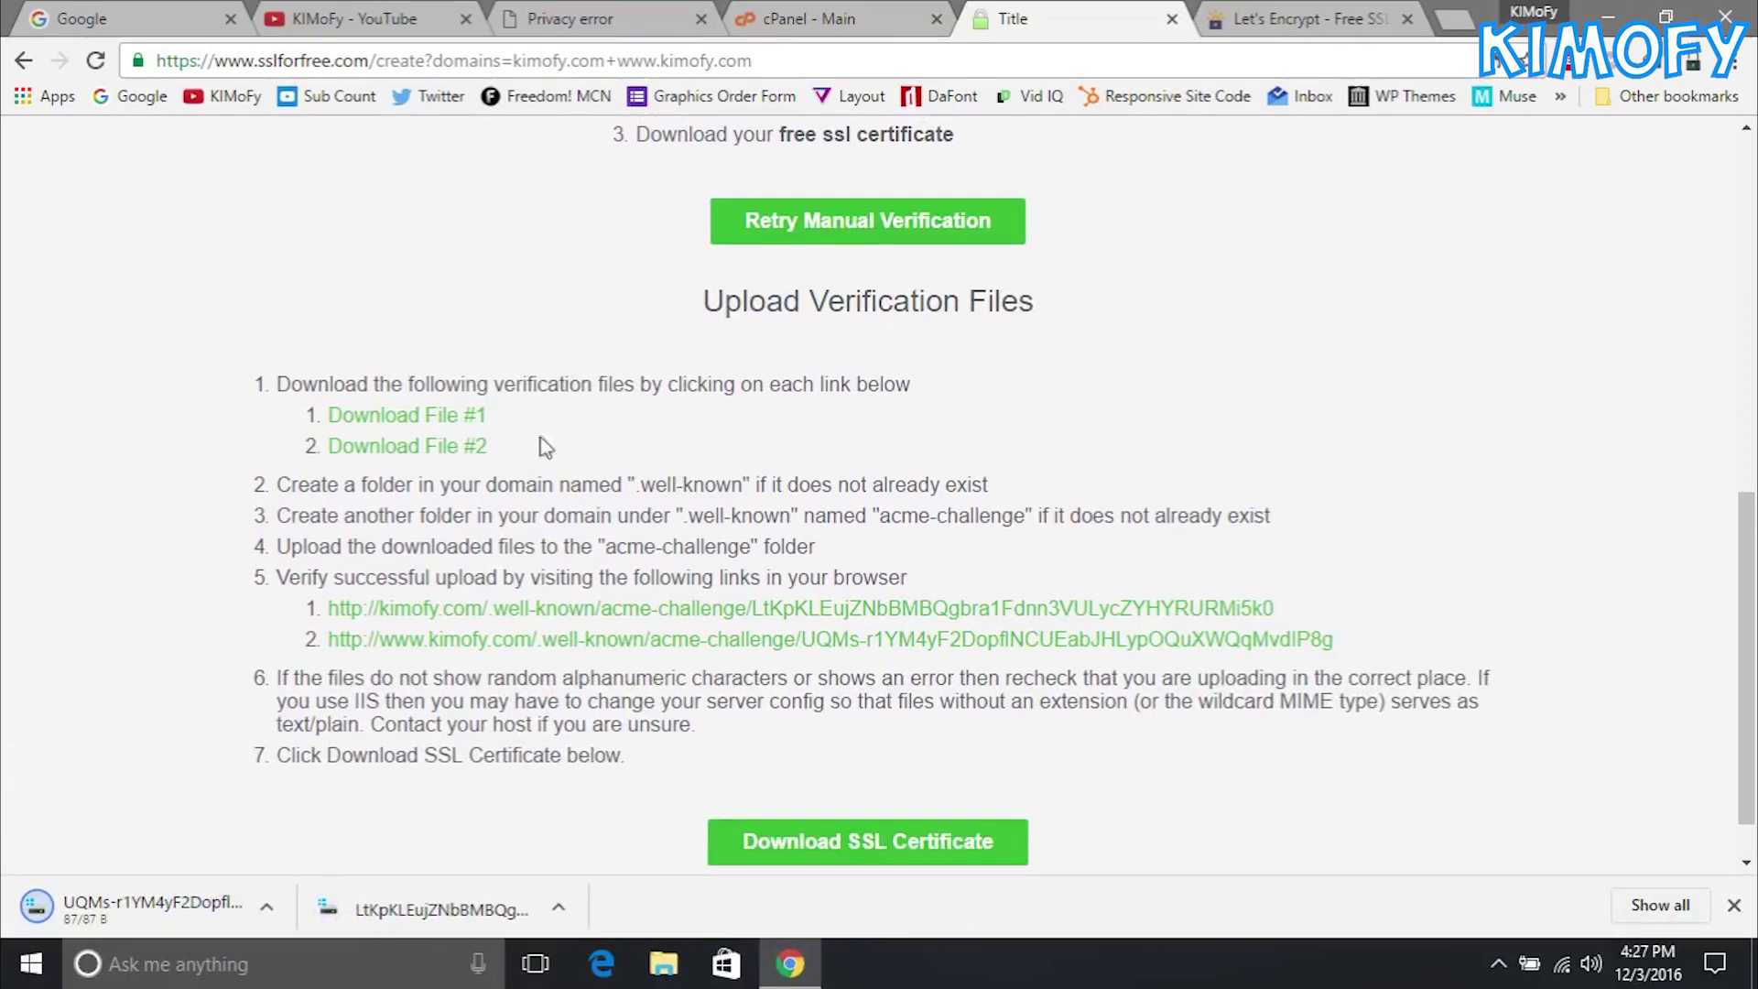
Step: In File Manager, open public_html and create a new folder named .well-known
click(852, 12)
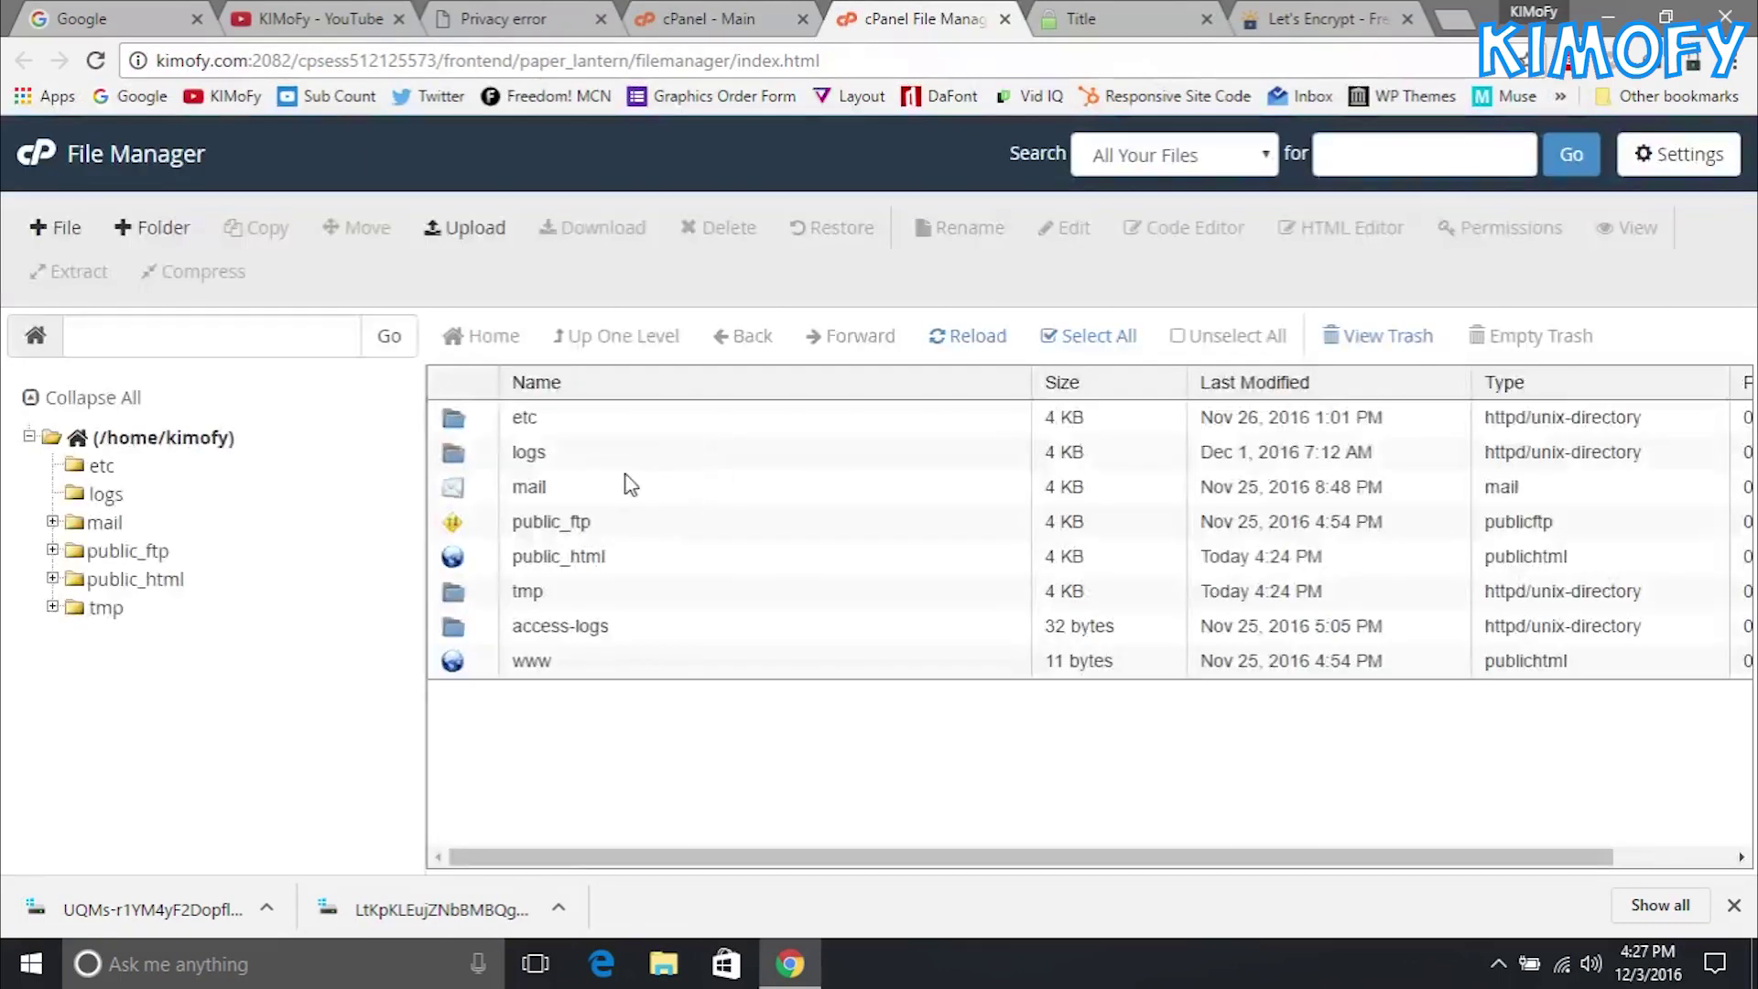
click(628, 559)
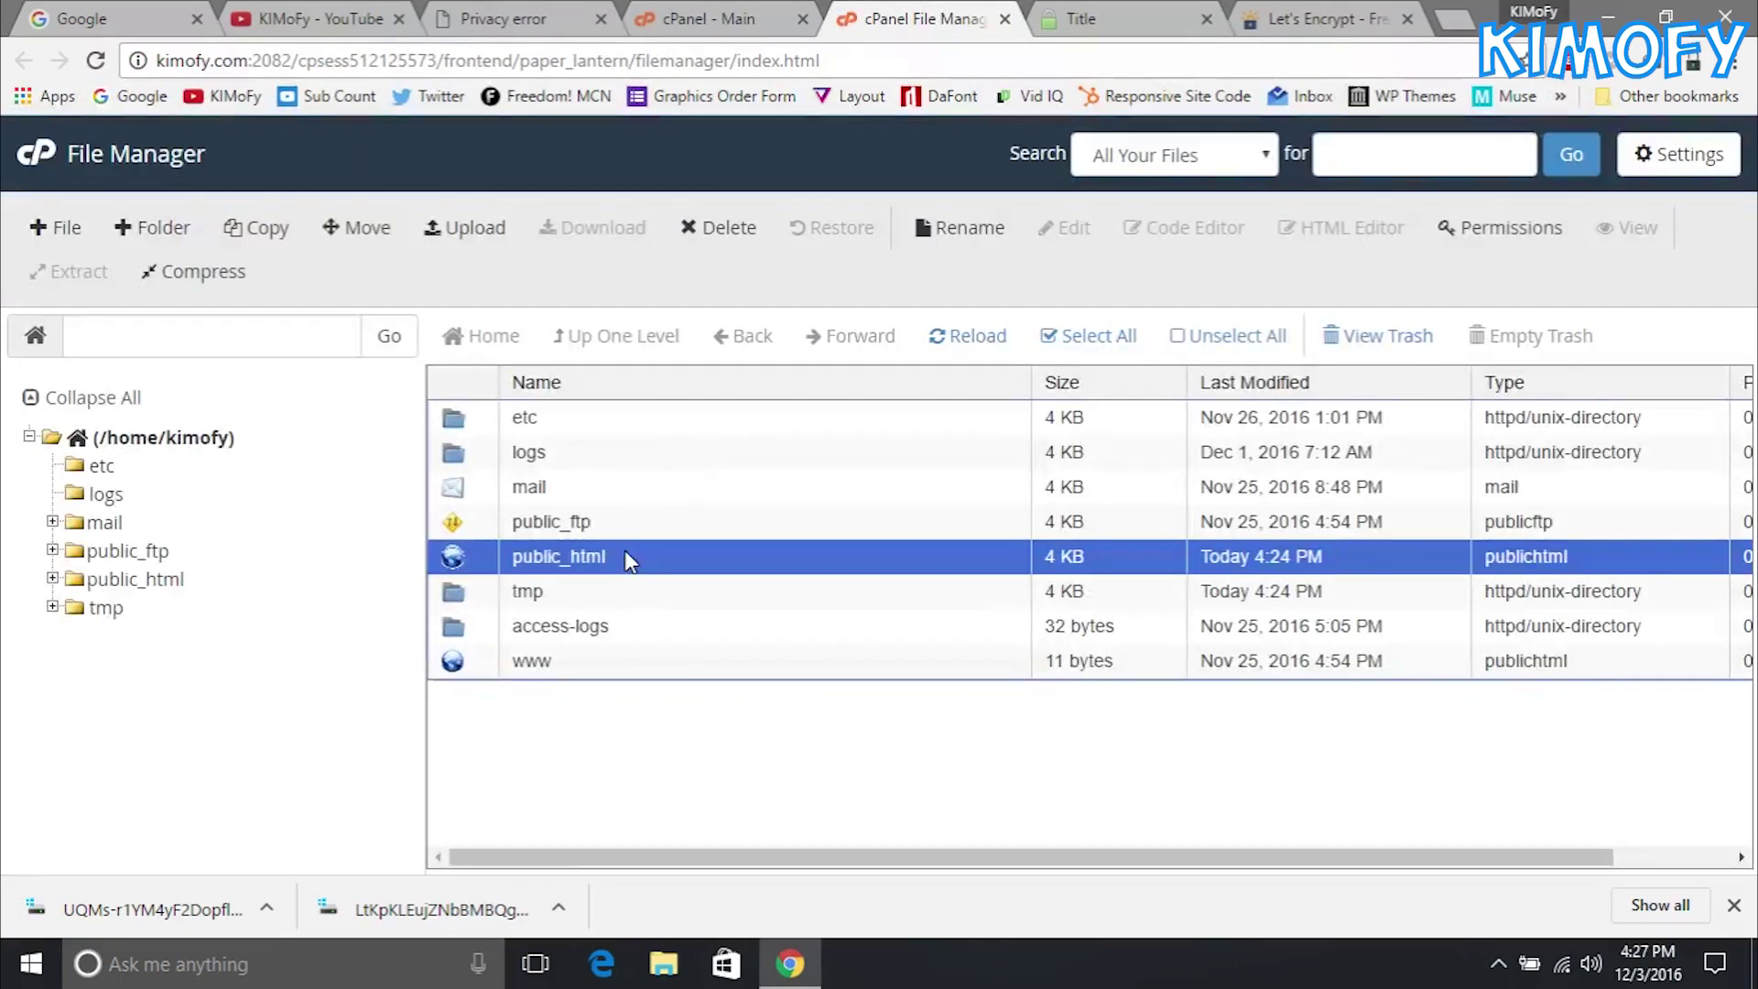
double_click(628, 559)
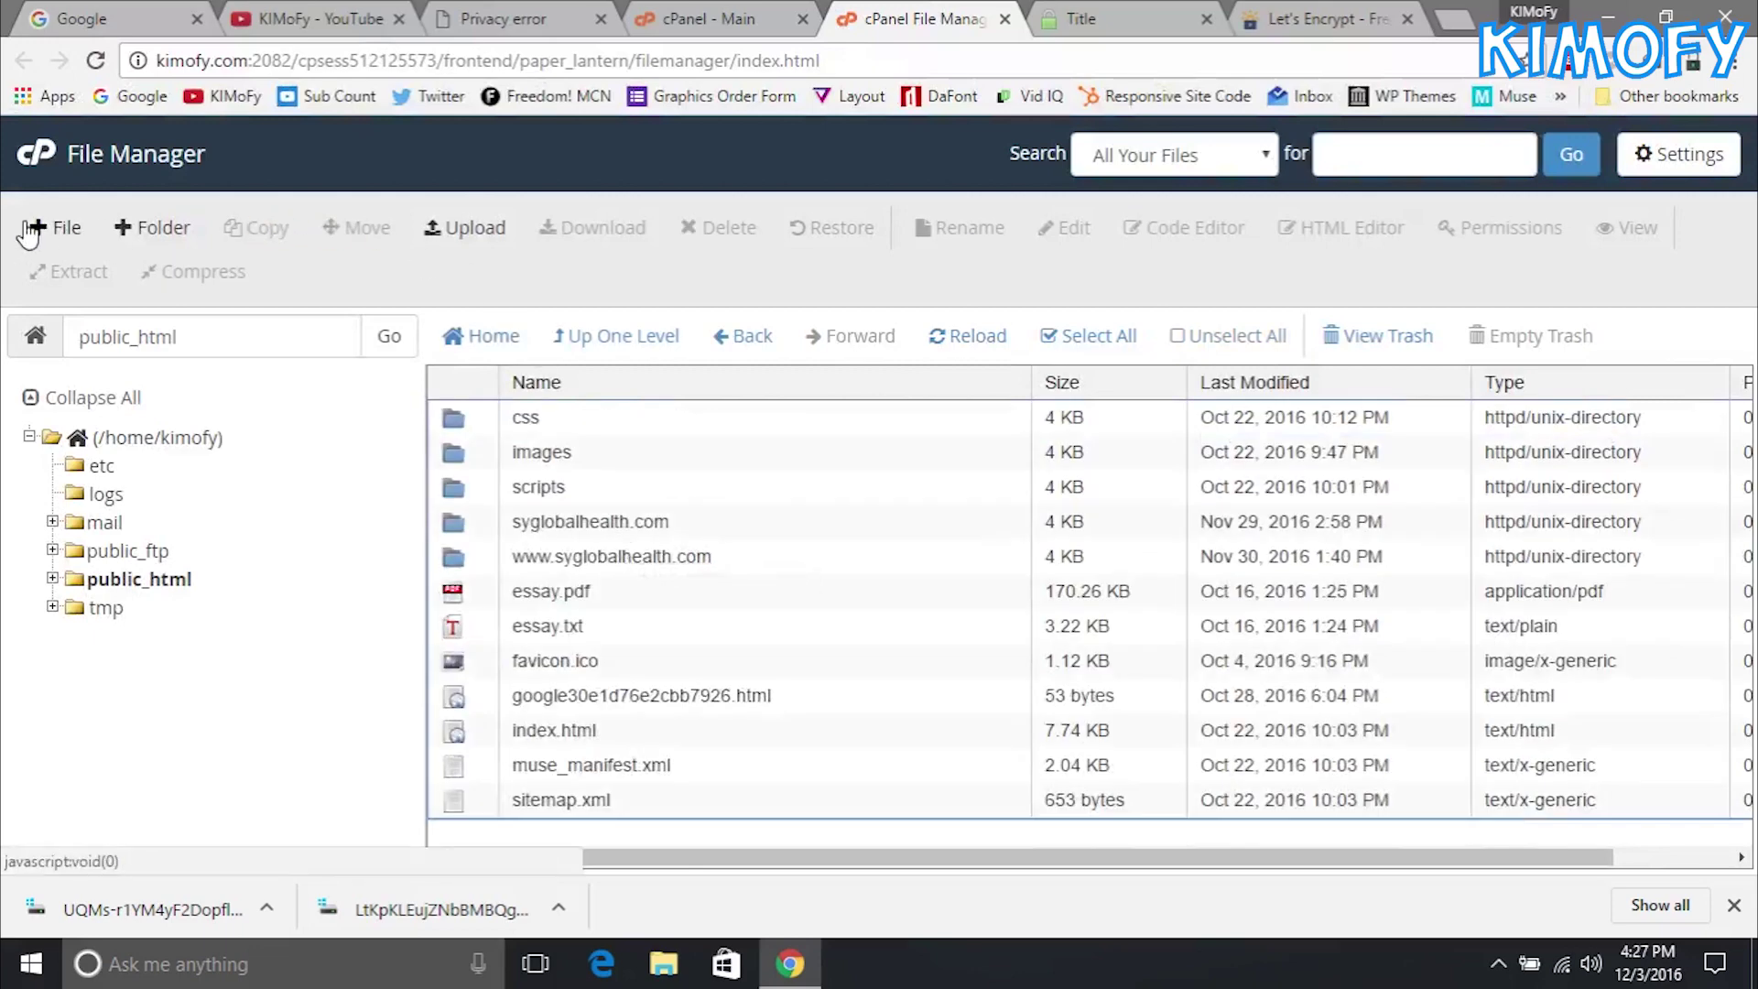
click(154, 227)
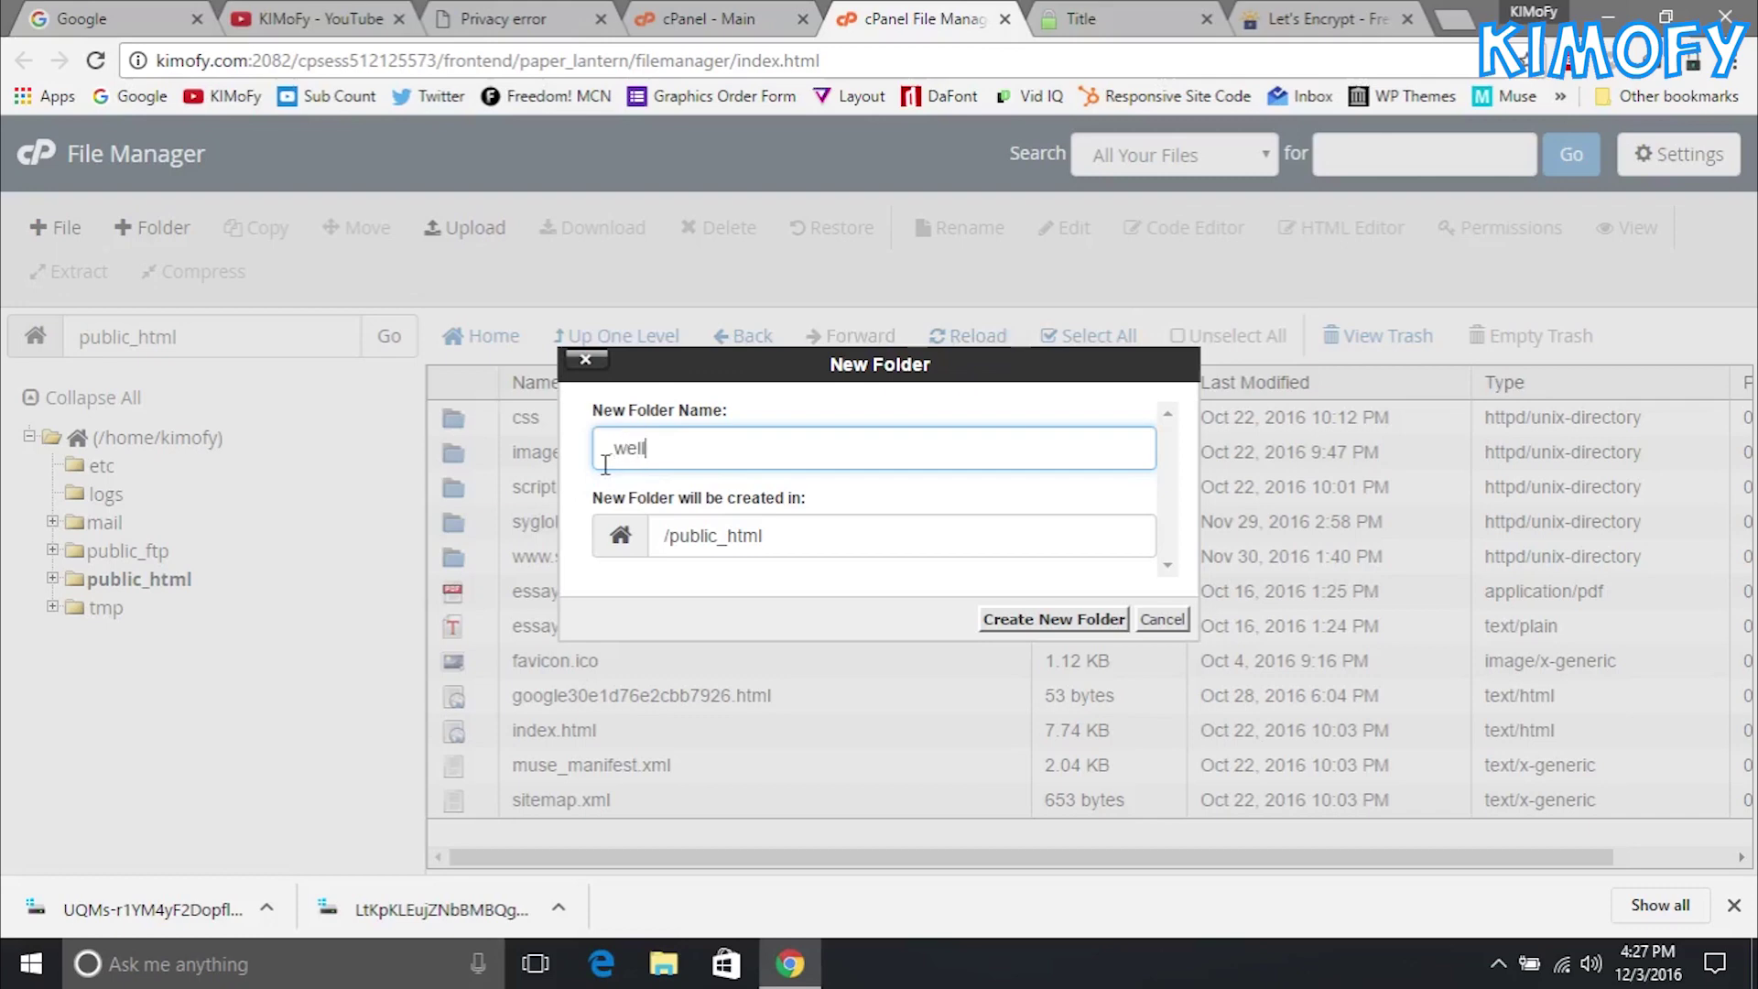
text(.well-known)
click(998, 620)
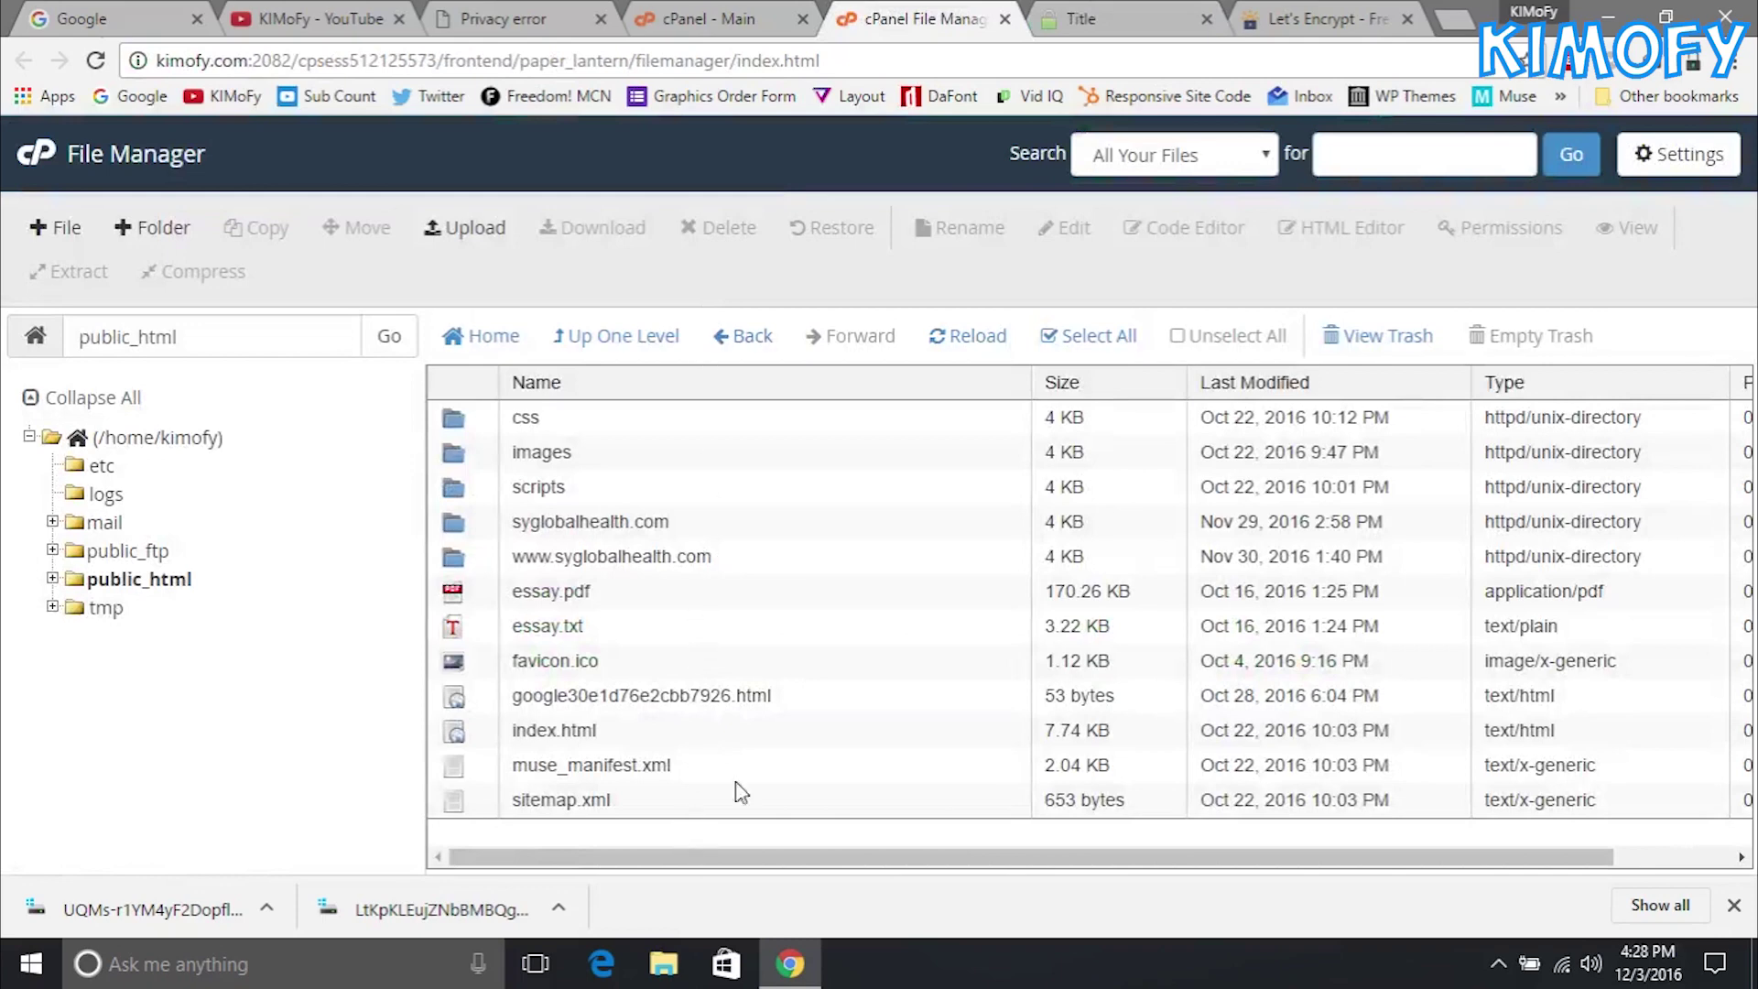
Step: Turn on Show Hidden Files in the File Manager settings
click(1692, 152)
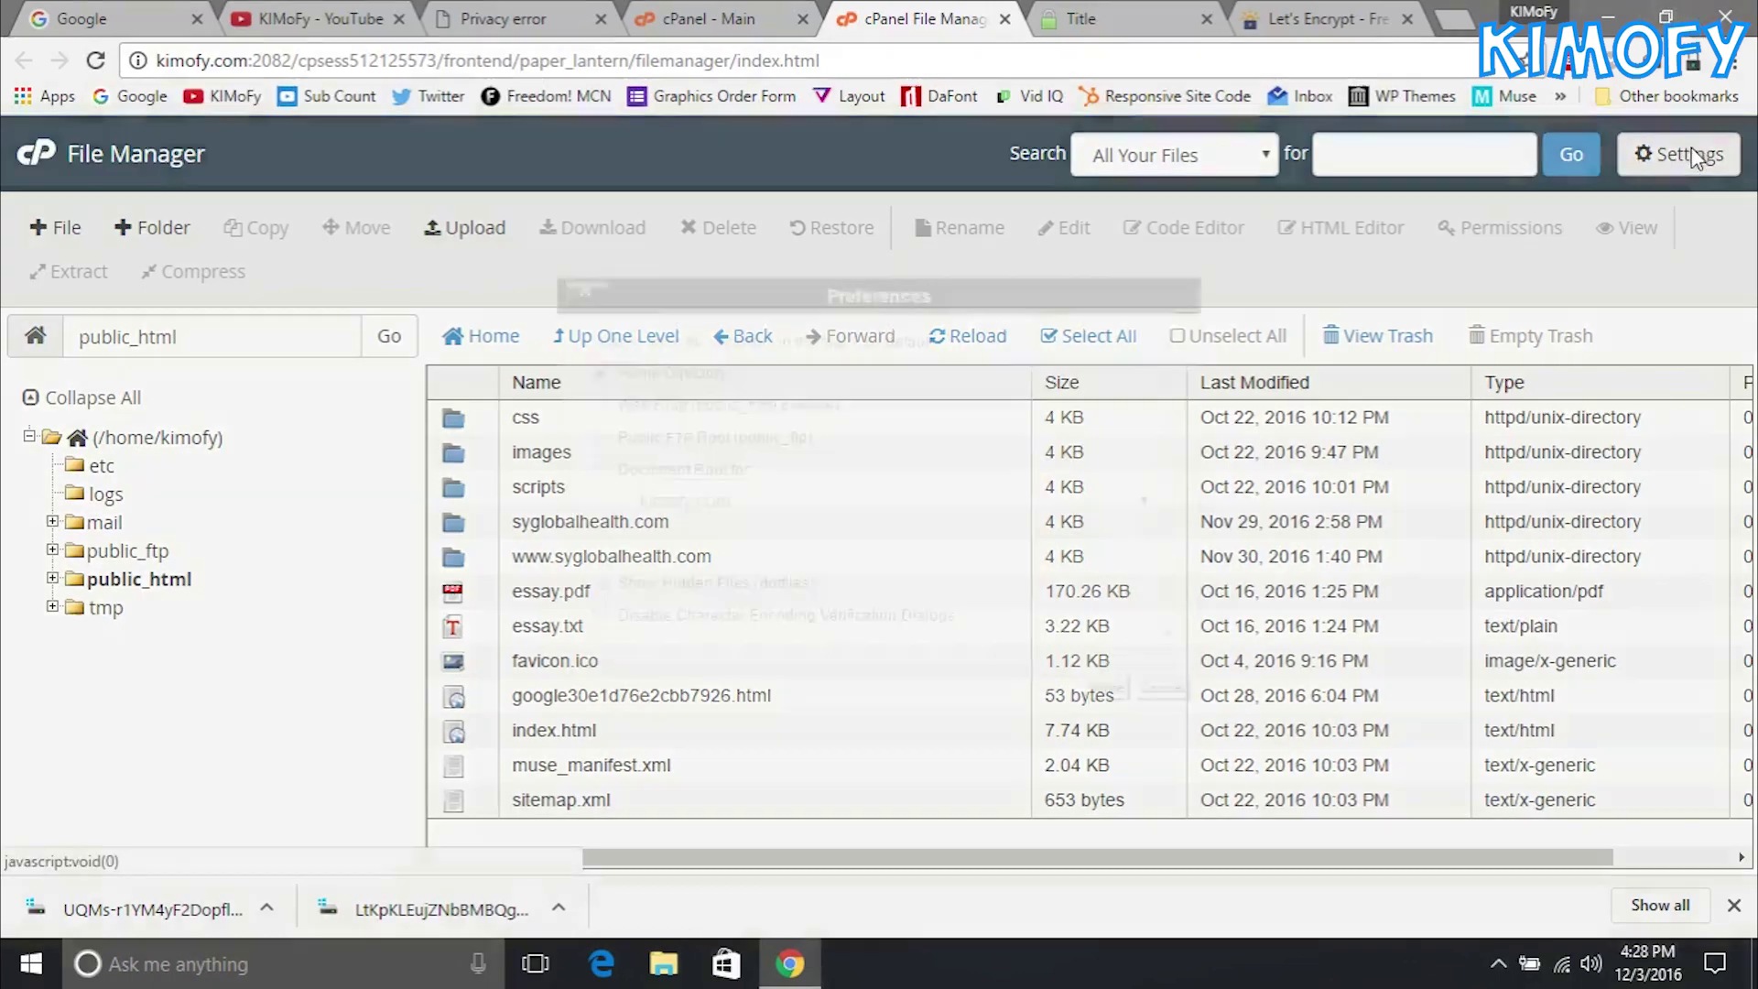
click(783, 581)
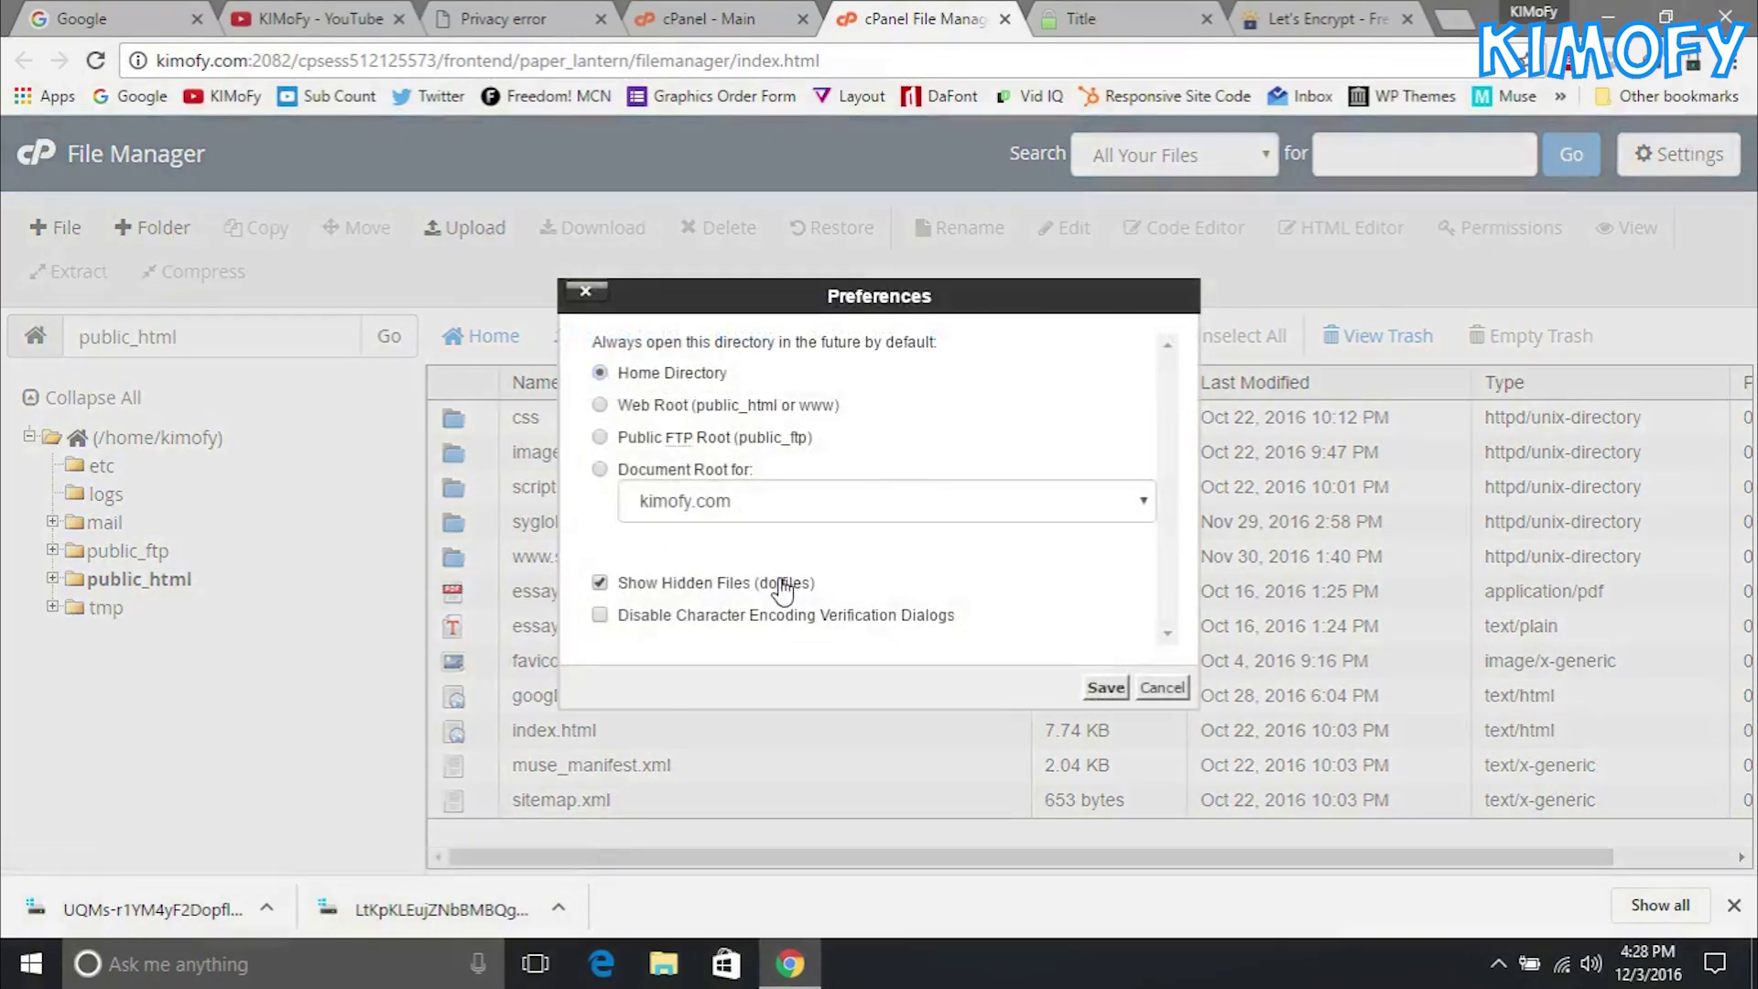
click(1104, 688)
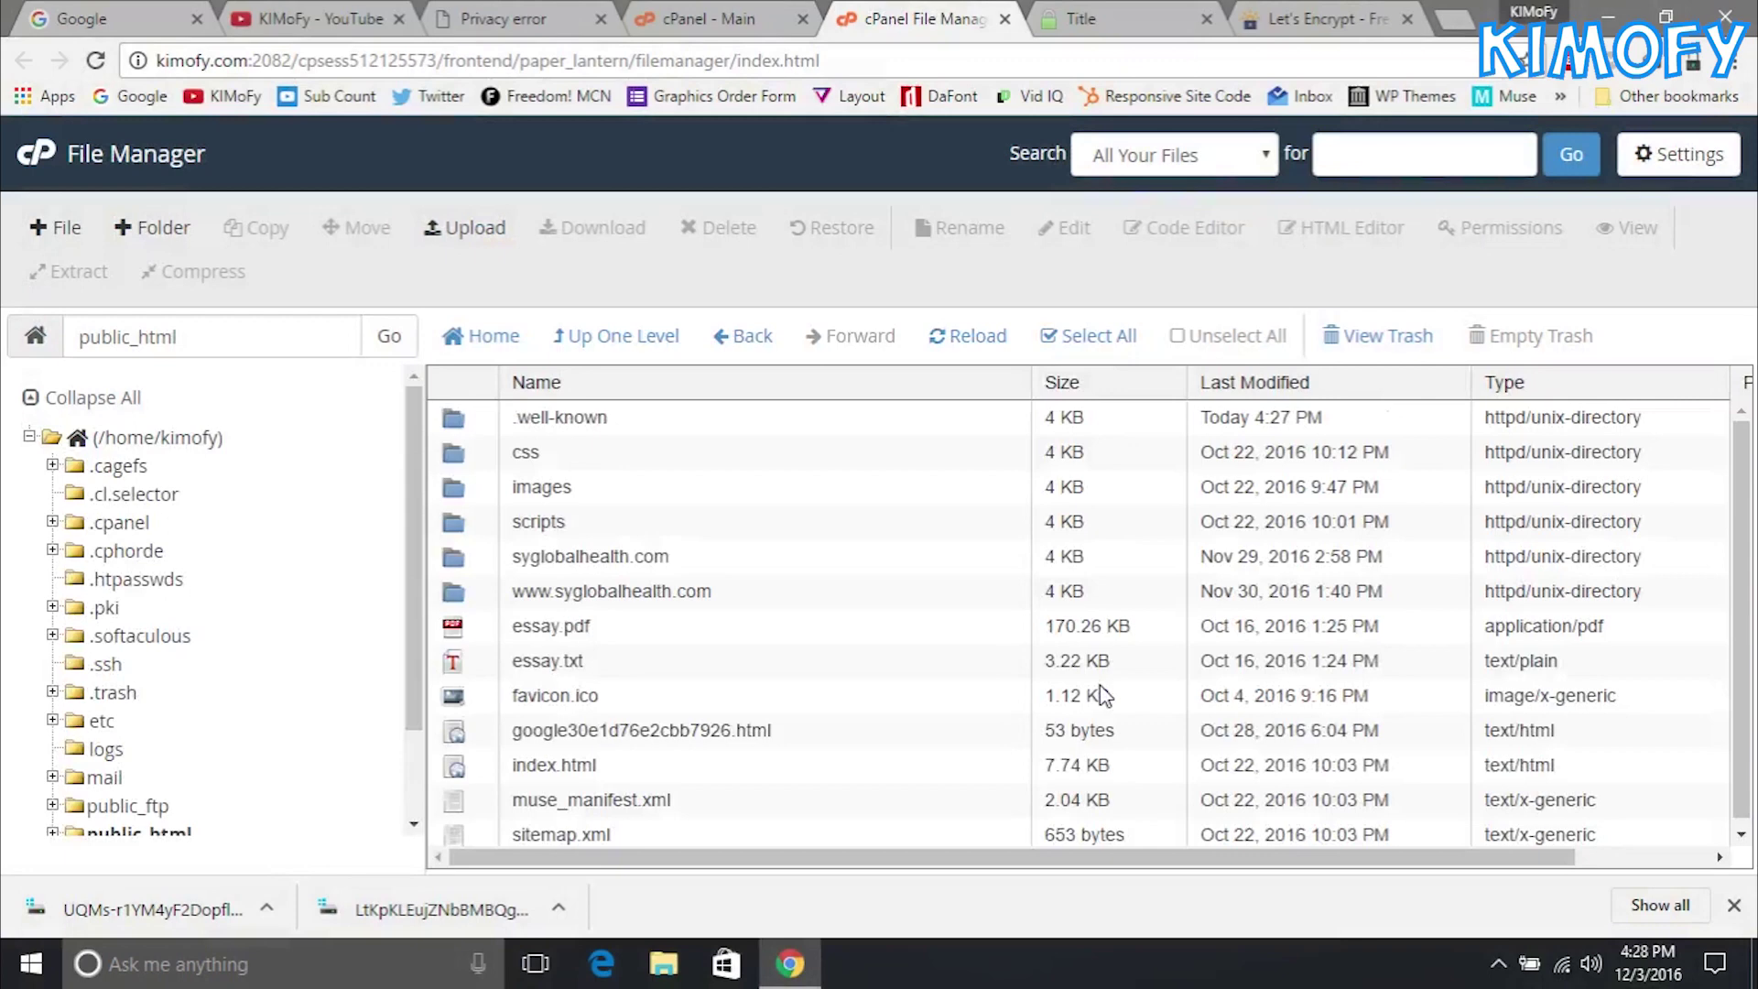
Step: Create an acme-challenge folder inside .well-known and open it
click(769, 432)
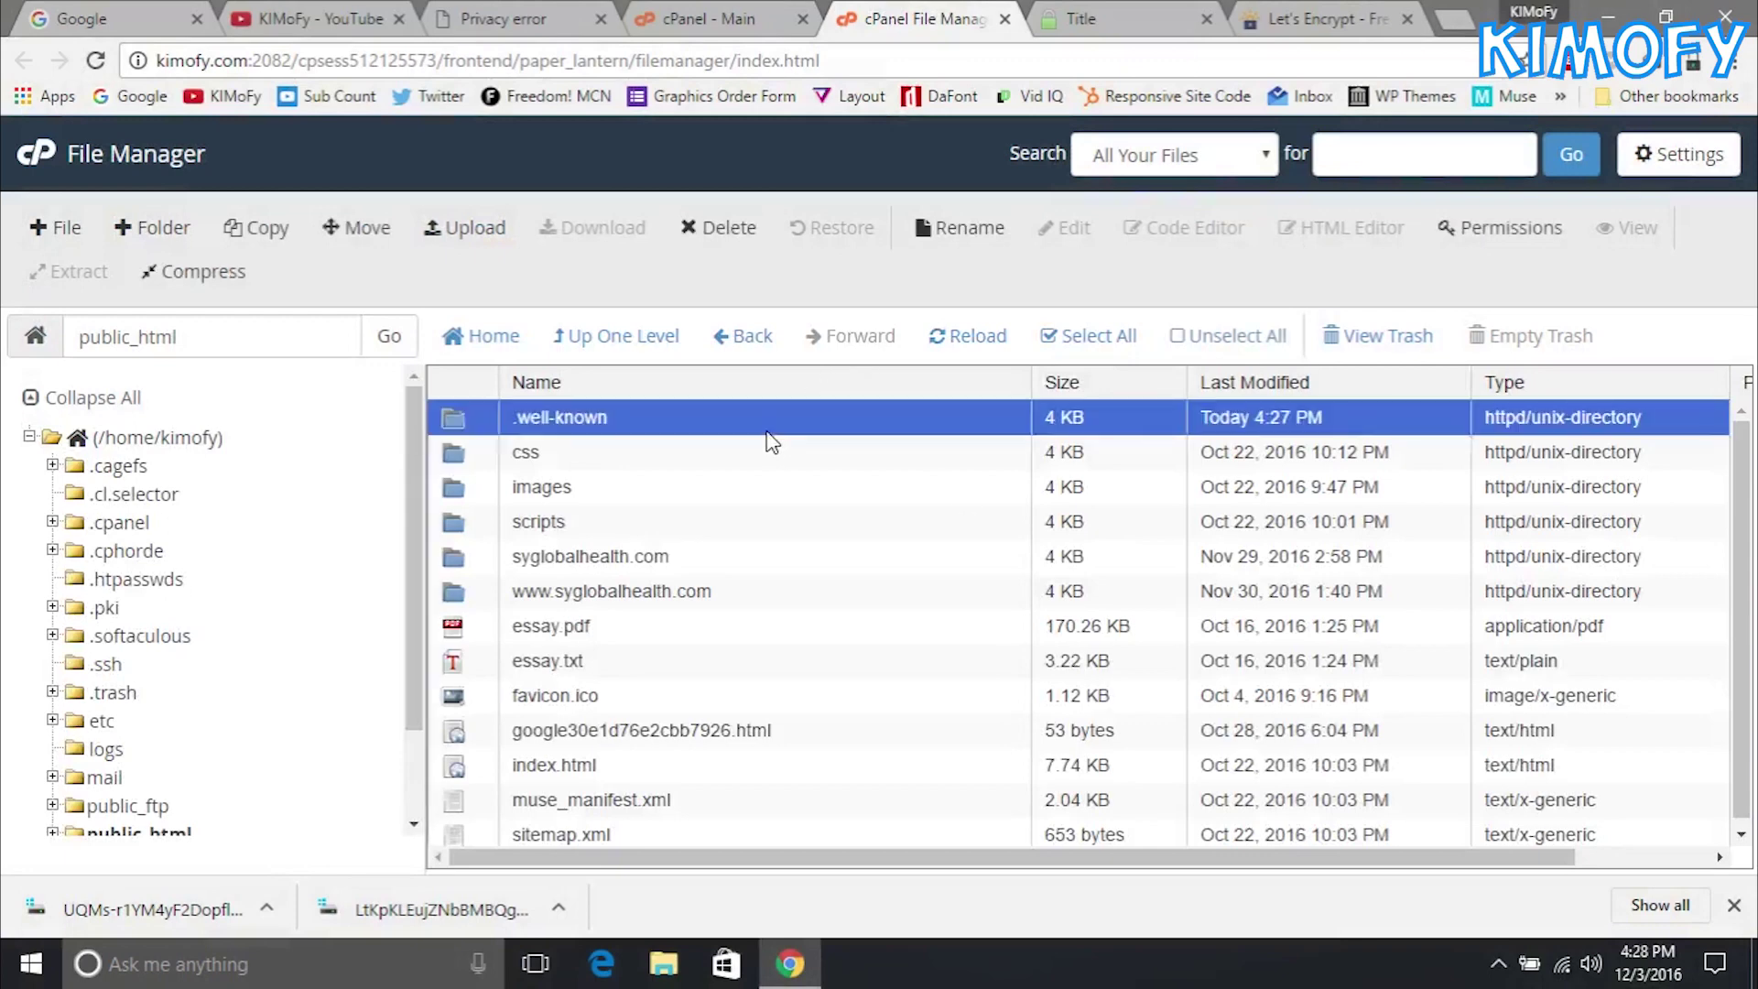
double_click(768, 432)
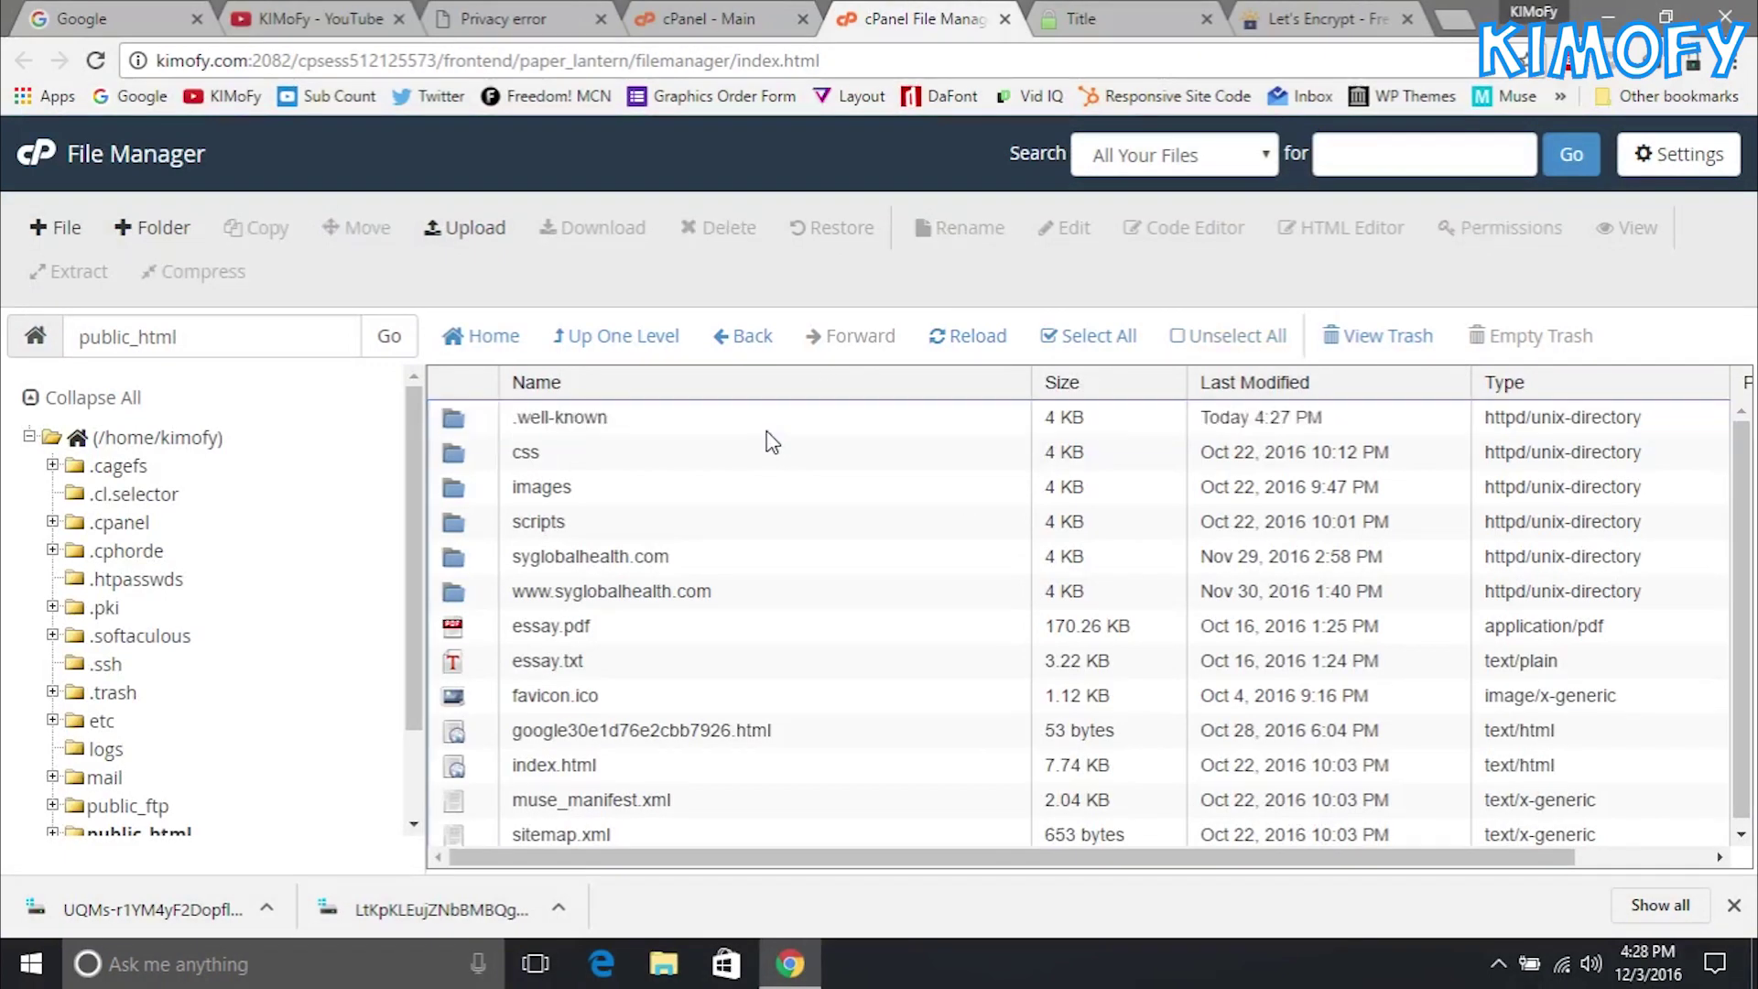
click(161, 226)
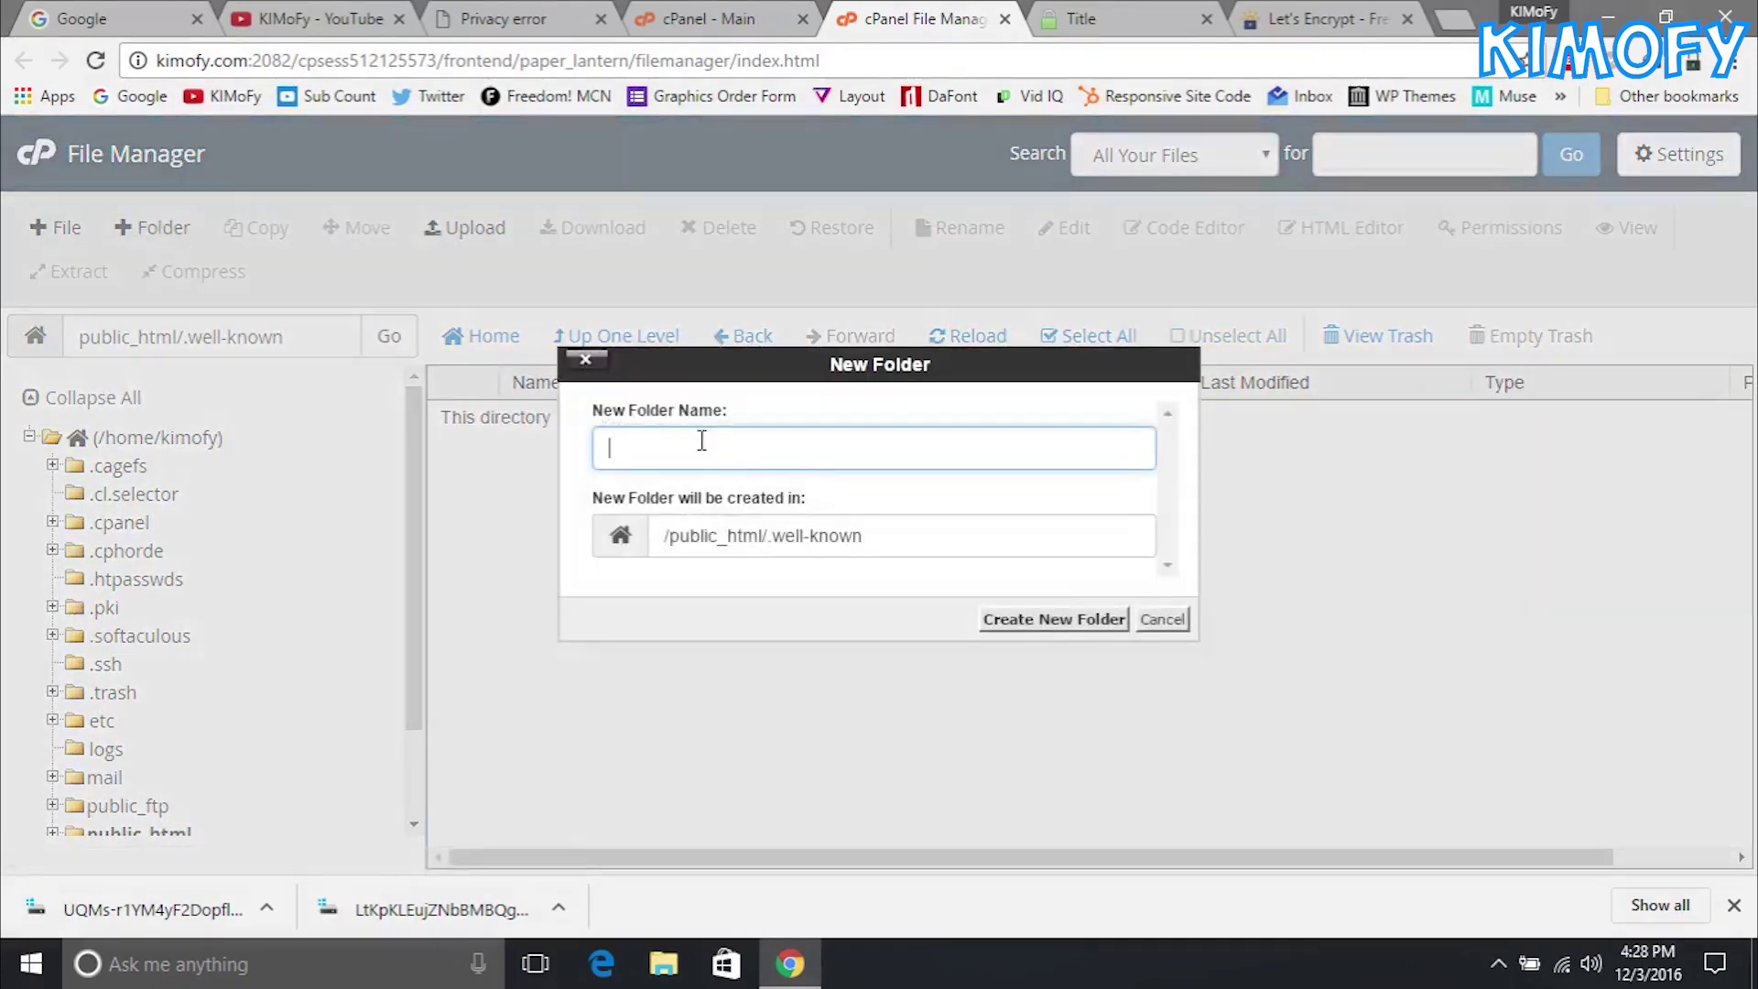
text(acme-challenge)
click(1087, 630)
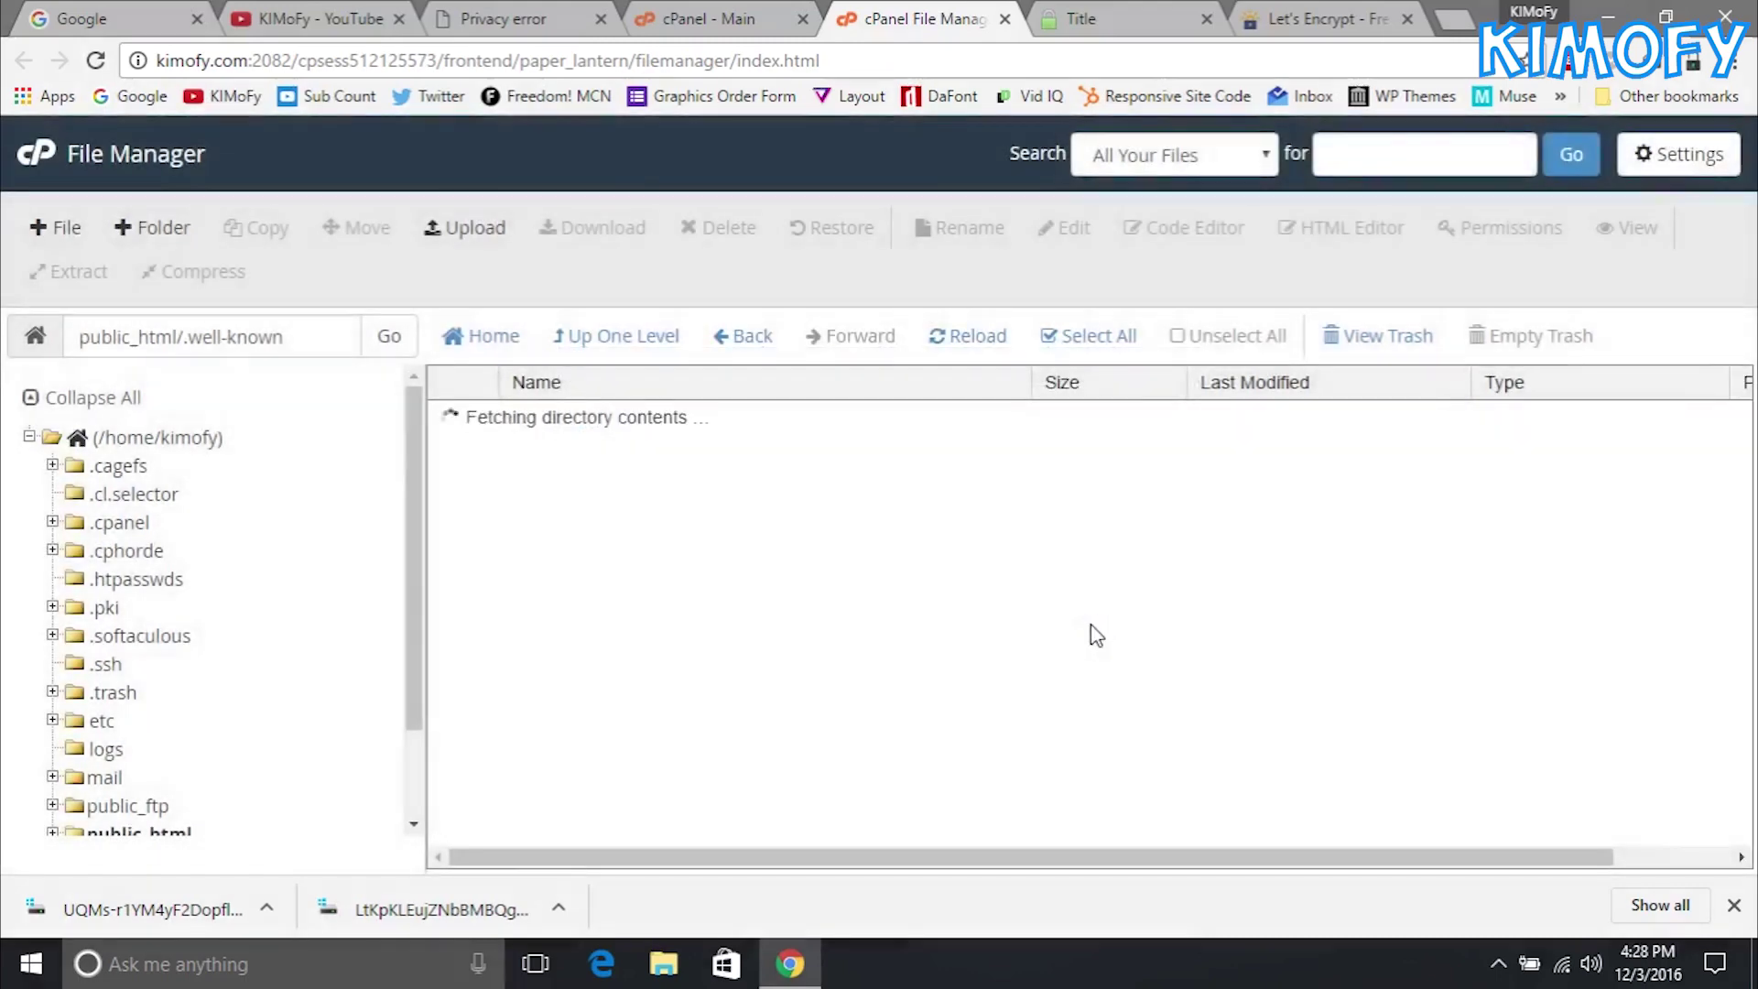
click(837, 424)
double_click(836, 419)
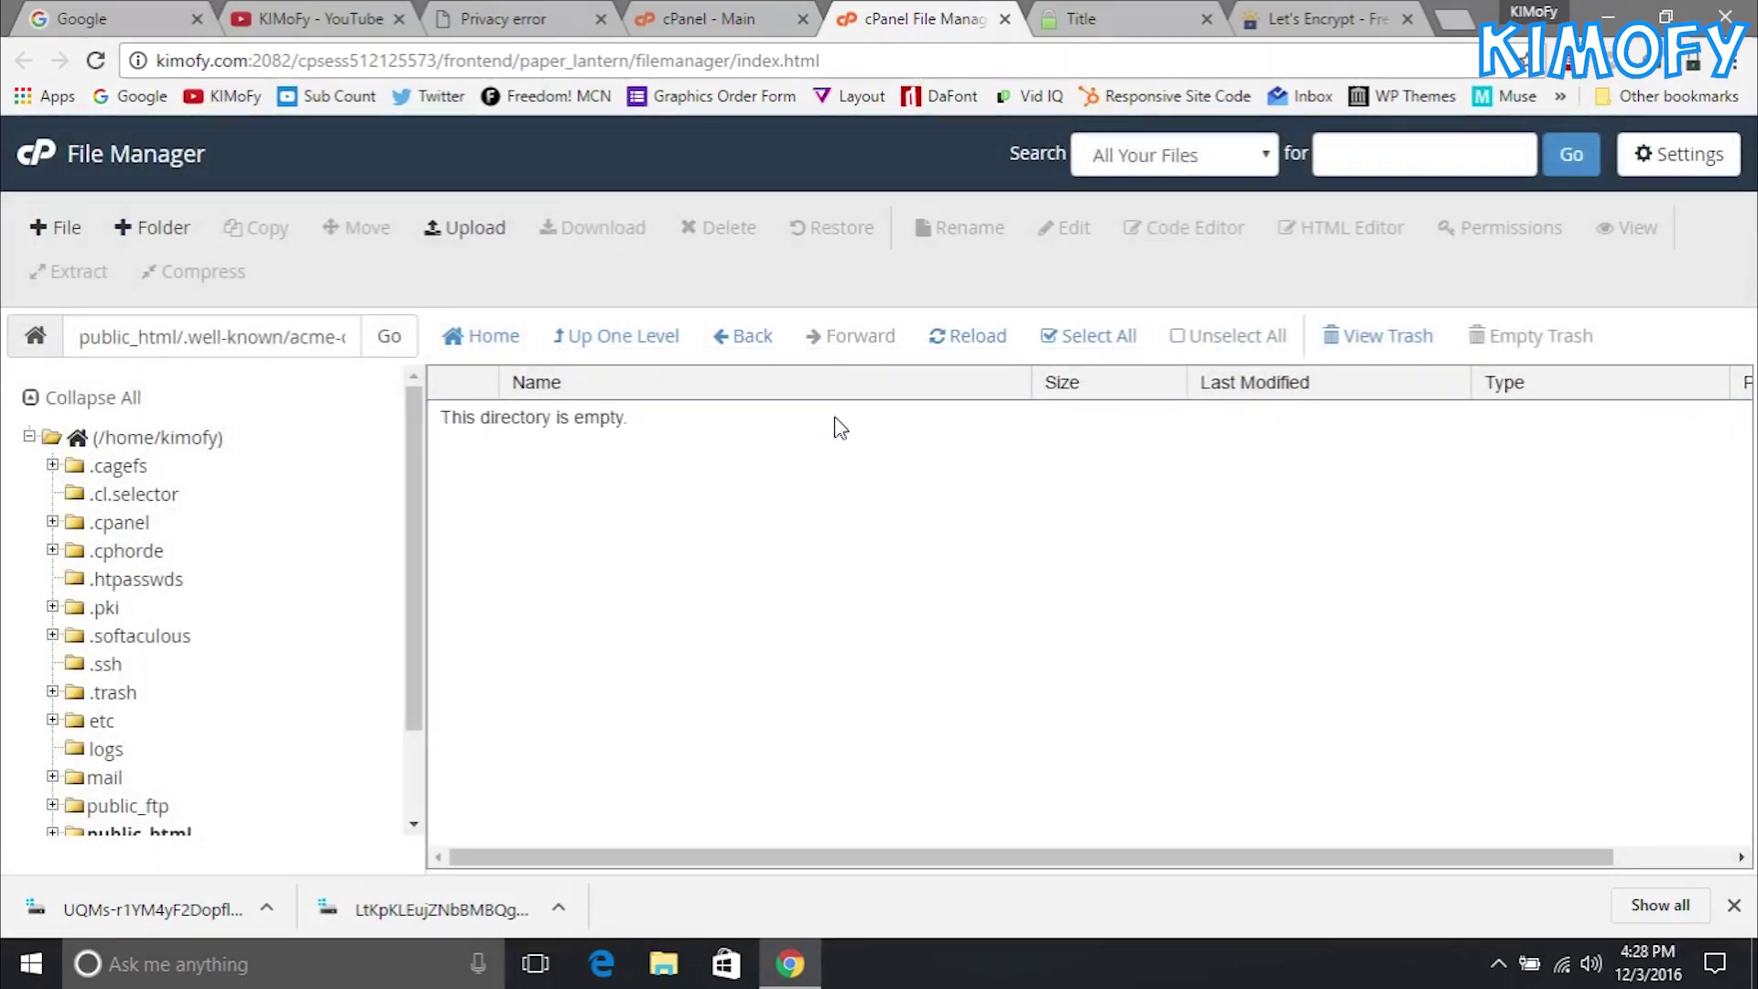
Step: Upload both SSL For Free verification files into acme-challenge until each reaches 100%
click(476, 250)
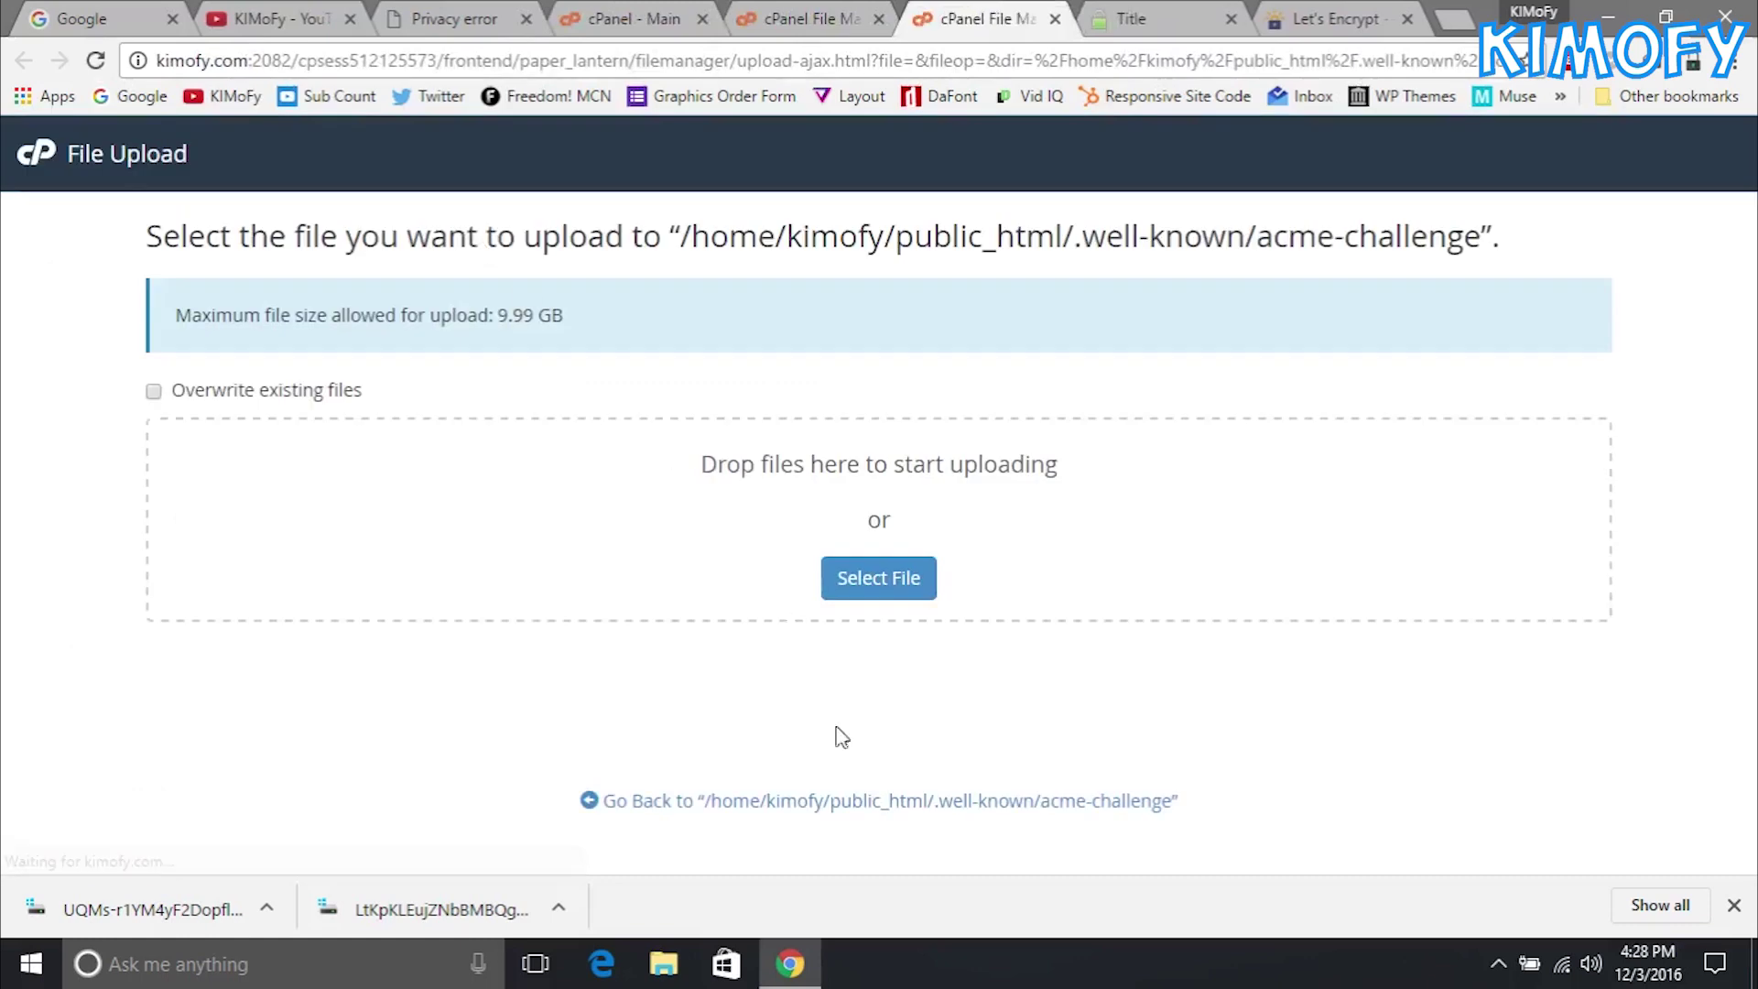
drag(474, 920, 696, 545)
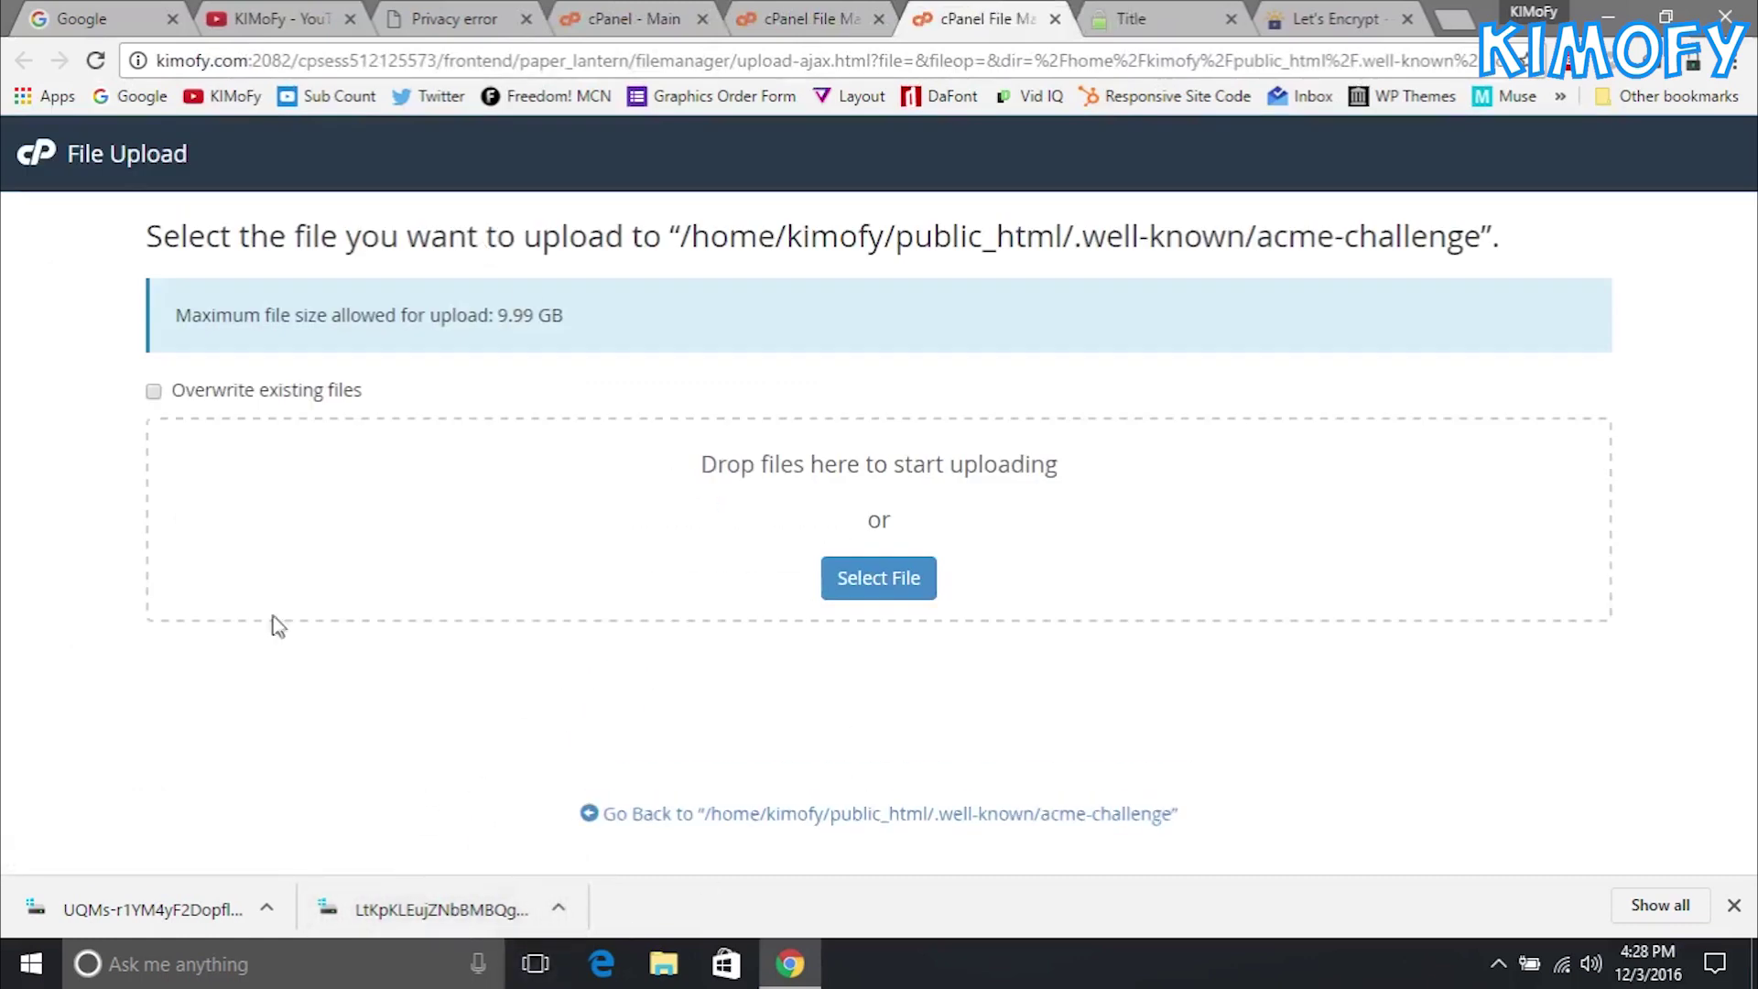
drag(134, 909, 723, 463)
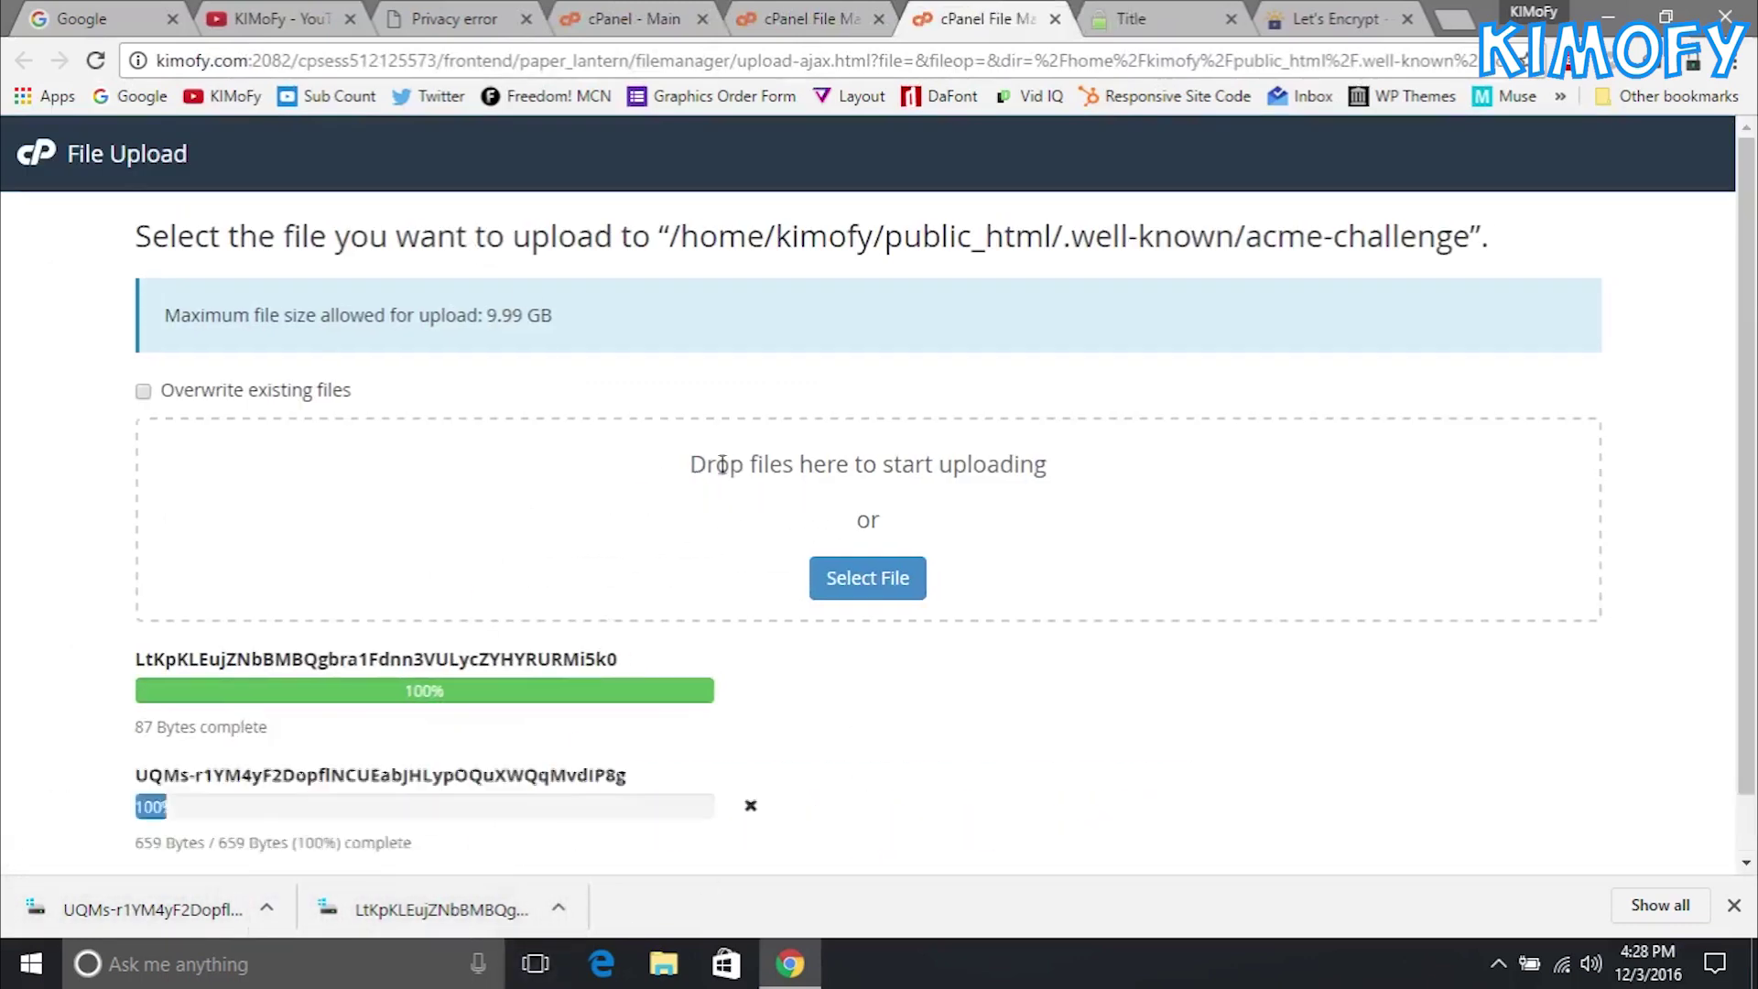
scroll(1747, 503, down, 1)
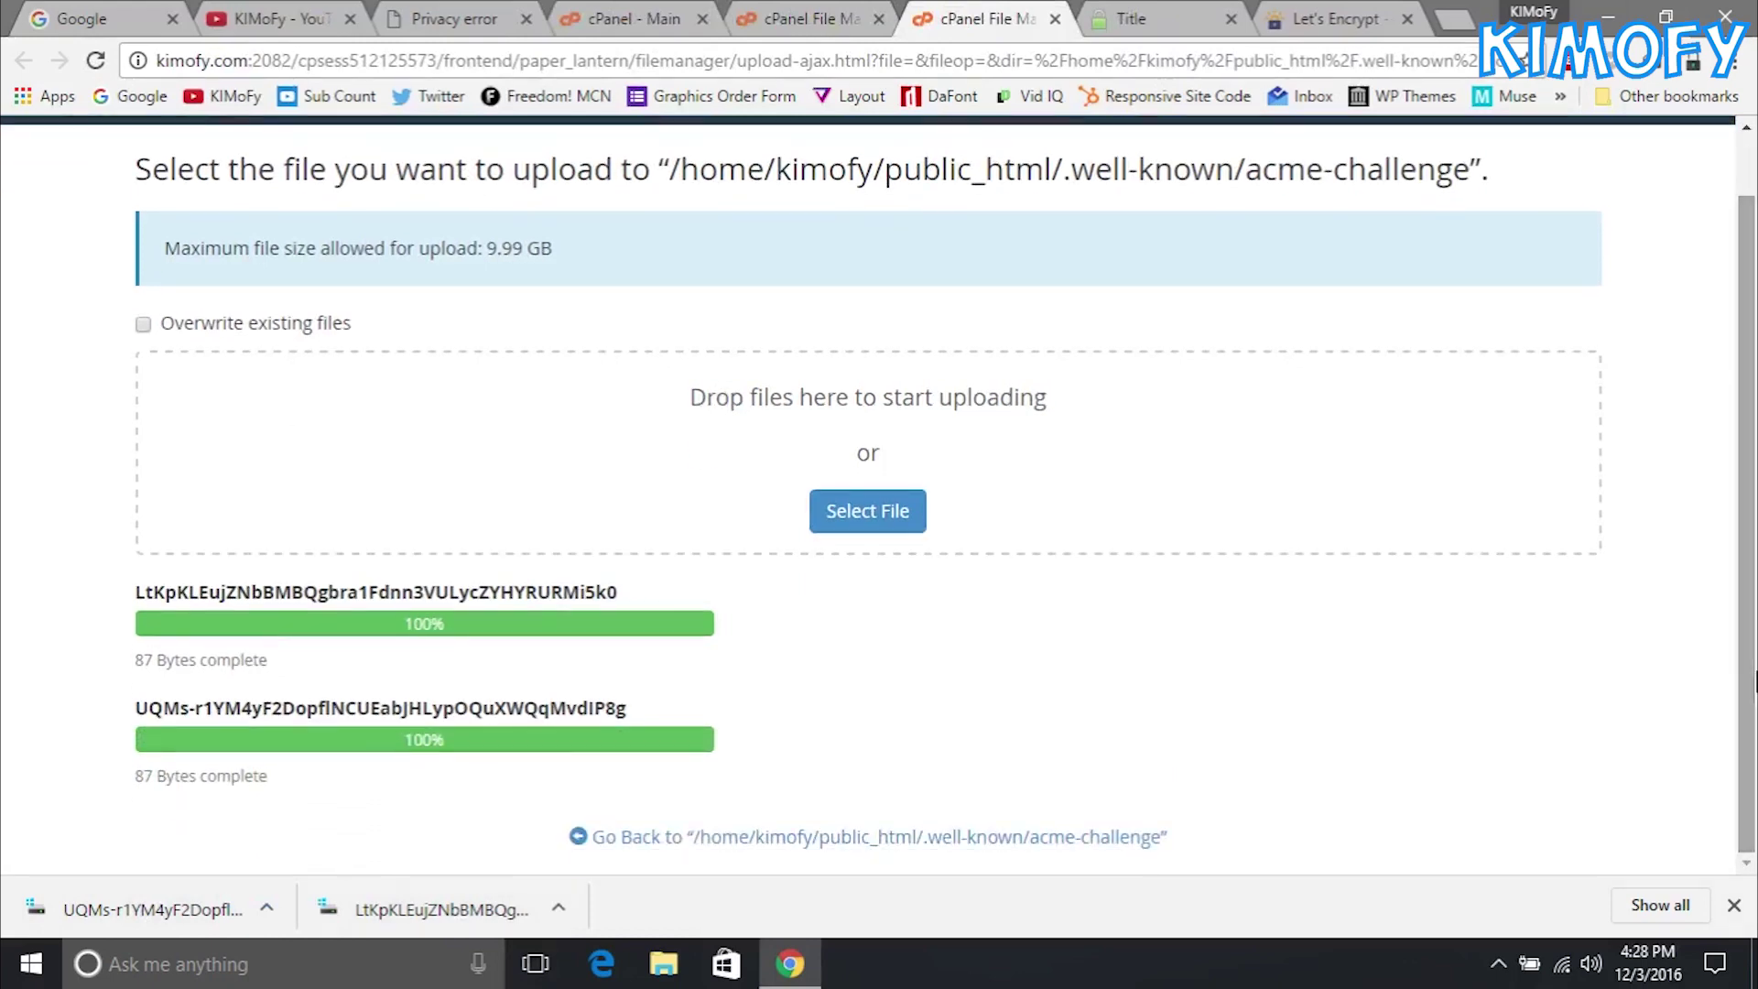
click(902, 837)
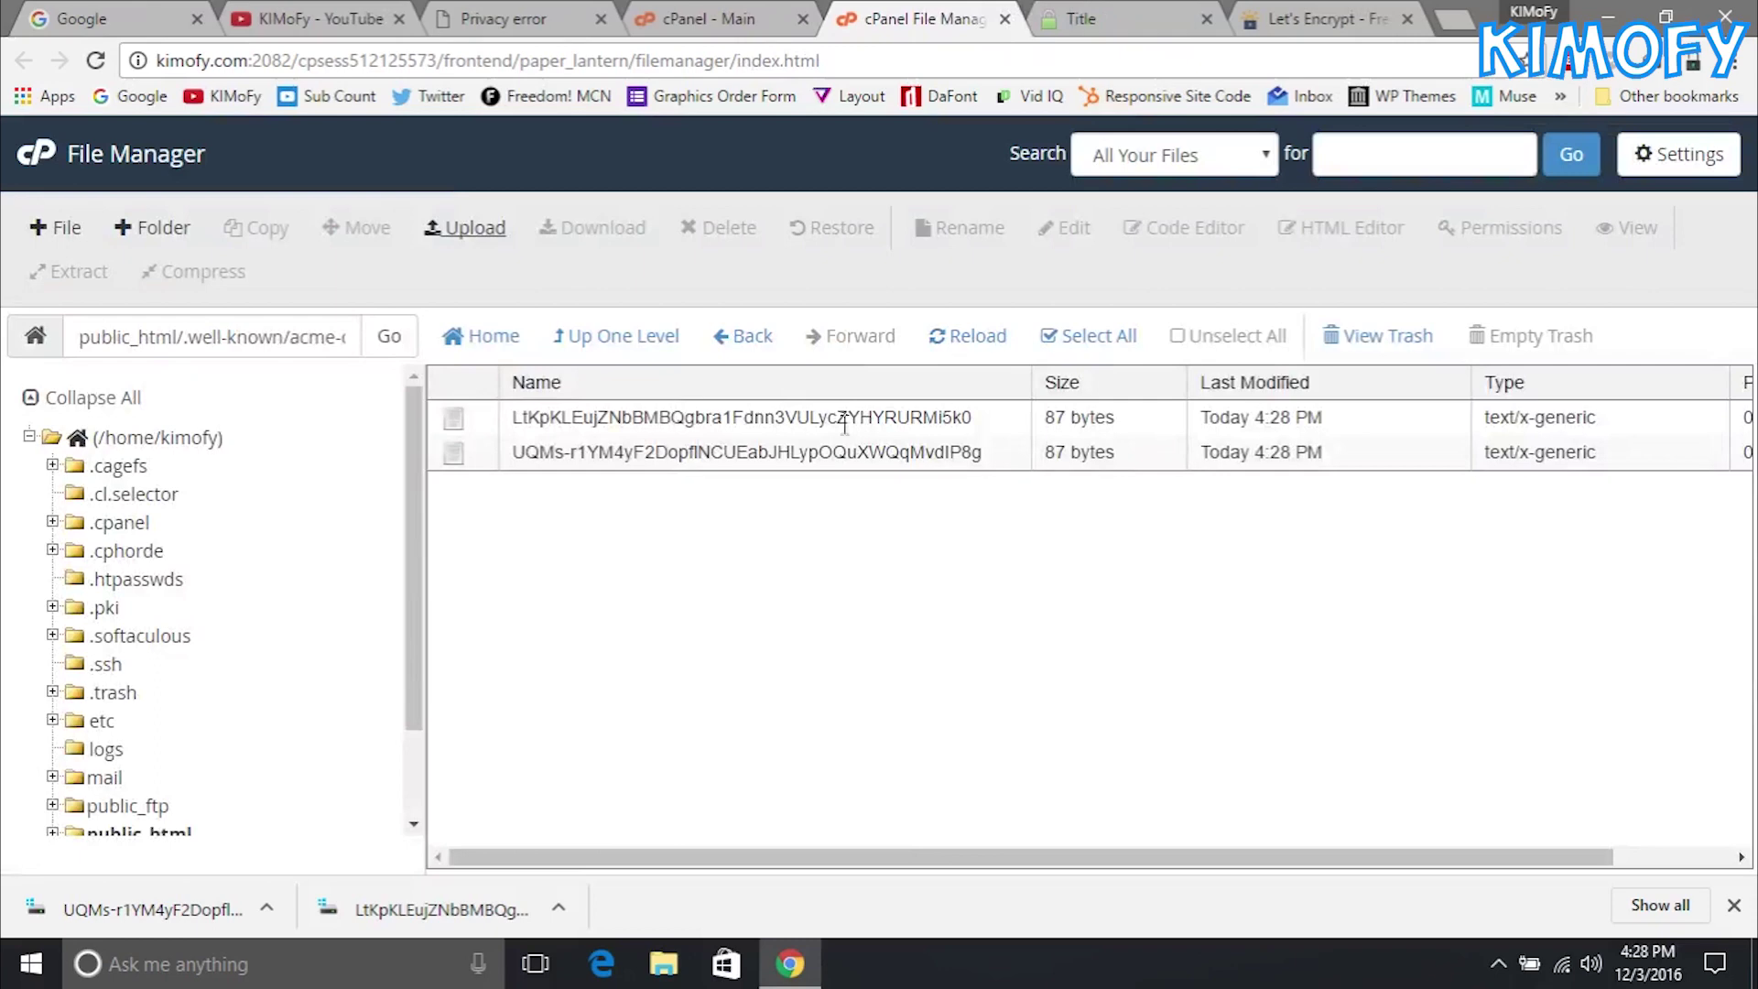
click(1181, 16)
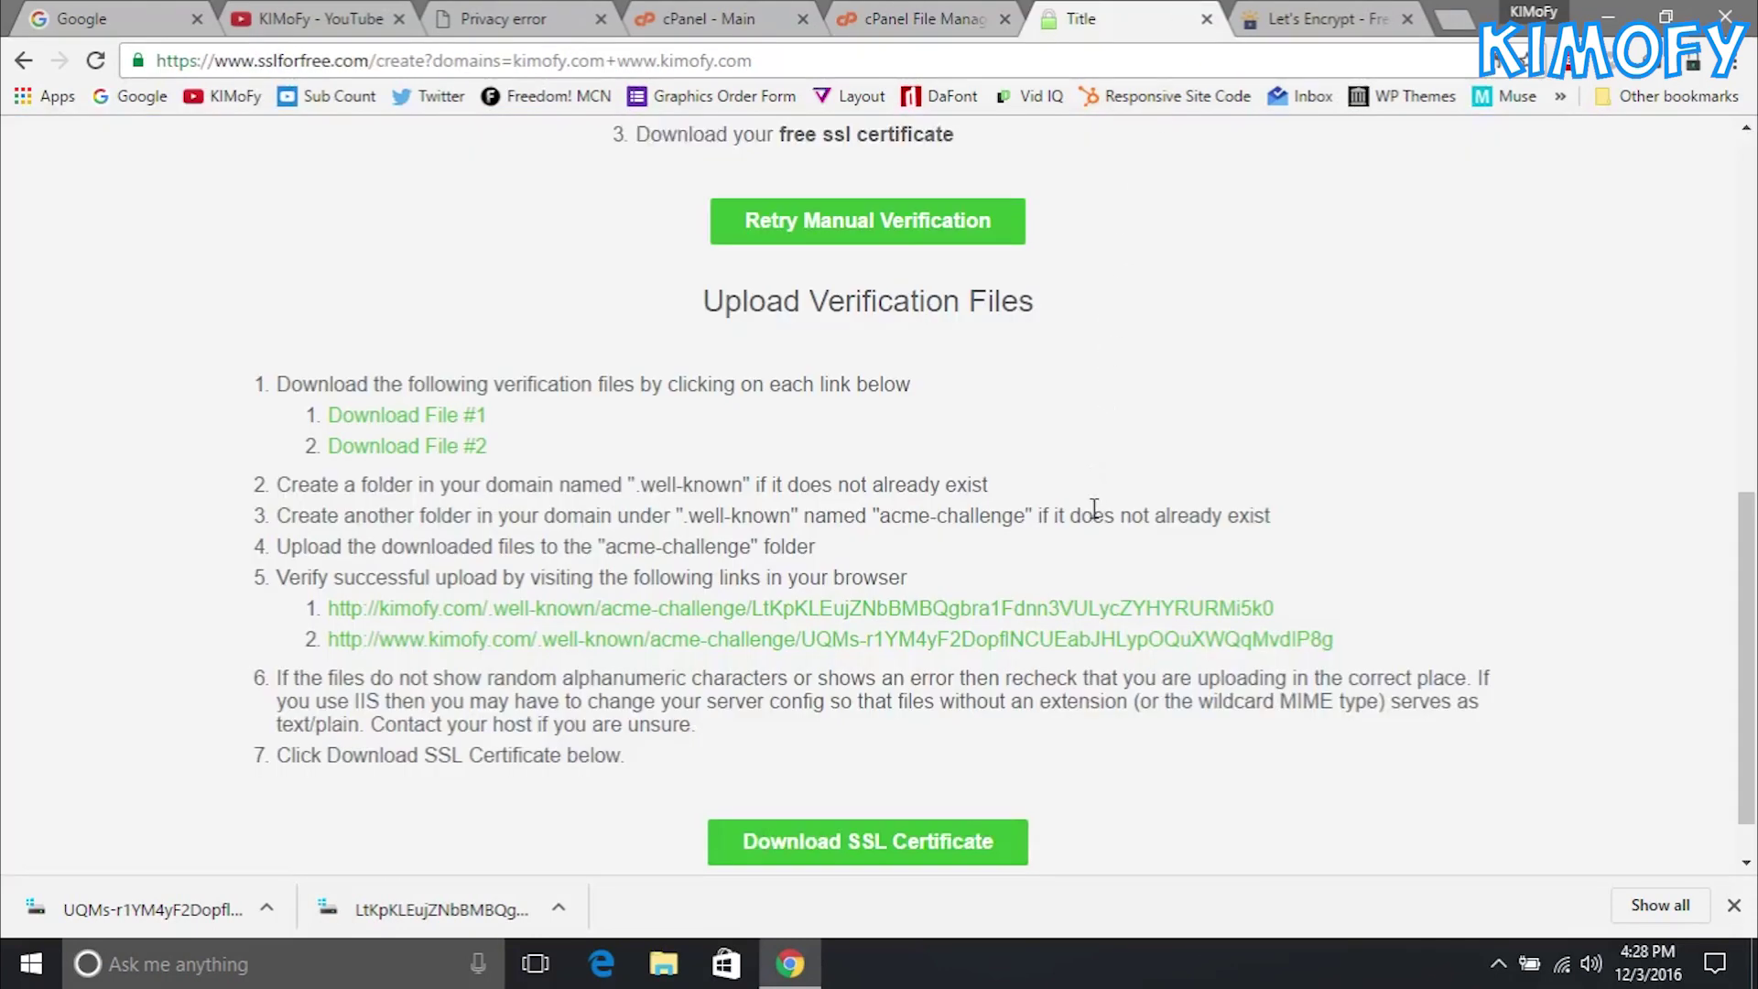
middle_click(1092, 607)
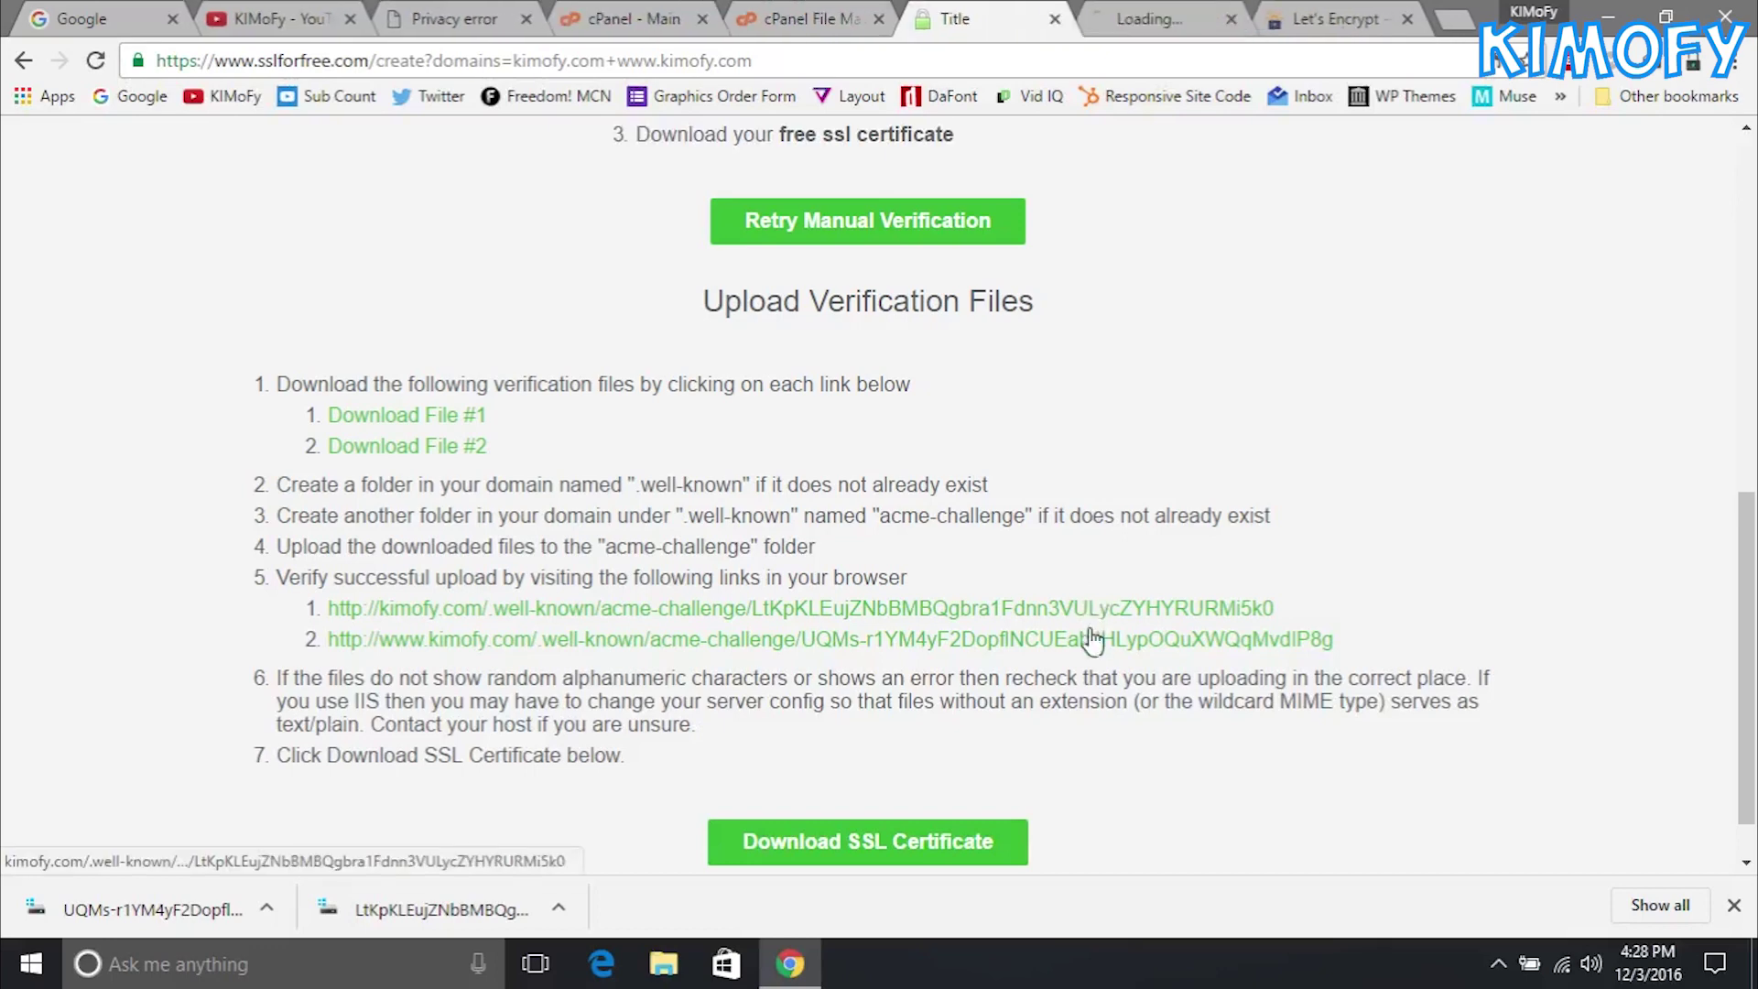
middle_click(1092, 639)
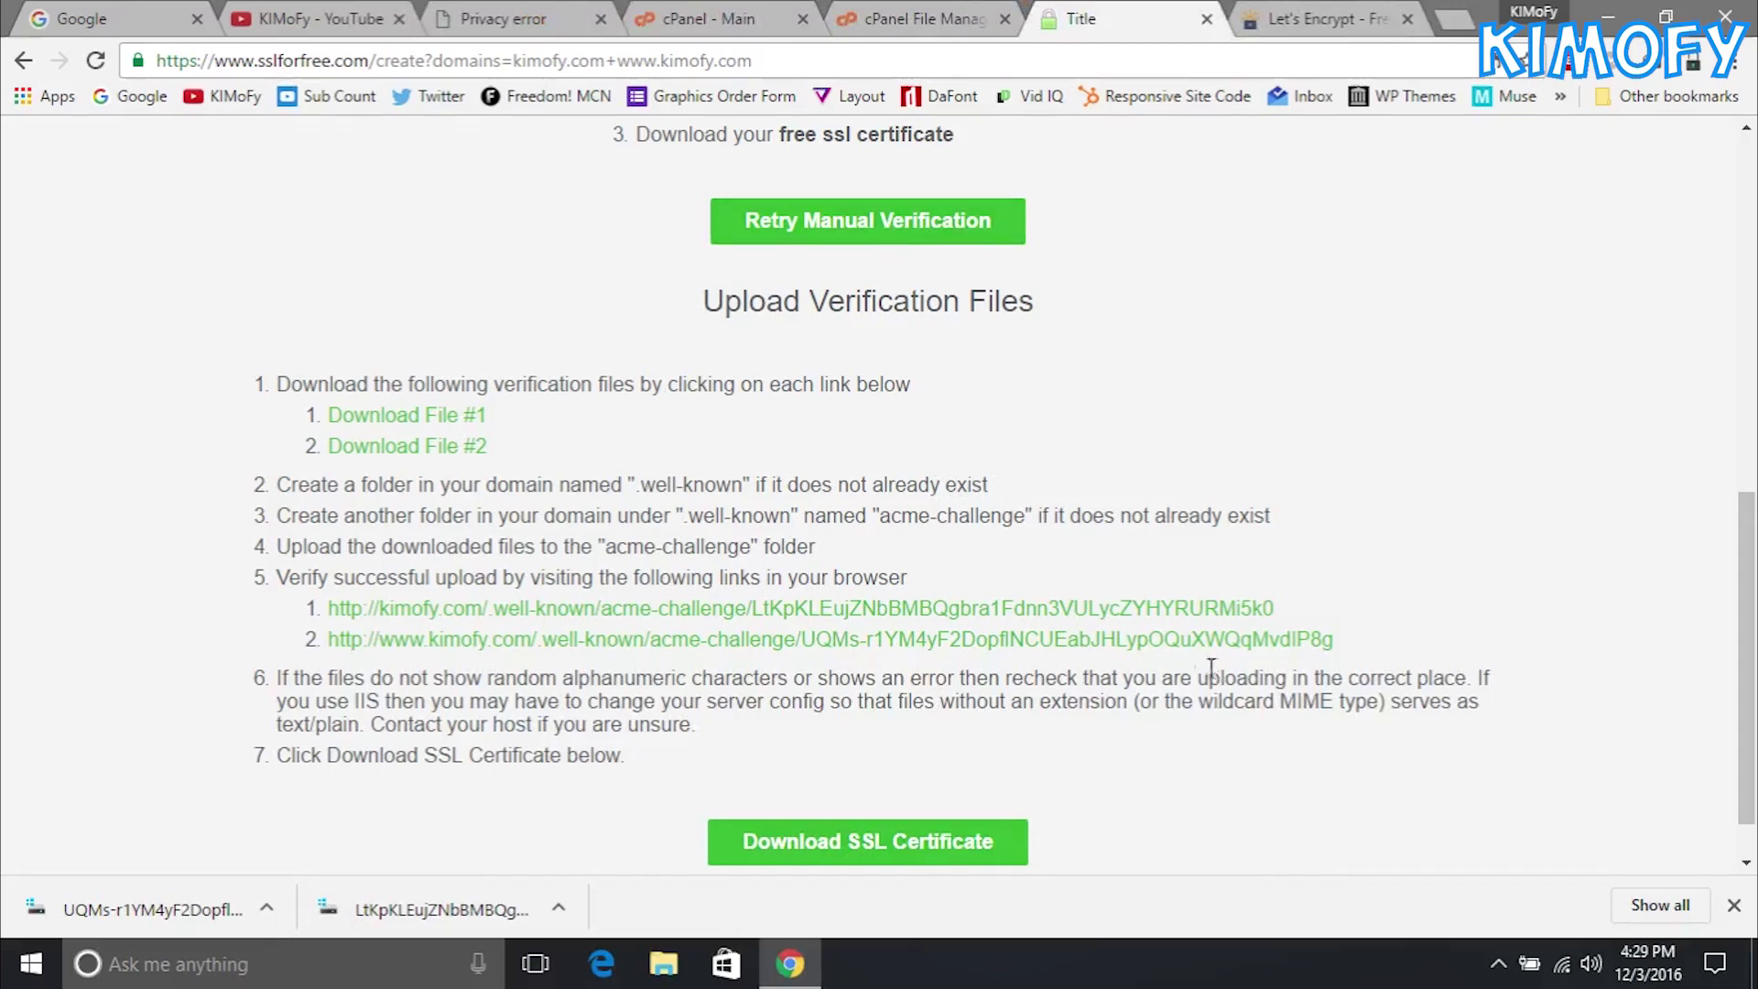
Step: Generate the kimofy.com SSL certificate and scroll to its certificate and private key files
click(1735, 905)
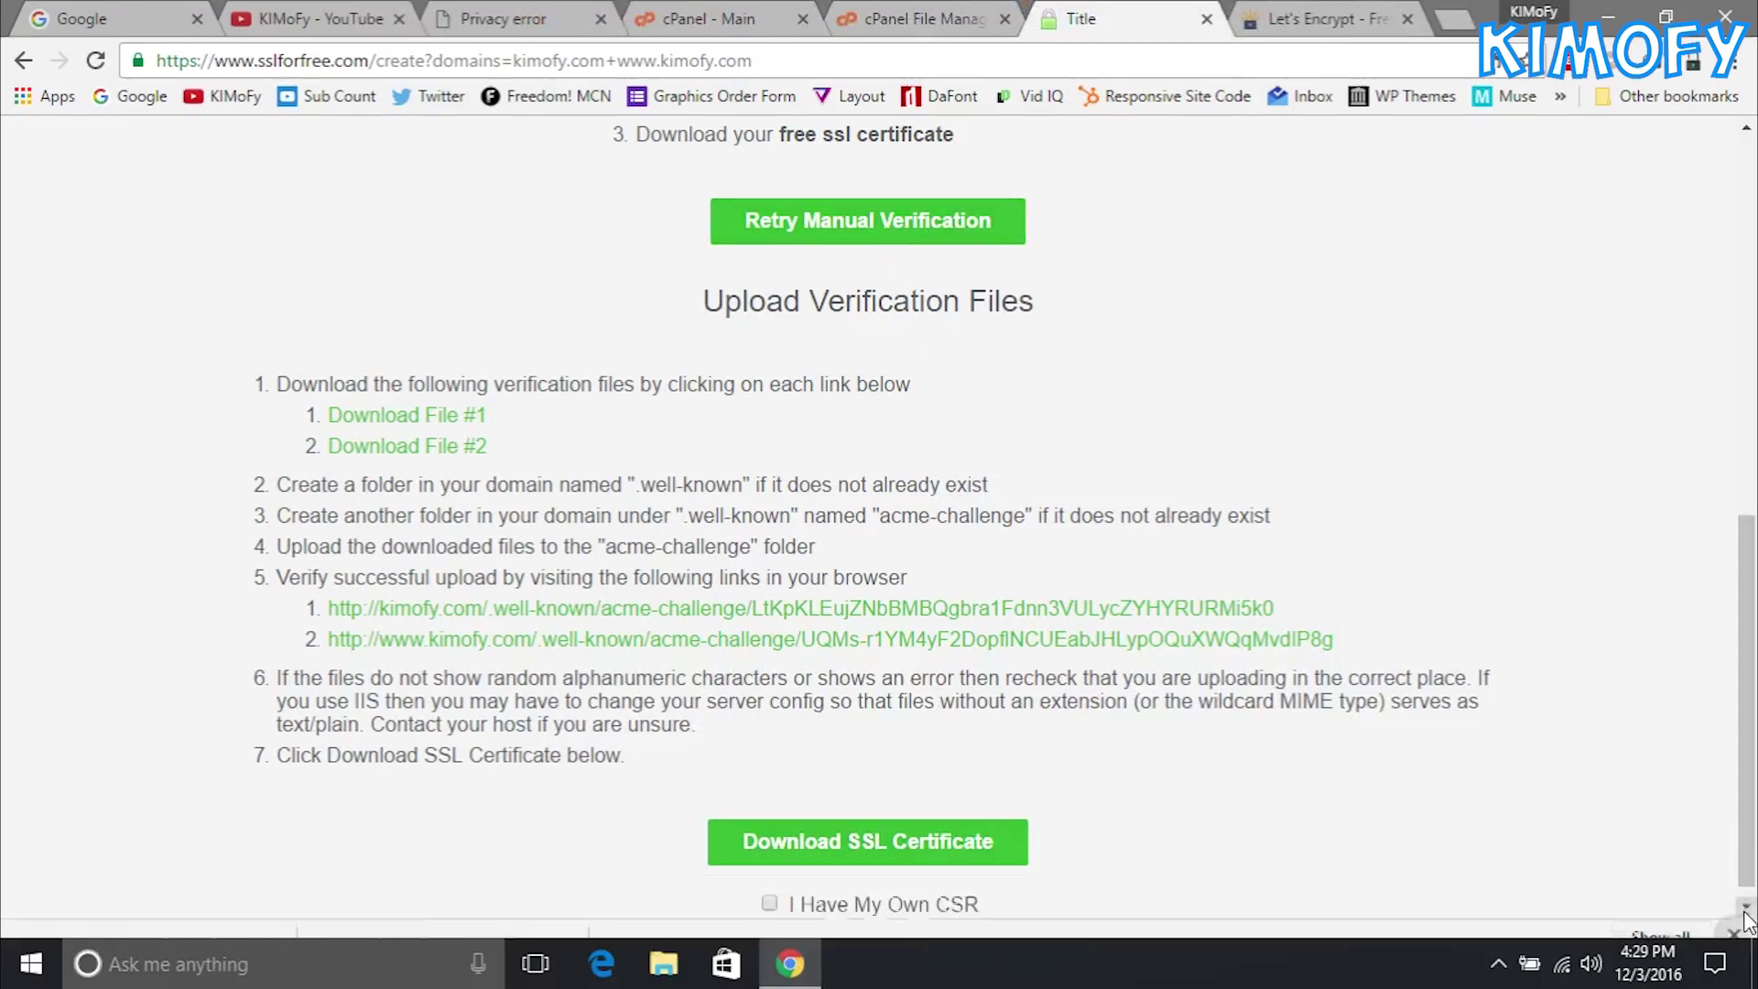
click(945, 850)
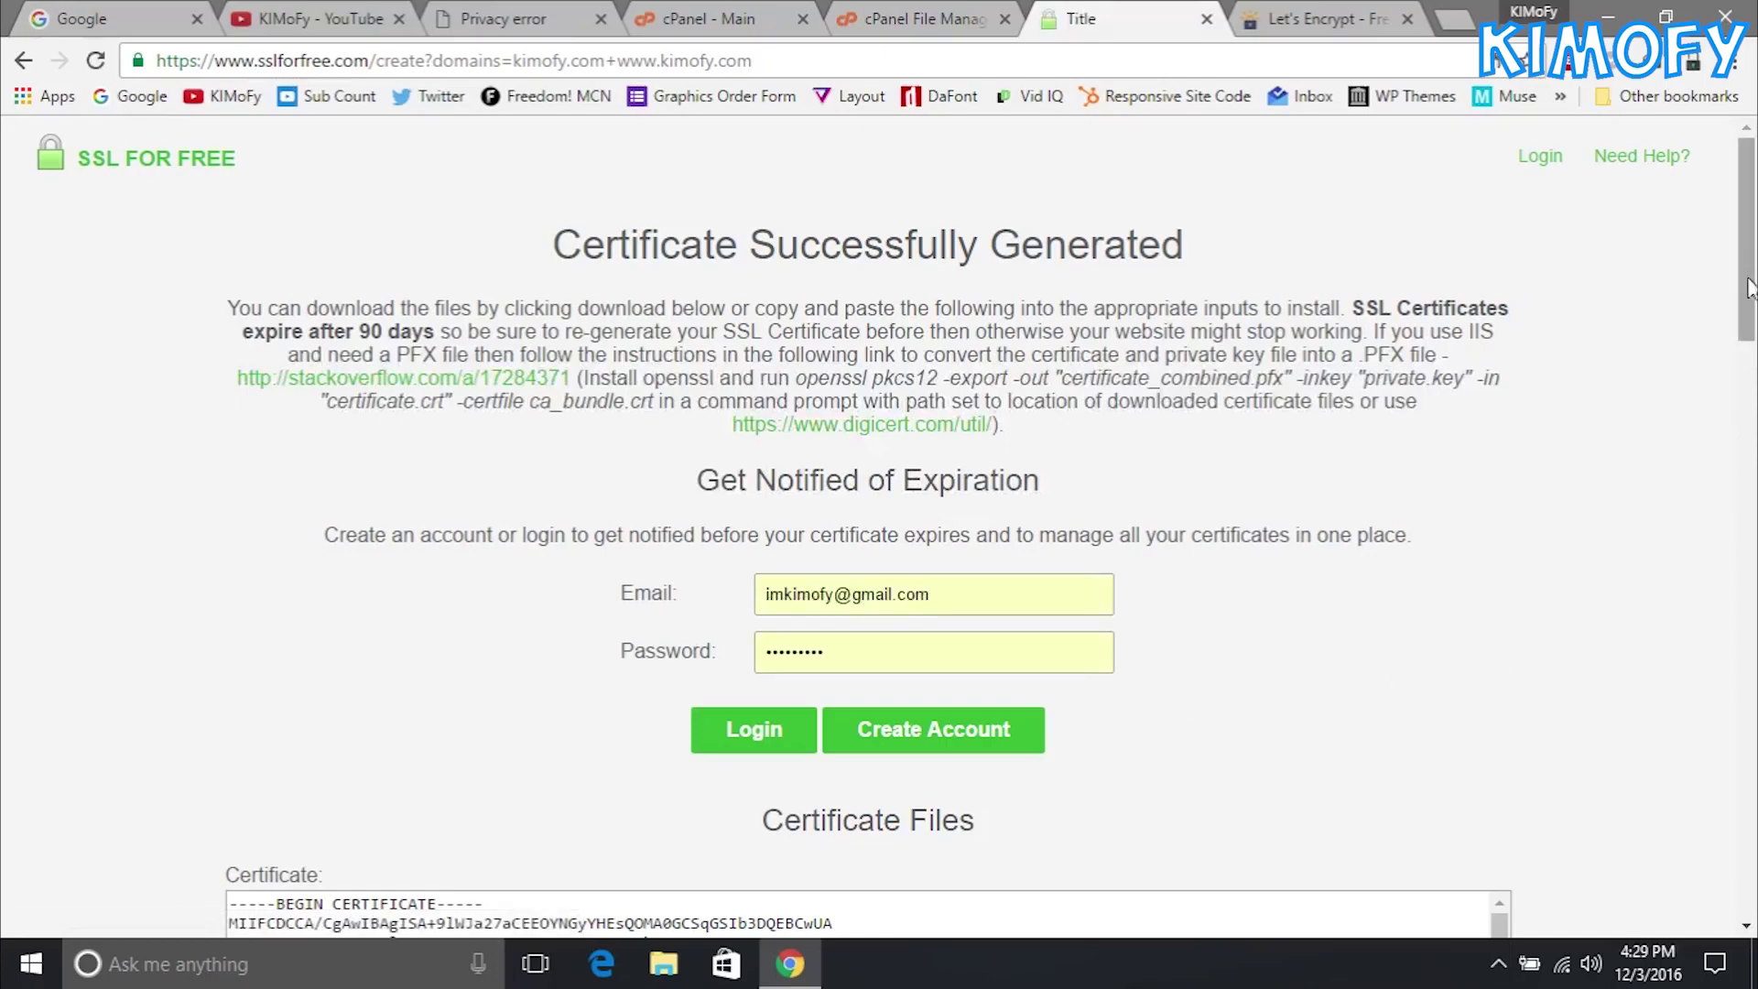
drag(1753, 286, 1754, 483)
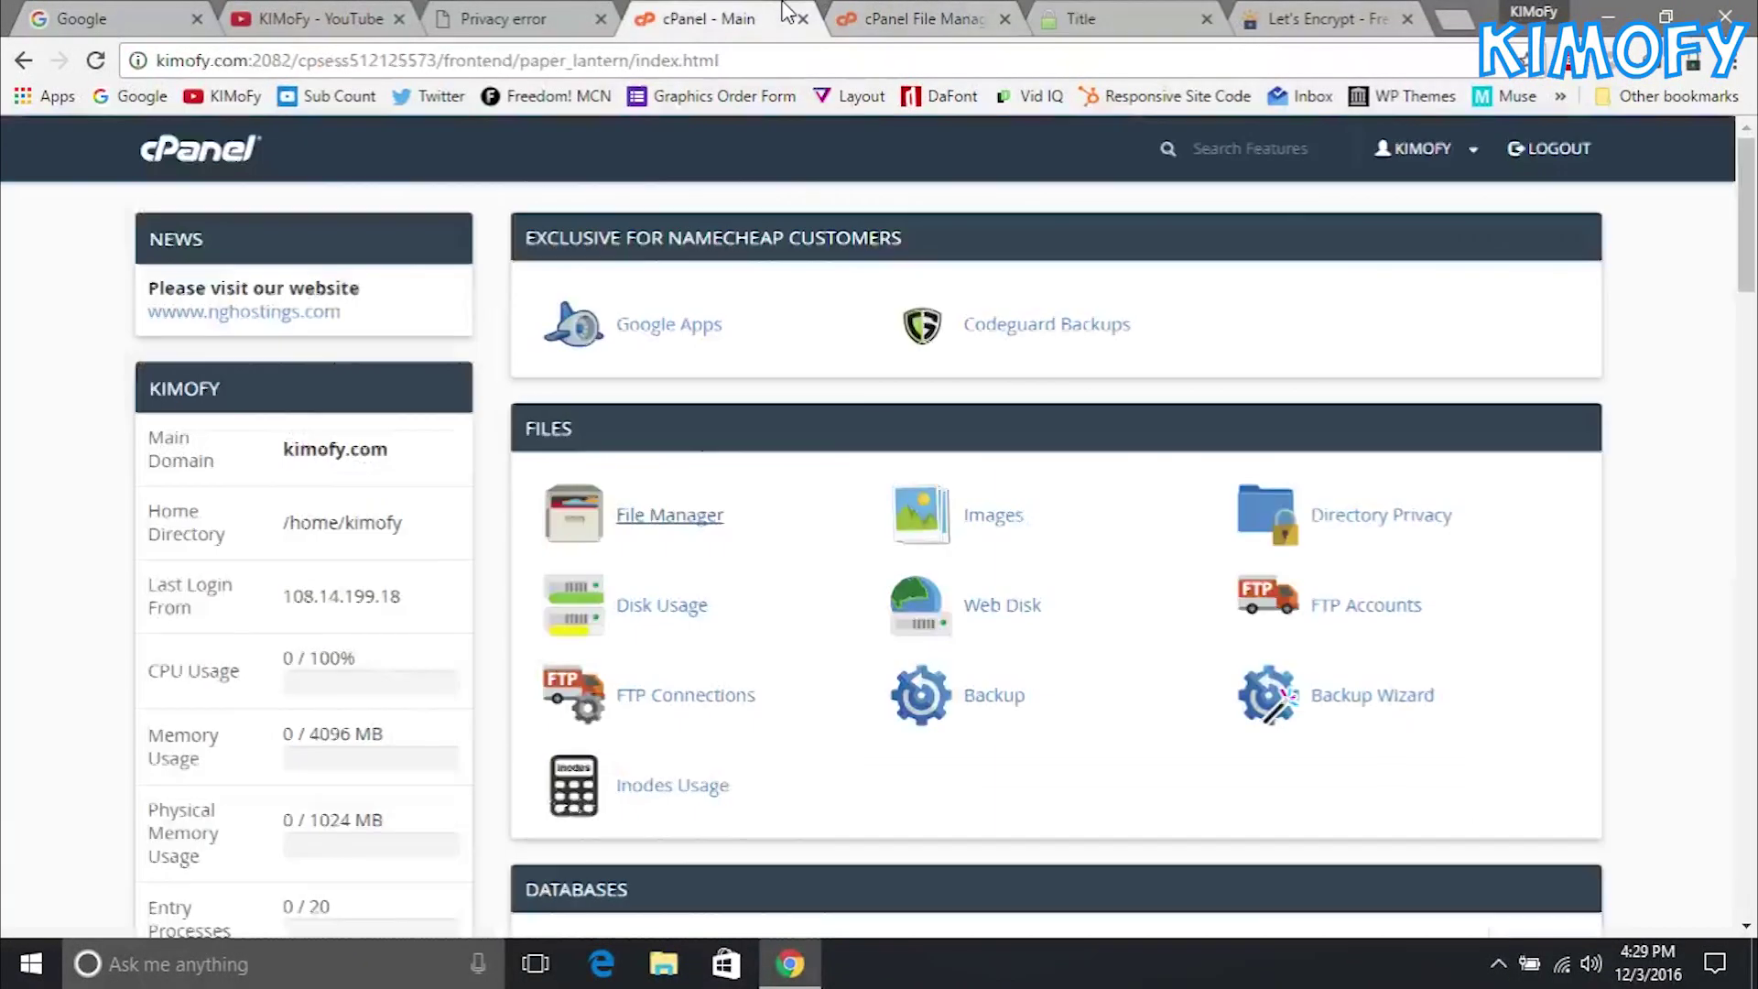
Step: Go to SSL/TLS, Manage SSL sites, and scroll to the Install an SSL Website form
click(714, 19)
drag(1754, 201, 1754, 597)
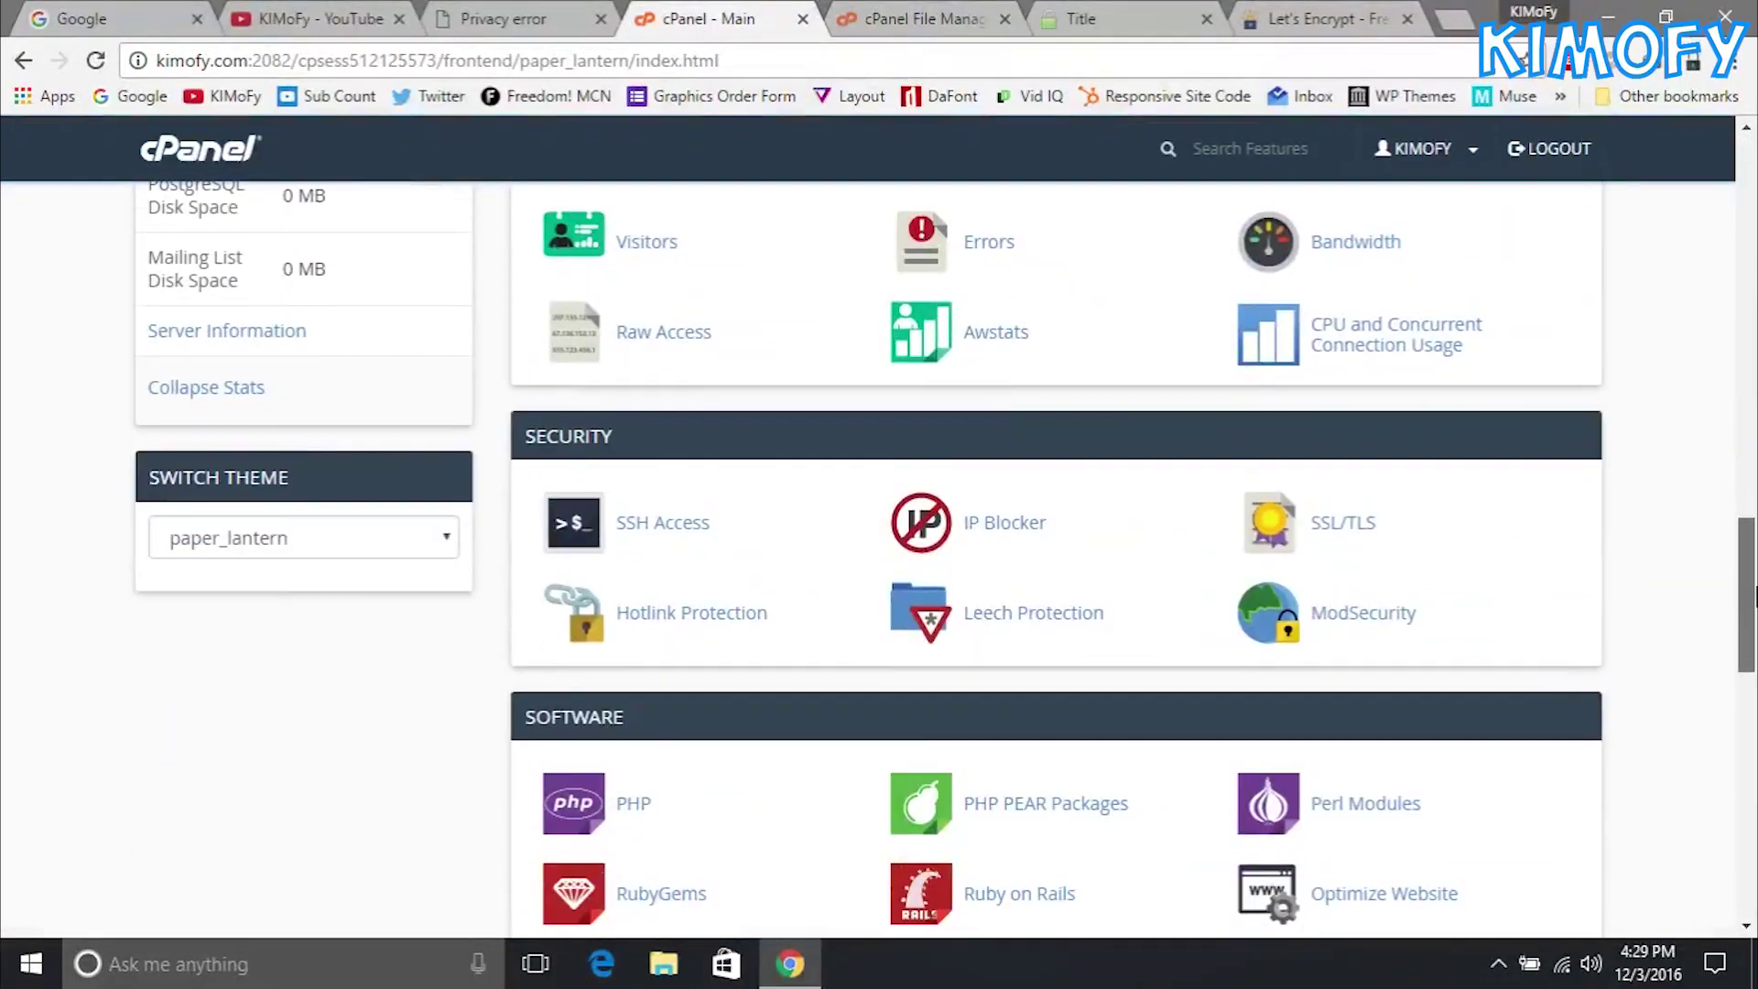
click(1333, 528)
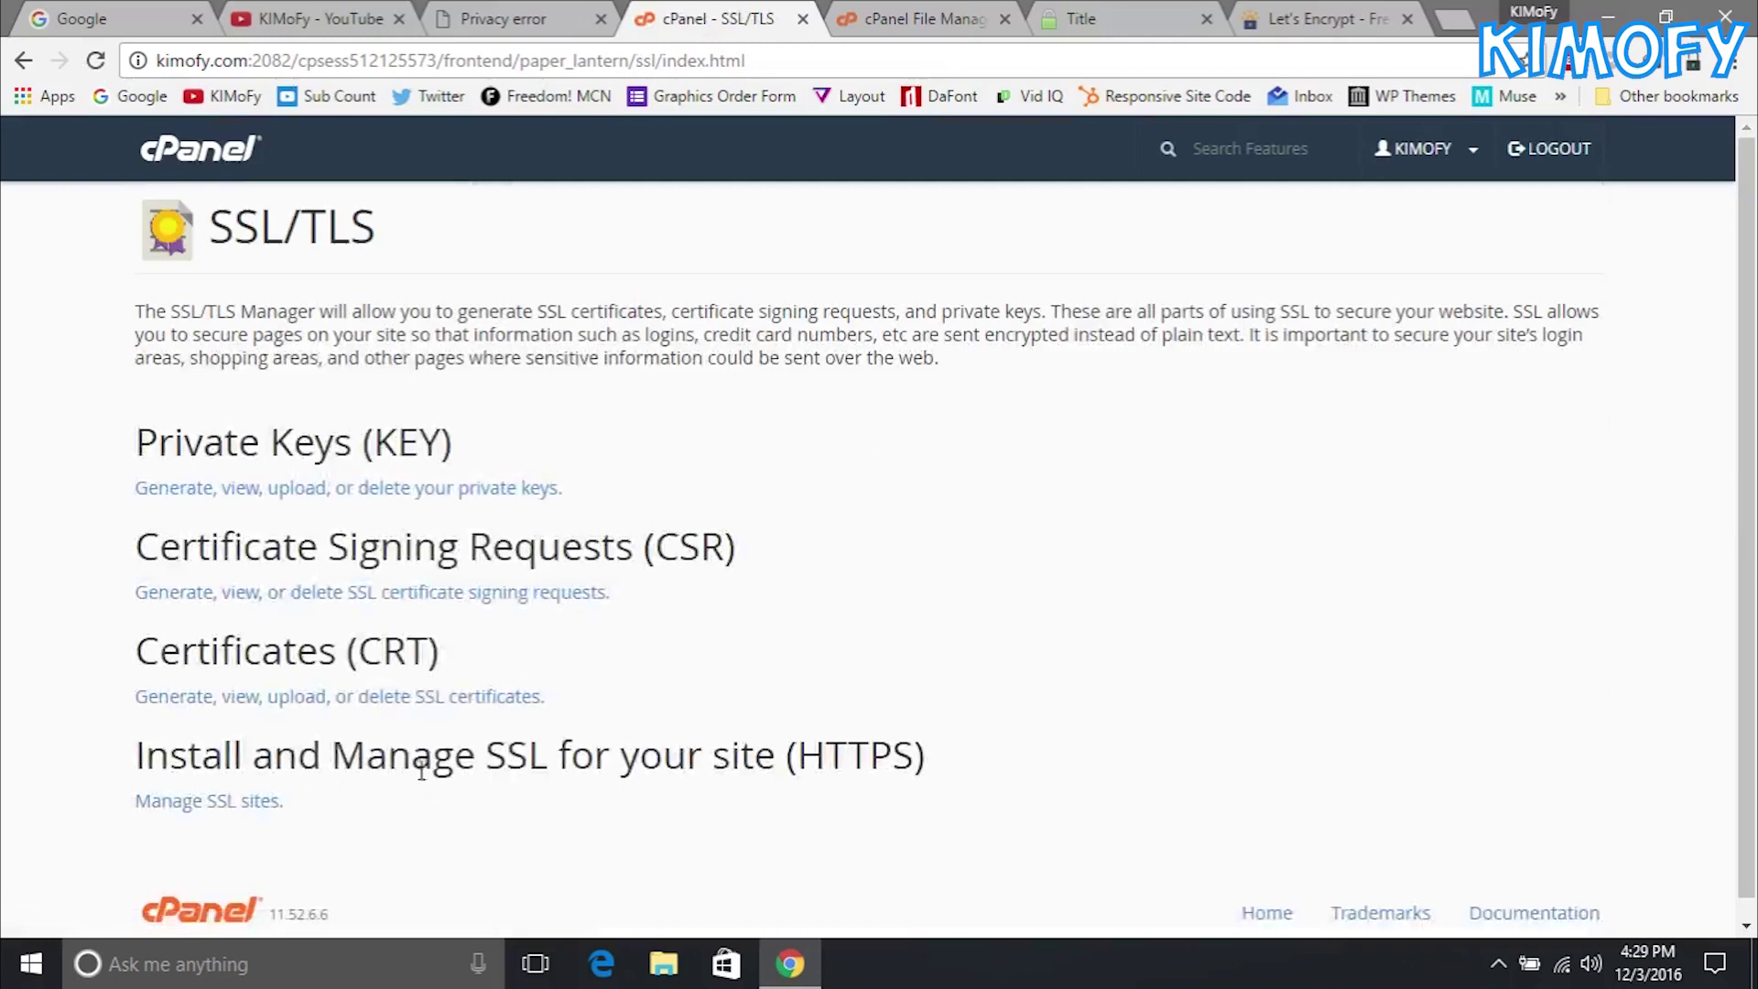
click(252, 802)
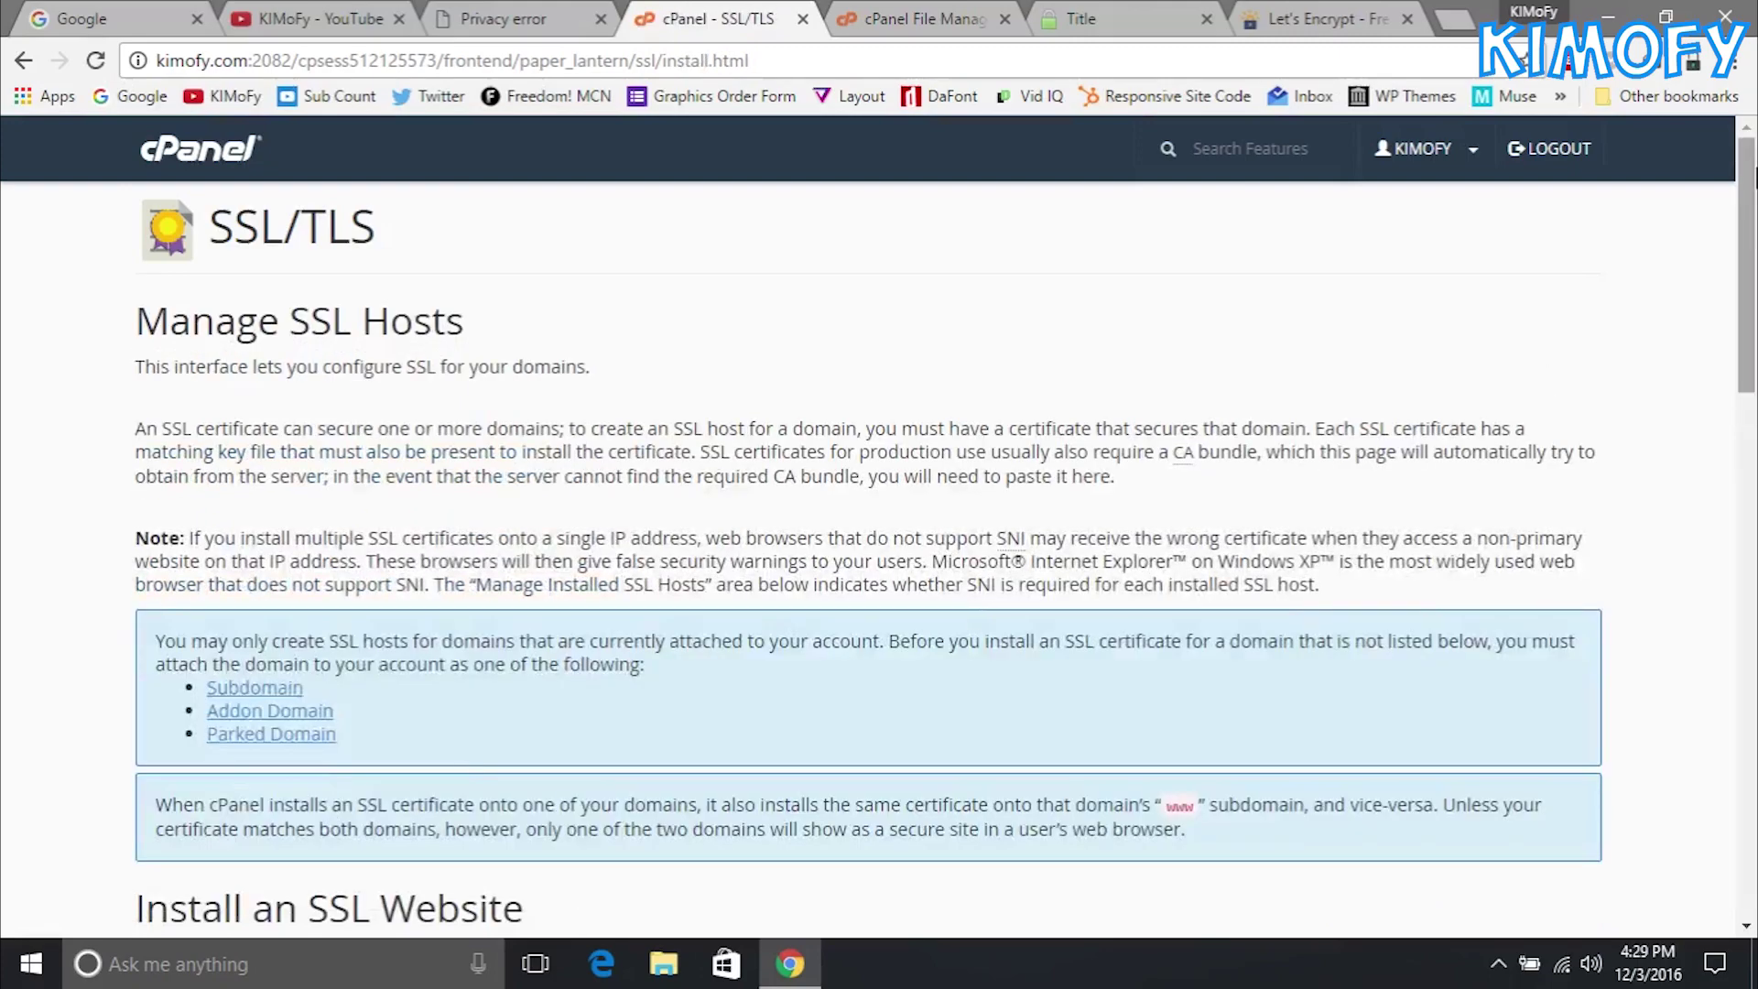
drag(1756, 220, 1756, 447)
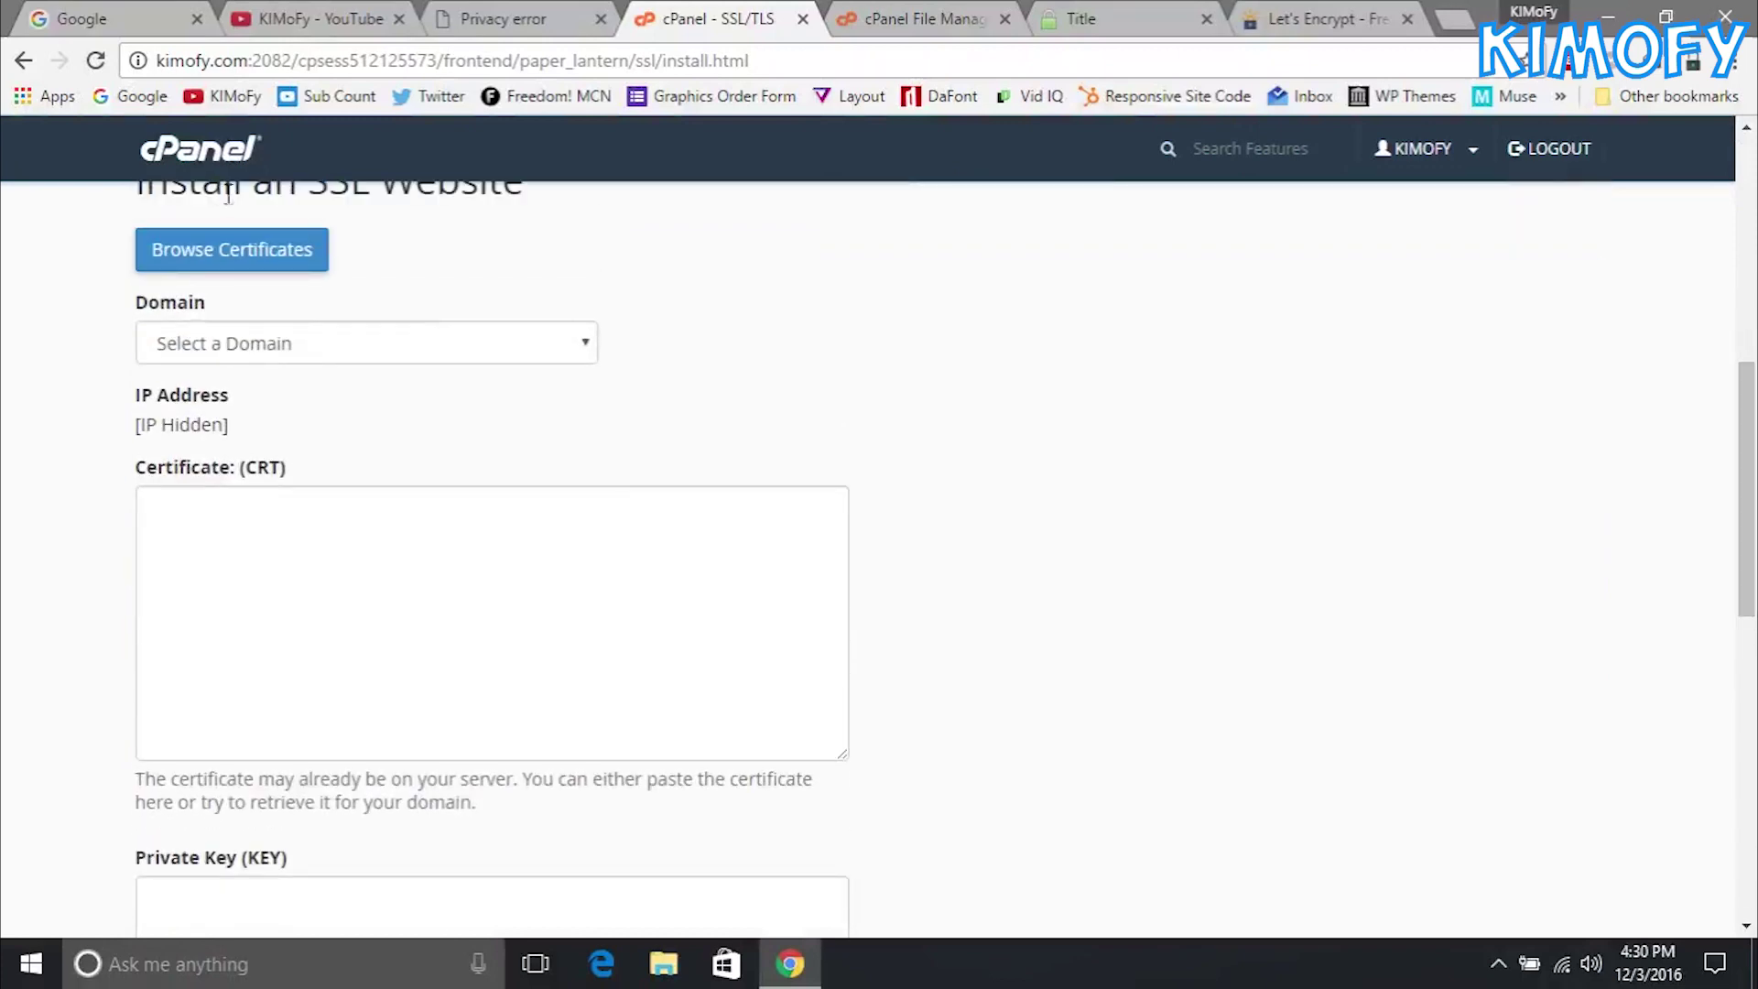
Step: Choose kimofy.com as the domain in cPanel's Install an SSL Website form
click(401, 348)
click(404, 404)
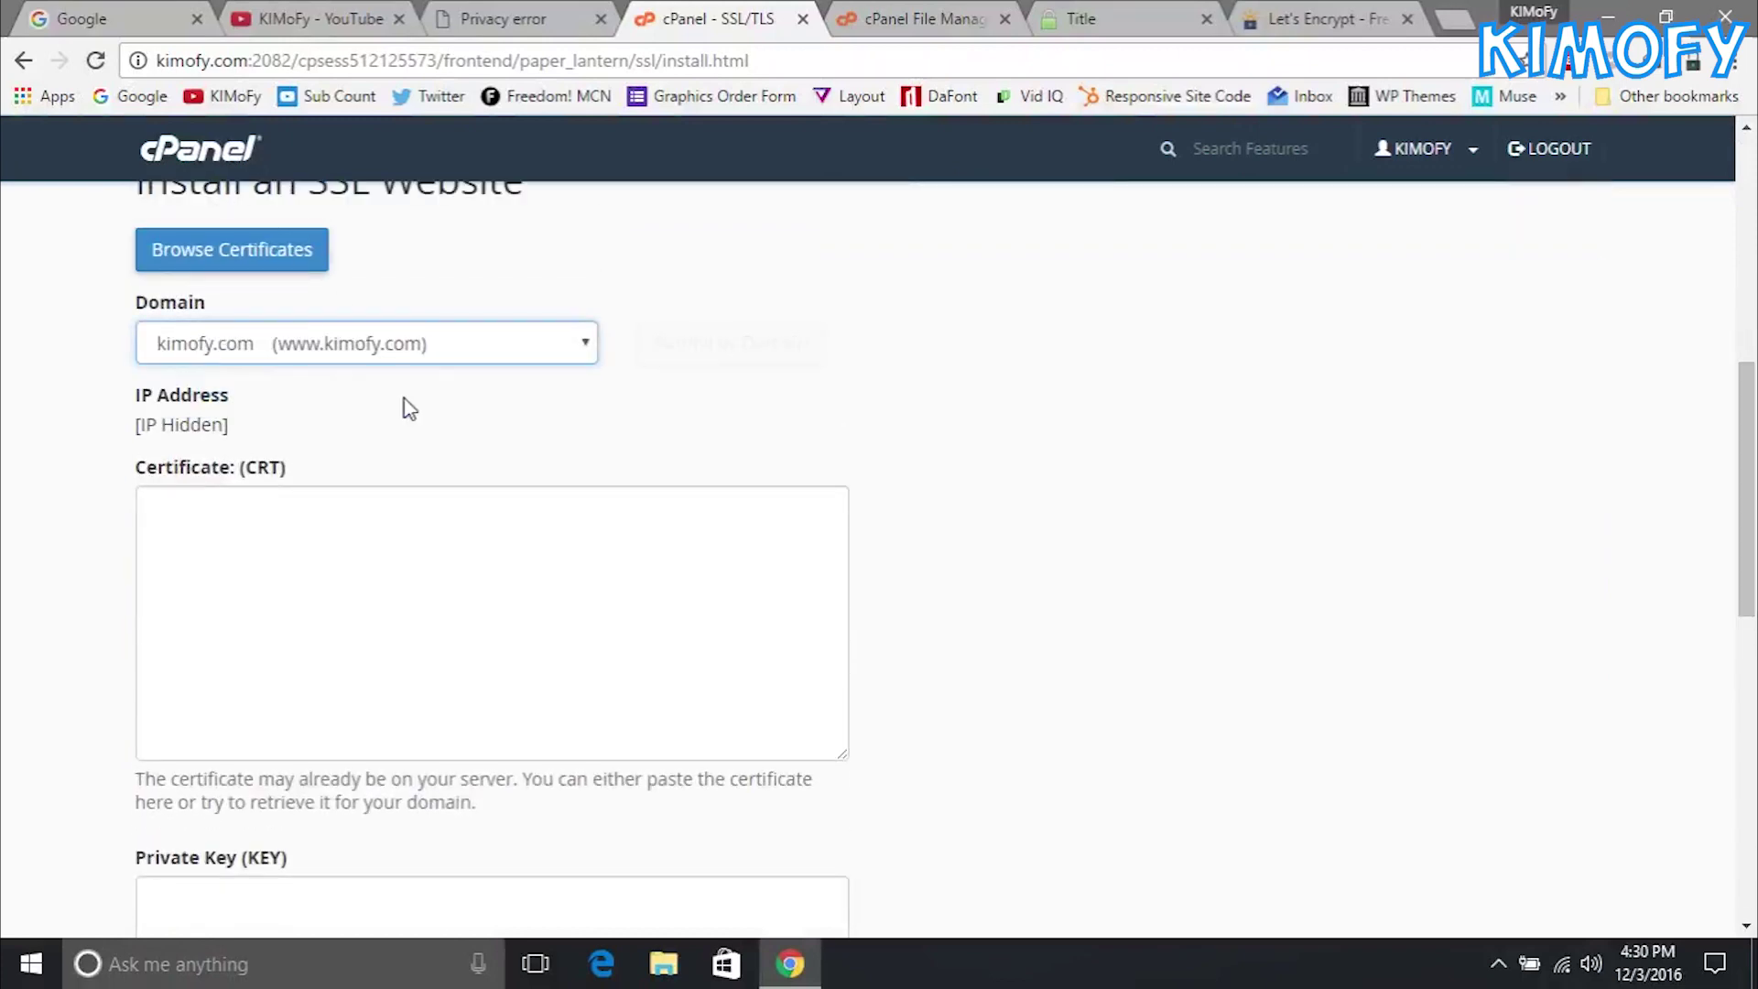
click(406, 547)
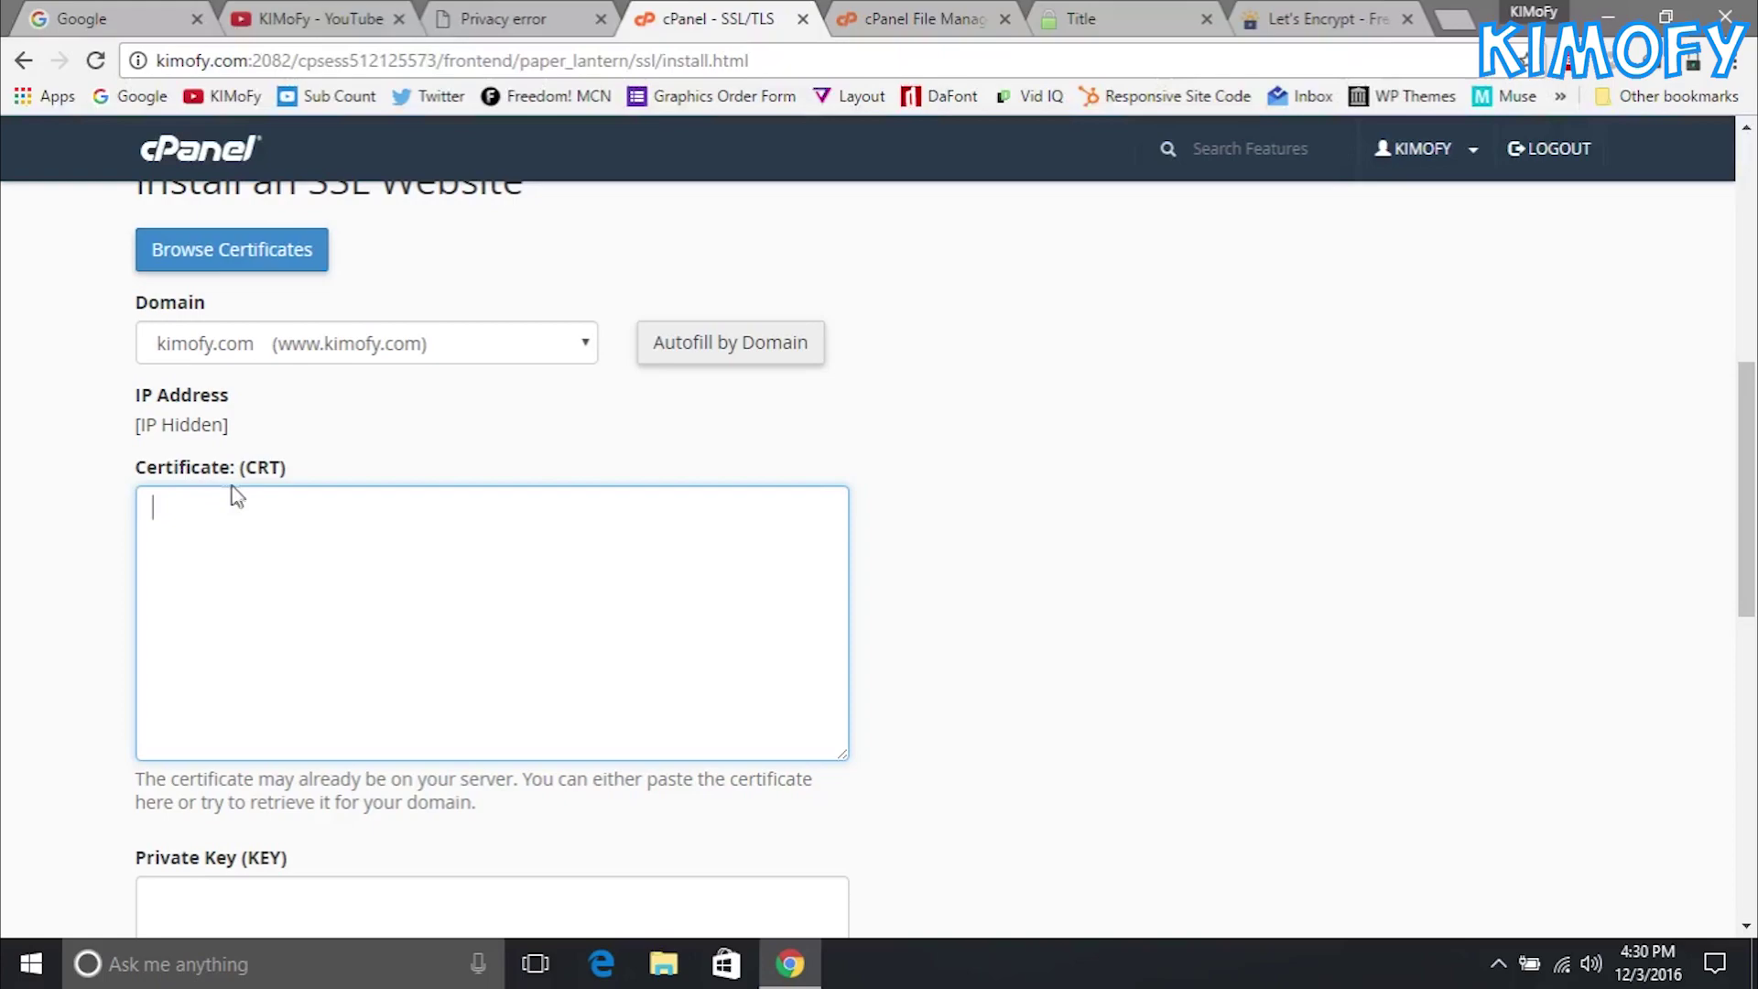
Step: Copy the Let's Encrypt certificate from SSL For Free into the Certificate (CRT) field
click(1080, 16)
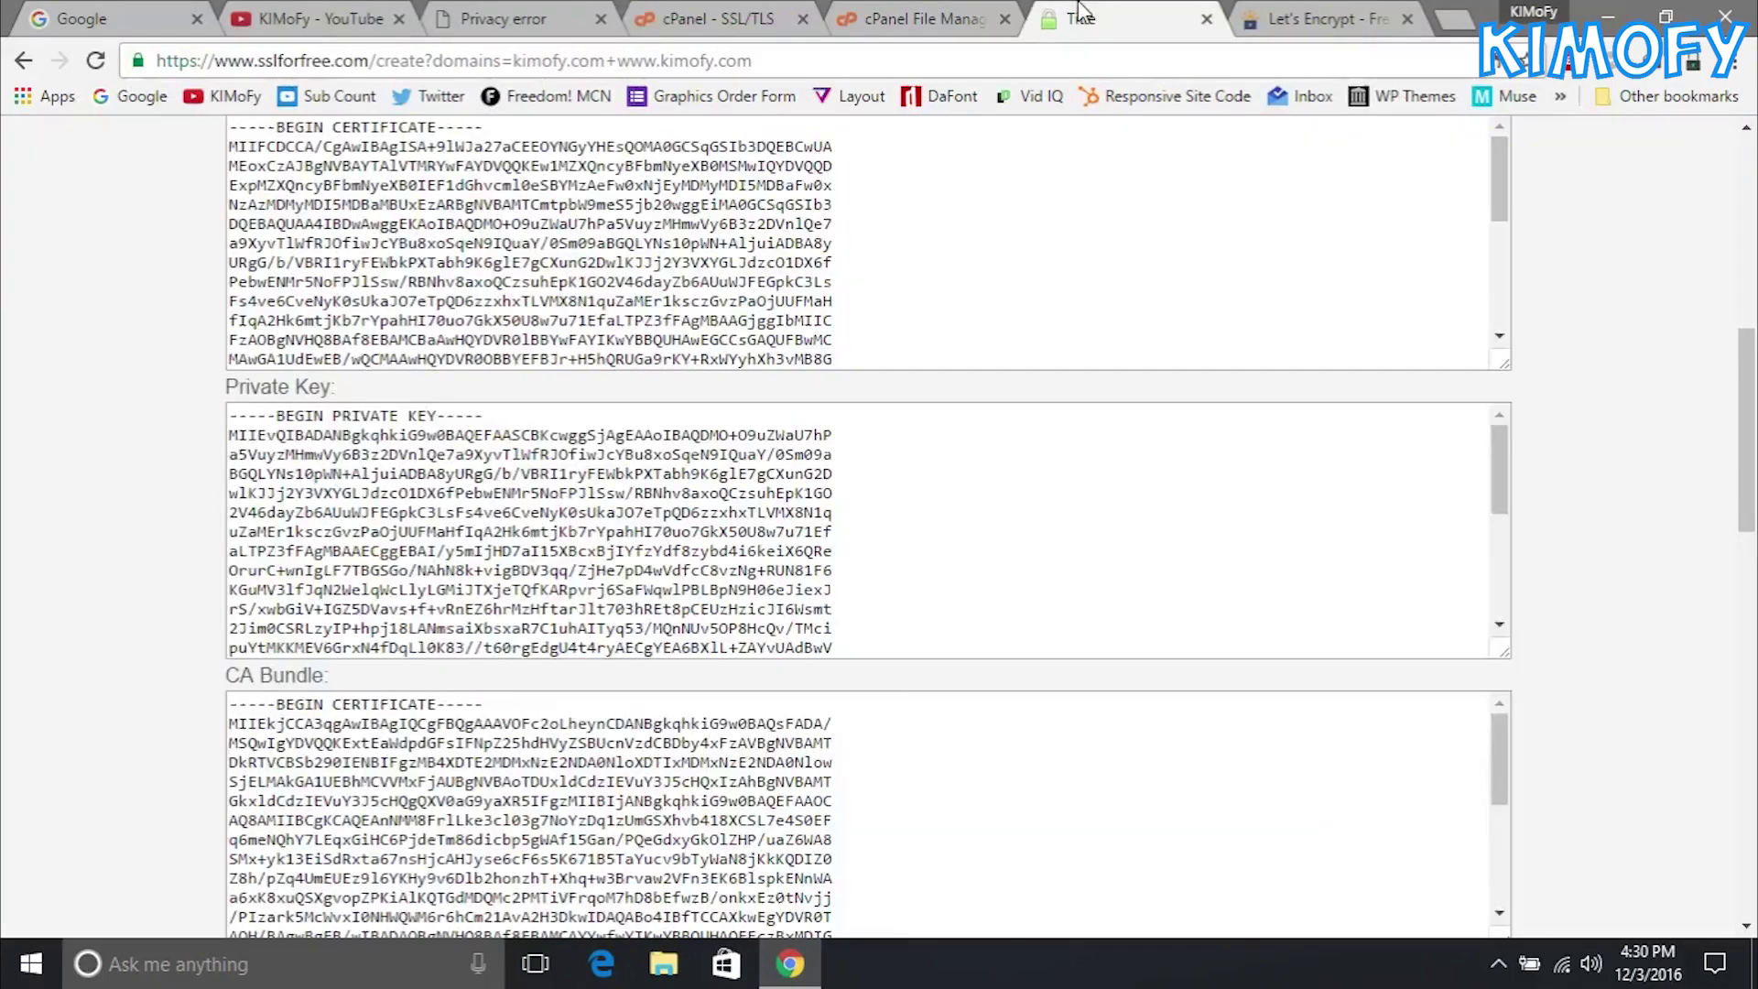
scroll(971, 430, up, 2)
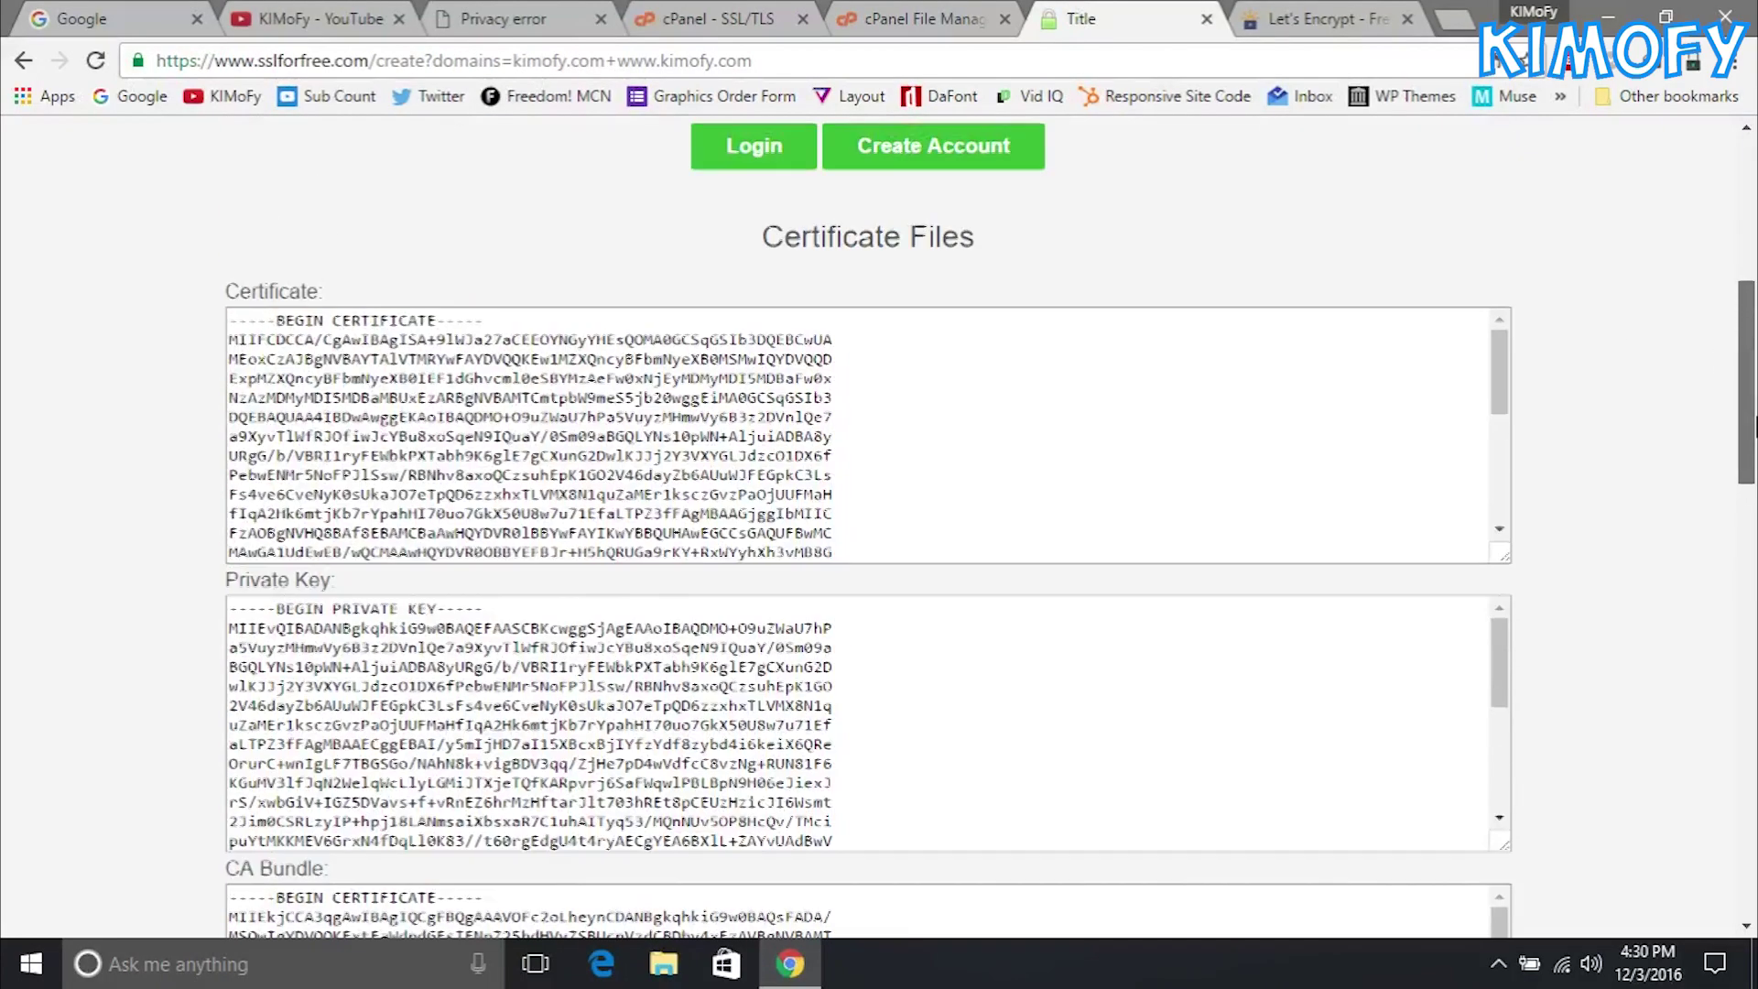
click(973, 438)
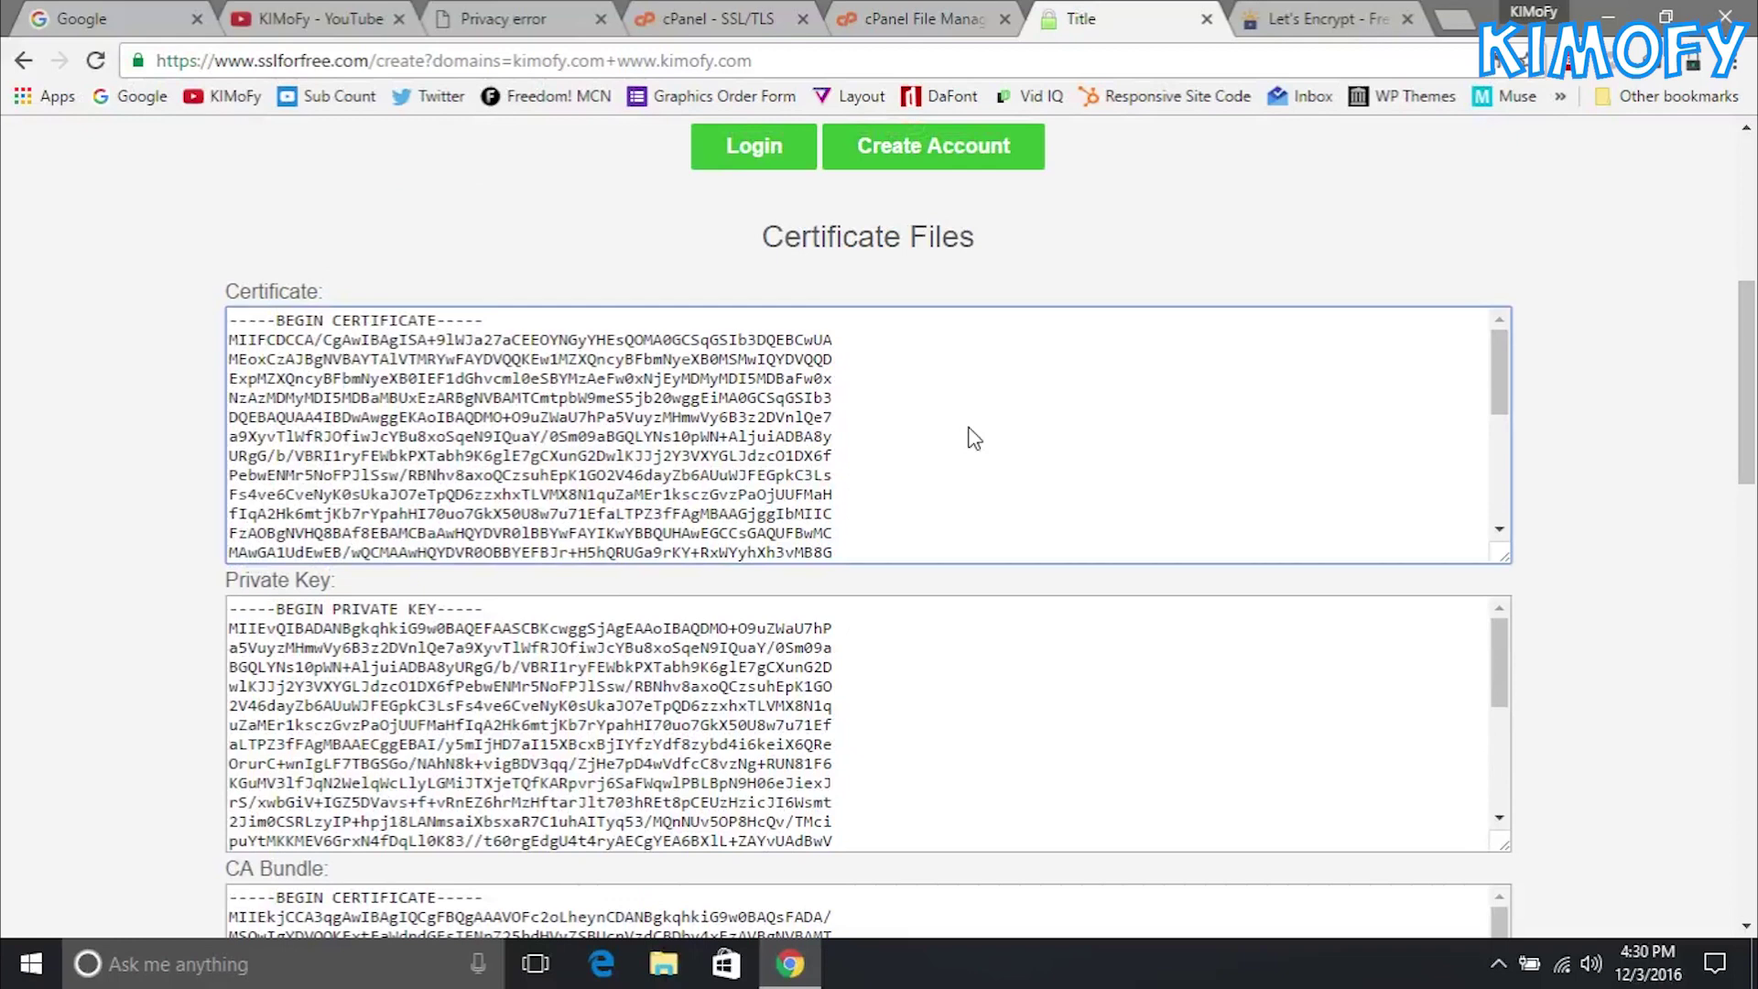
key(ctrl+a)
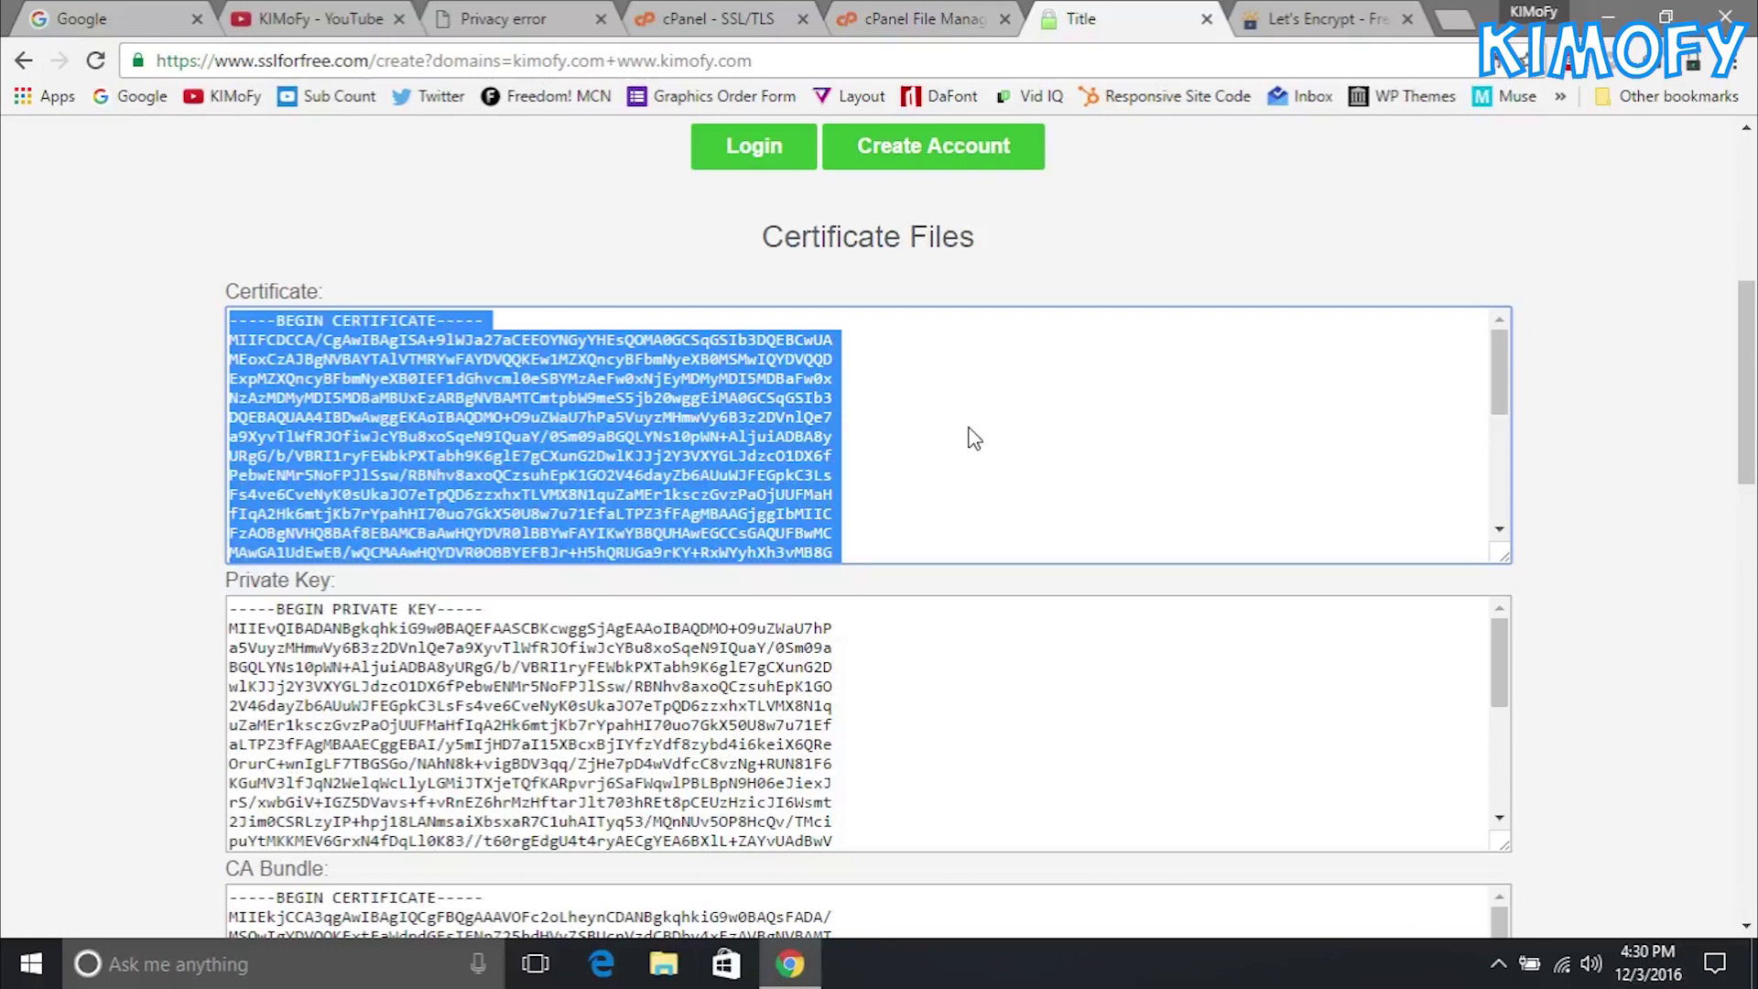
click(774, 17)
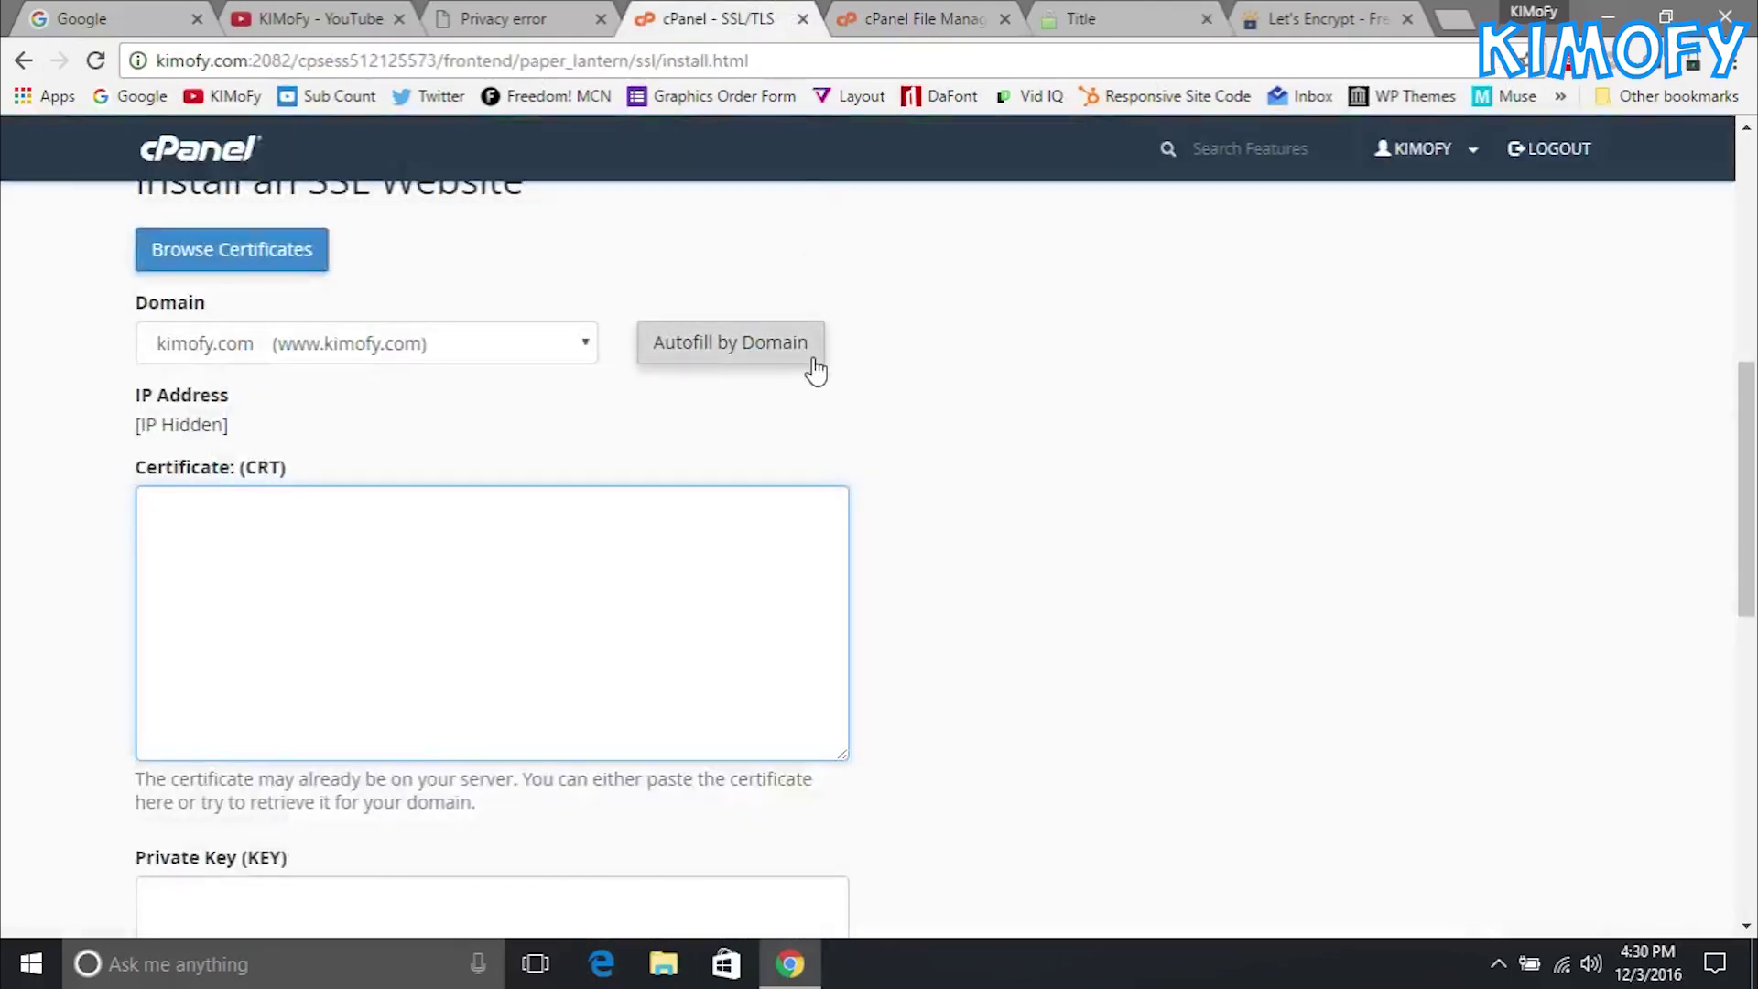
key(ctrl+v)
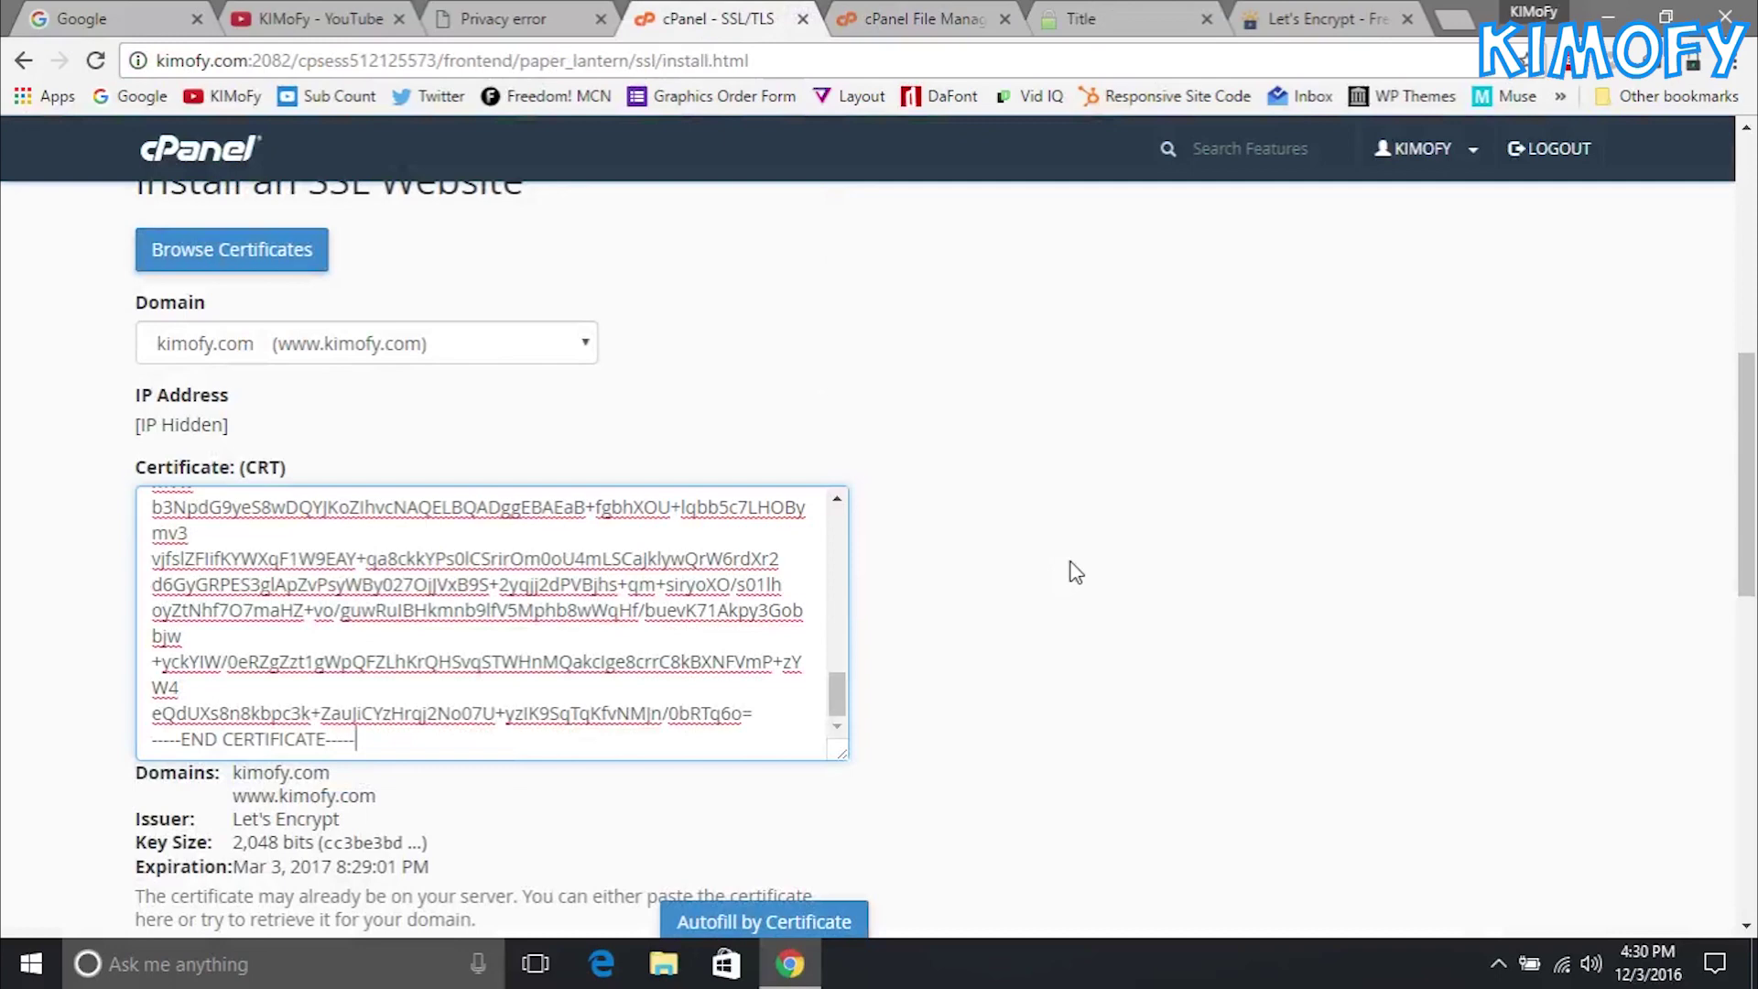
scroll(1756, 419, down, 5)
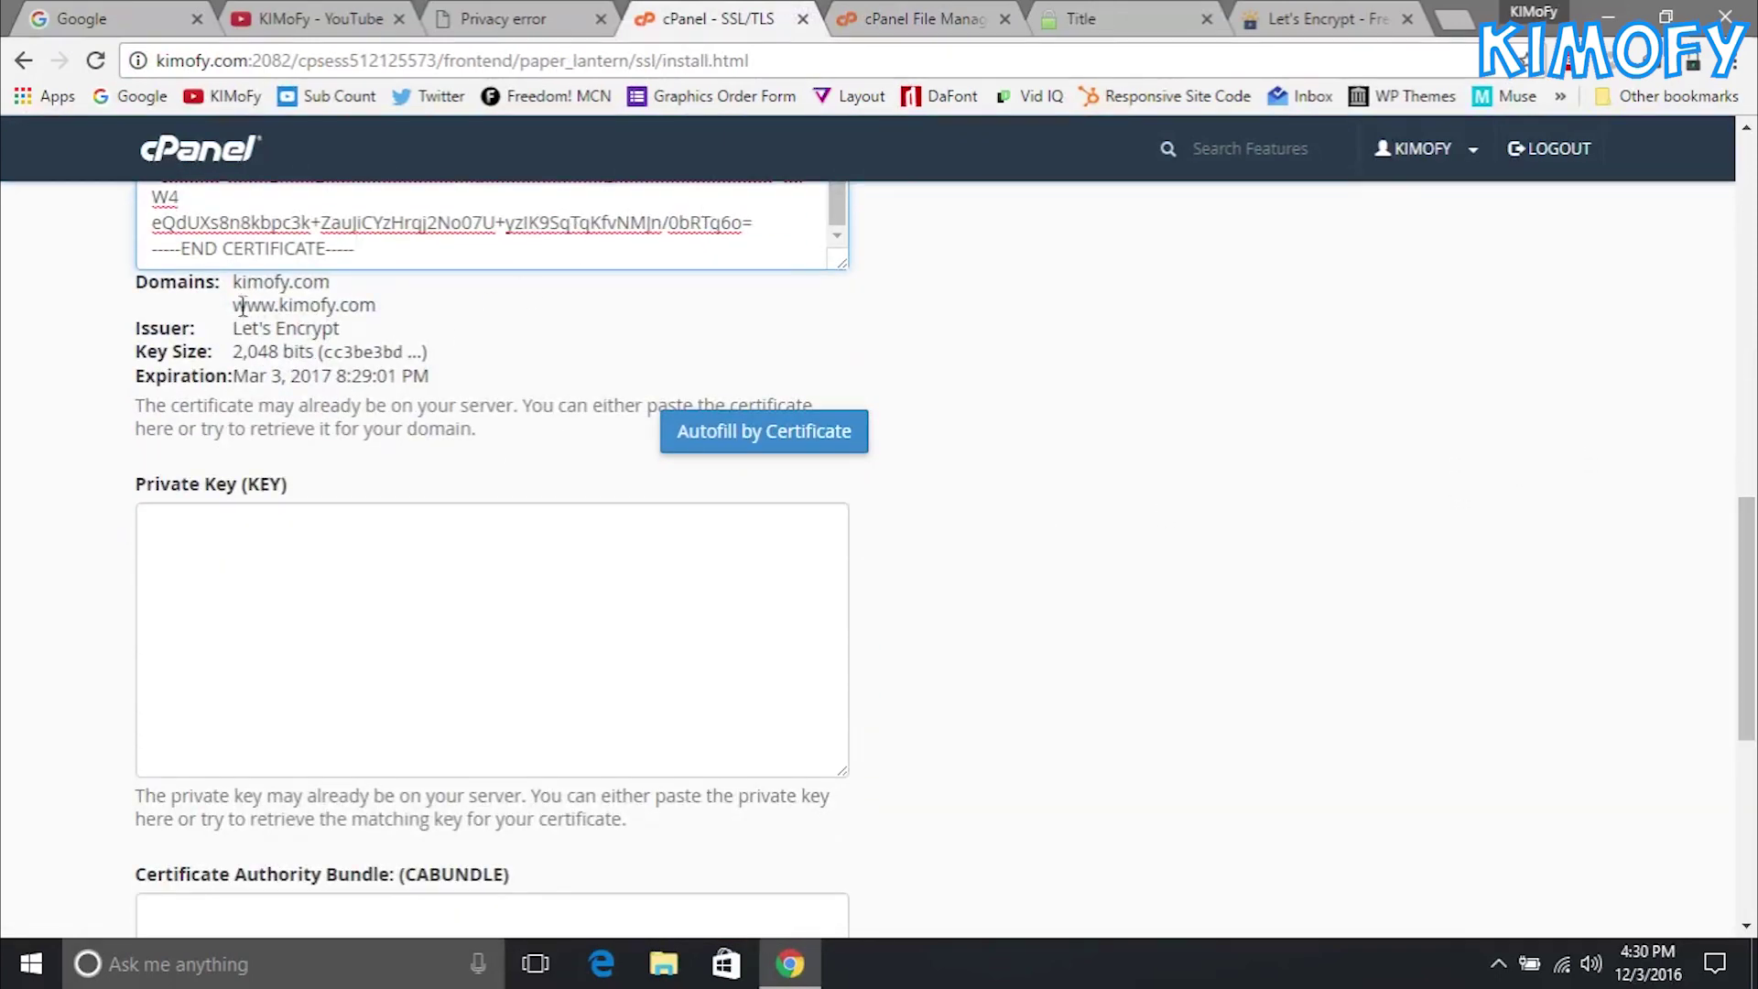
drag(232, 295, 401, 353)
click(401, 351)
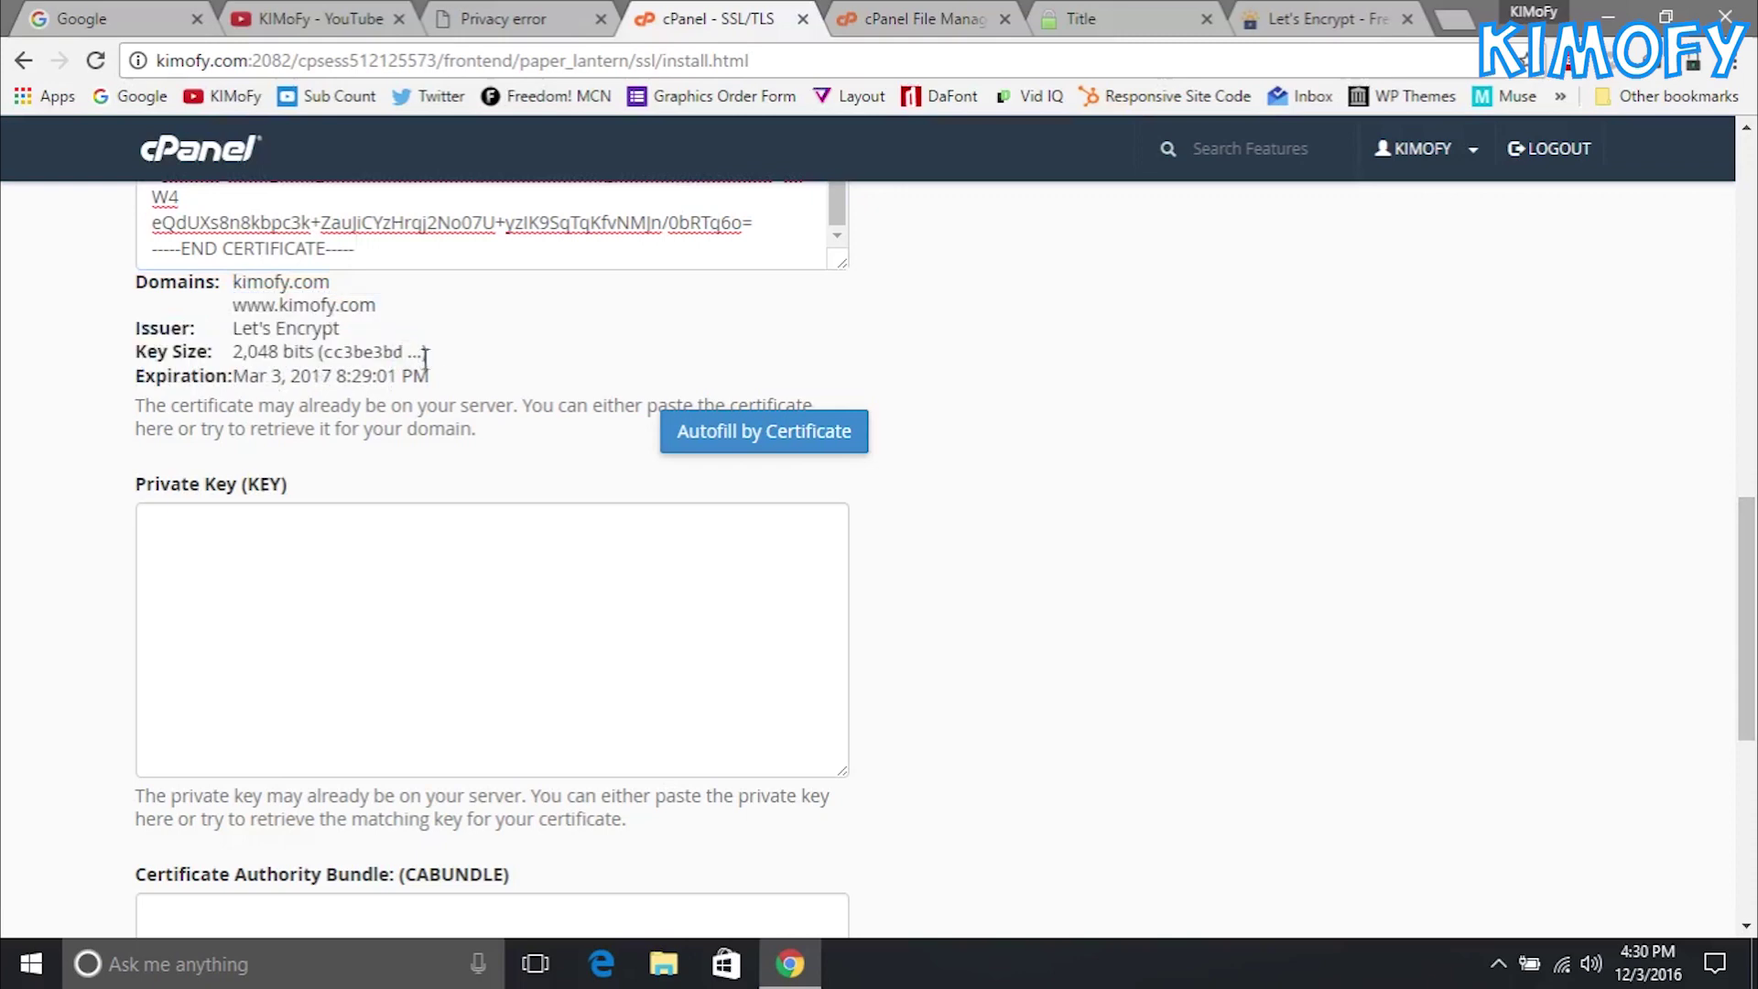
Step: Copy the SSL For Free private key into cPanel's Private Key (KEY) field
click(916, 19)
click(1053, 19)
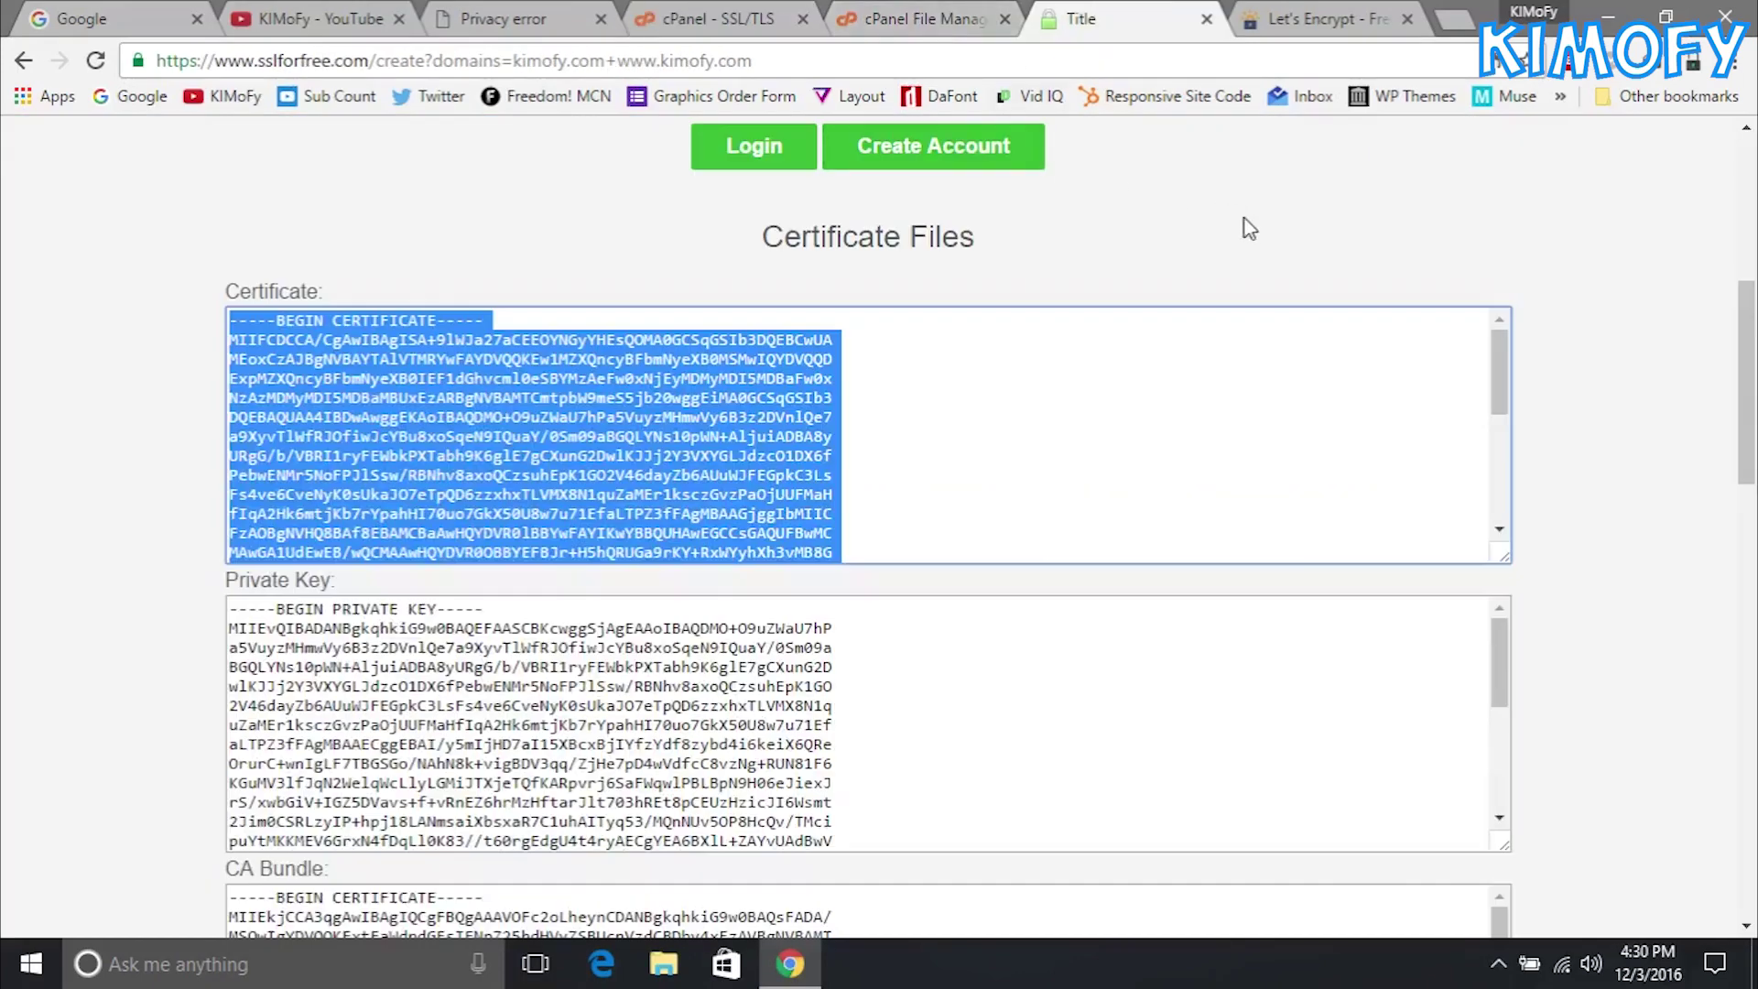
scroll(678, 449, down, 3)
click(678, 448)
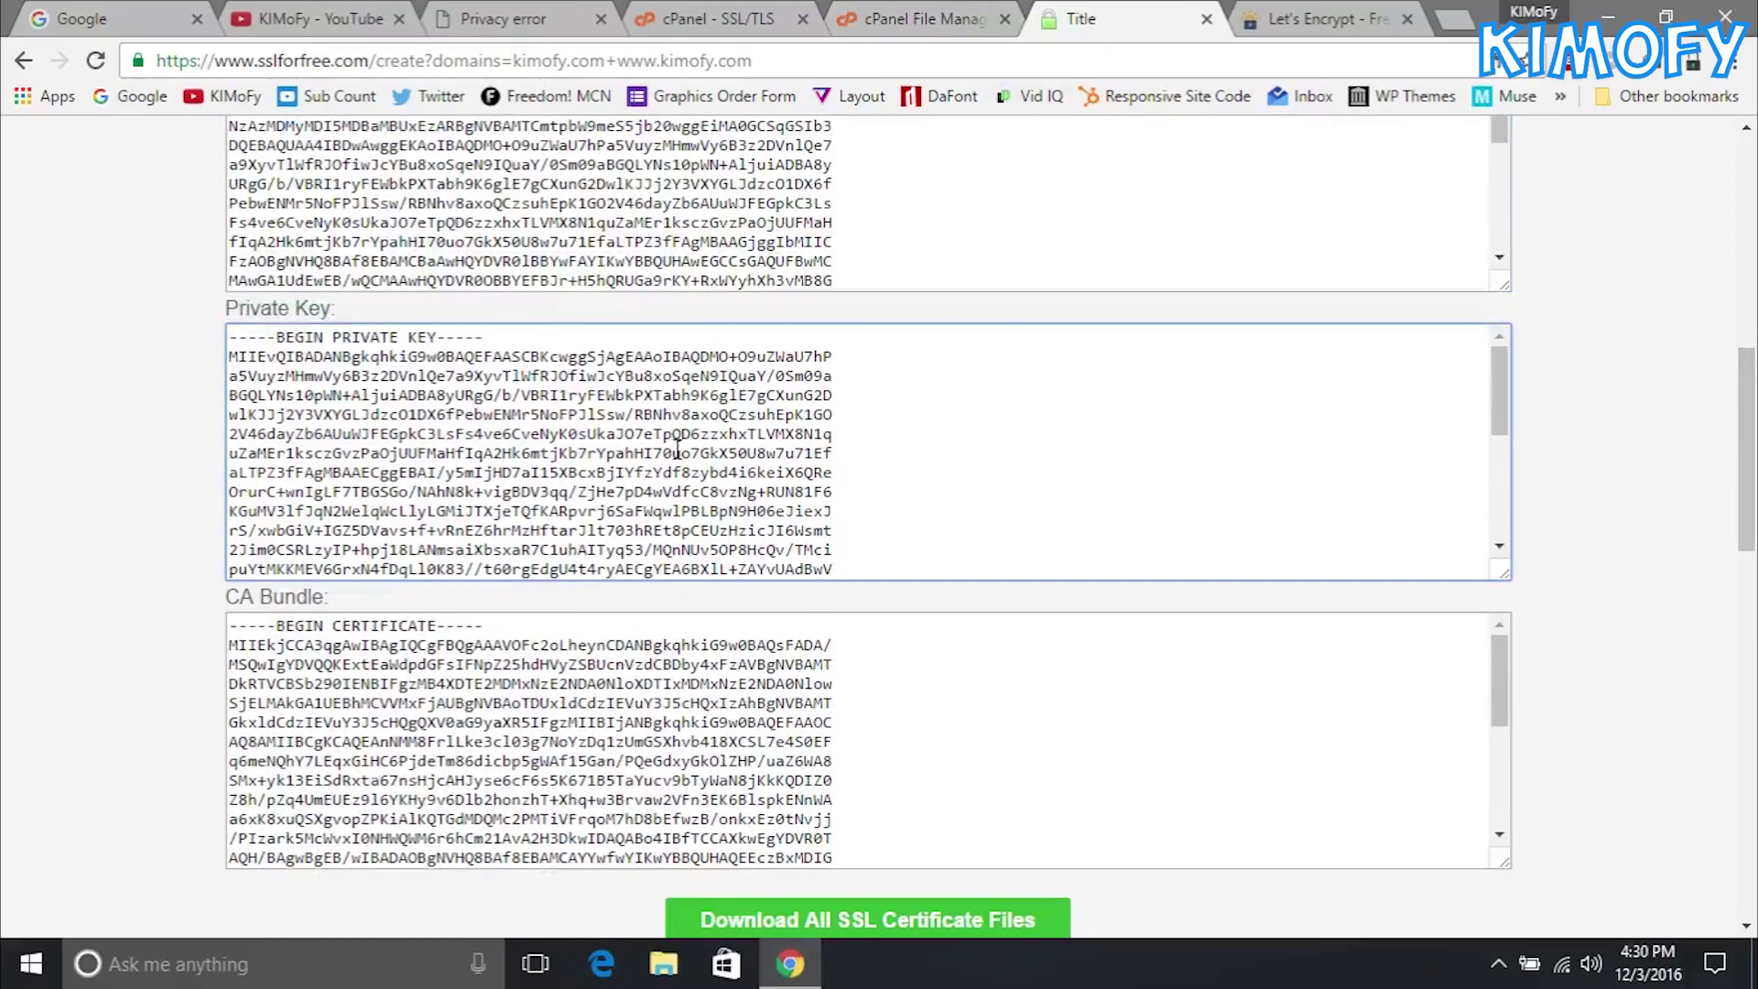
key(ctrl+a)
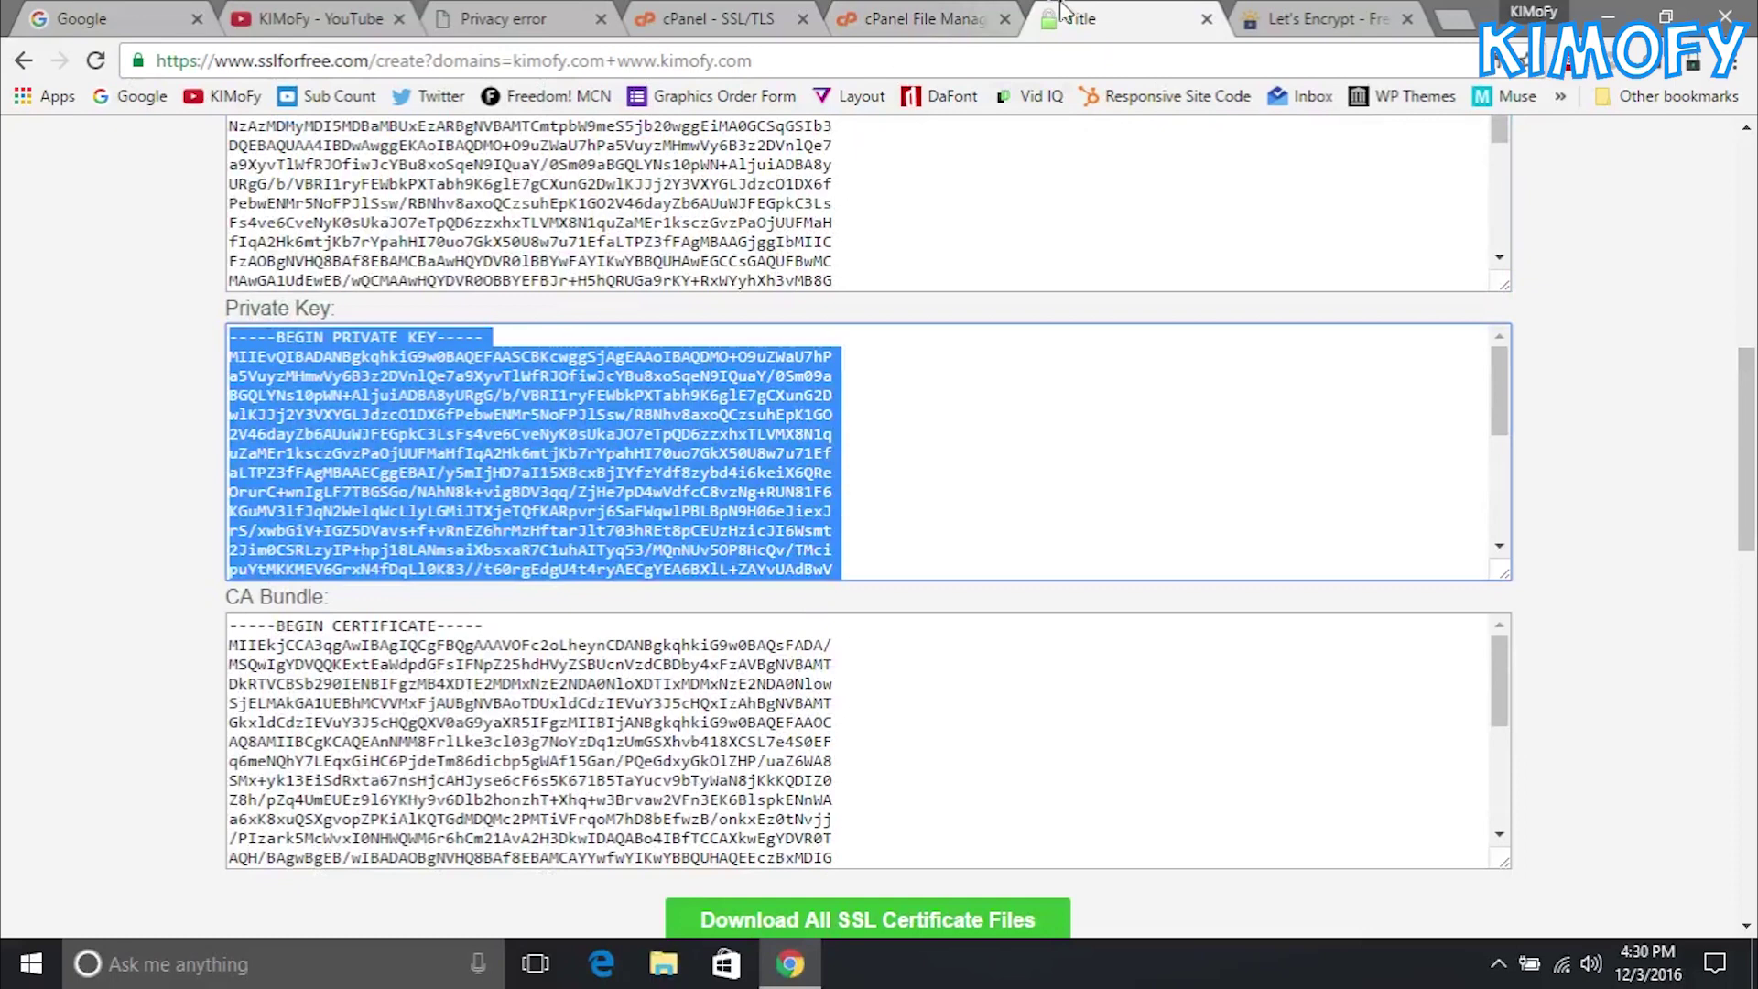
click(924, 19)
click(718, 18)
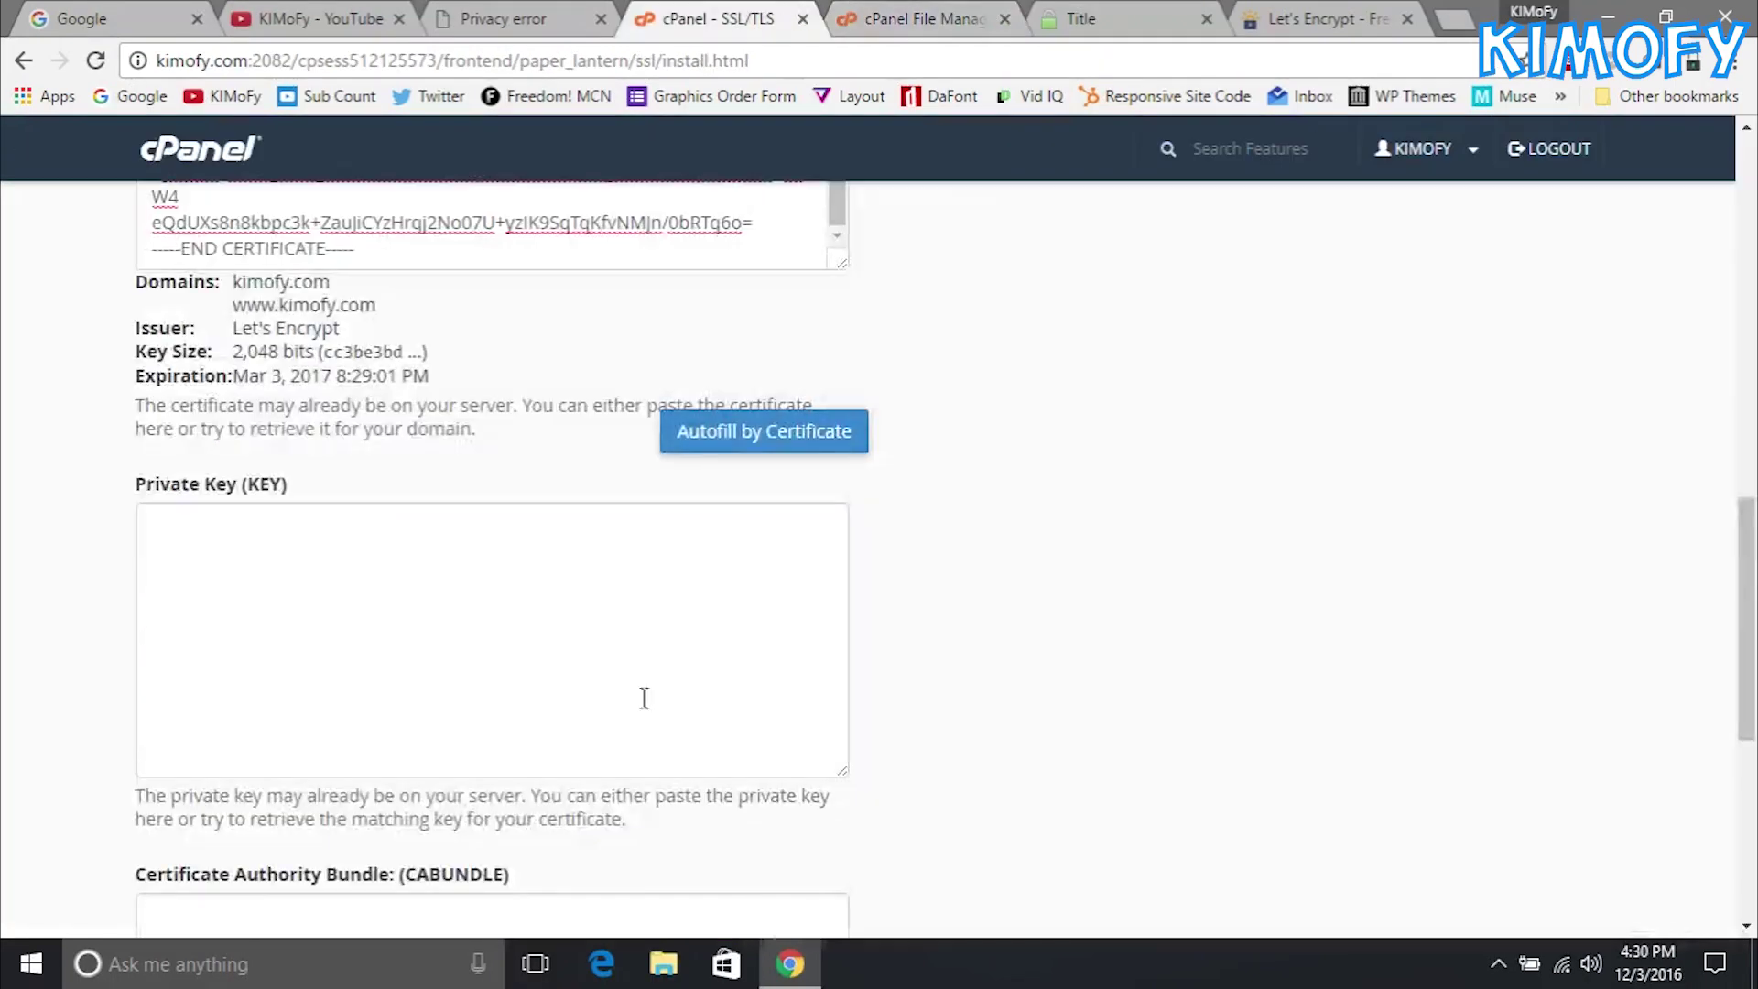
key(ctrl+v)
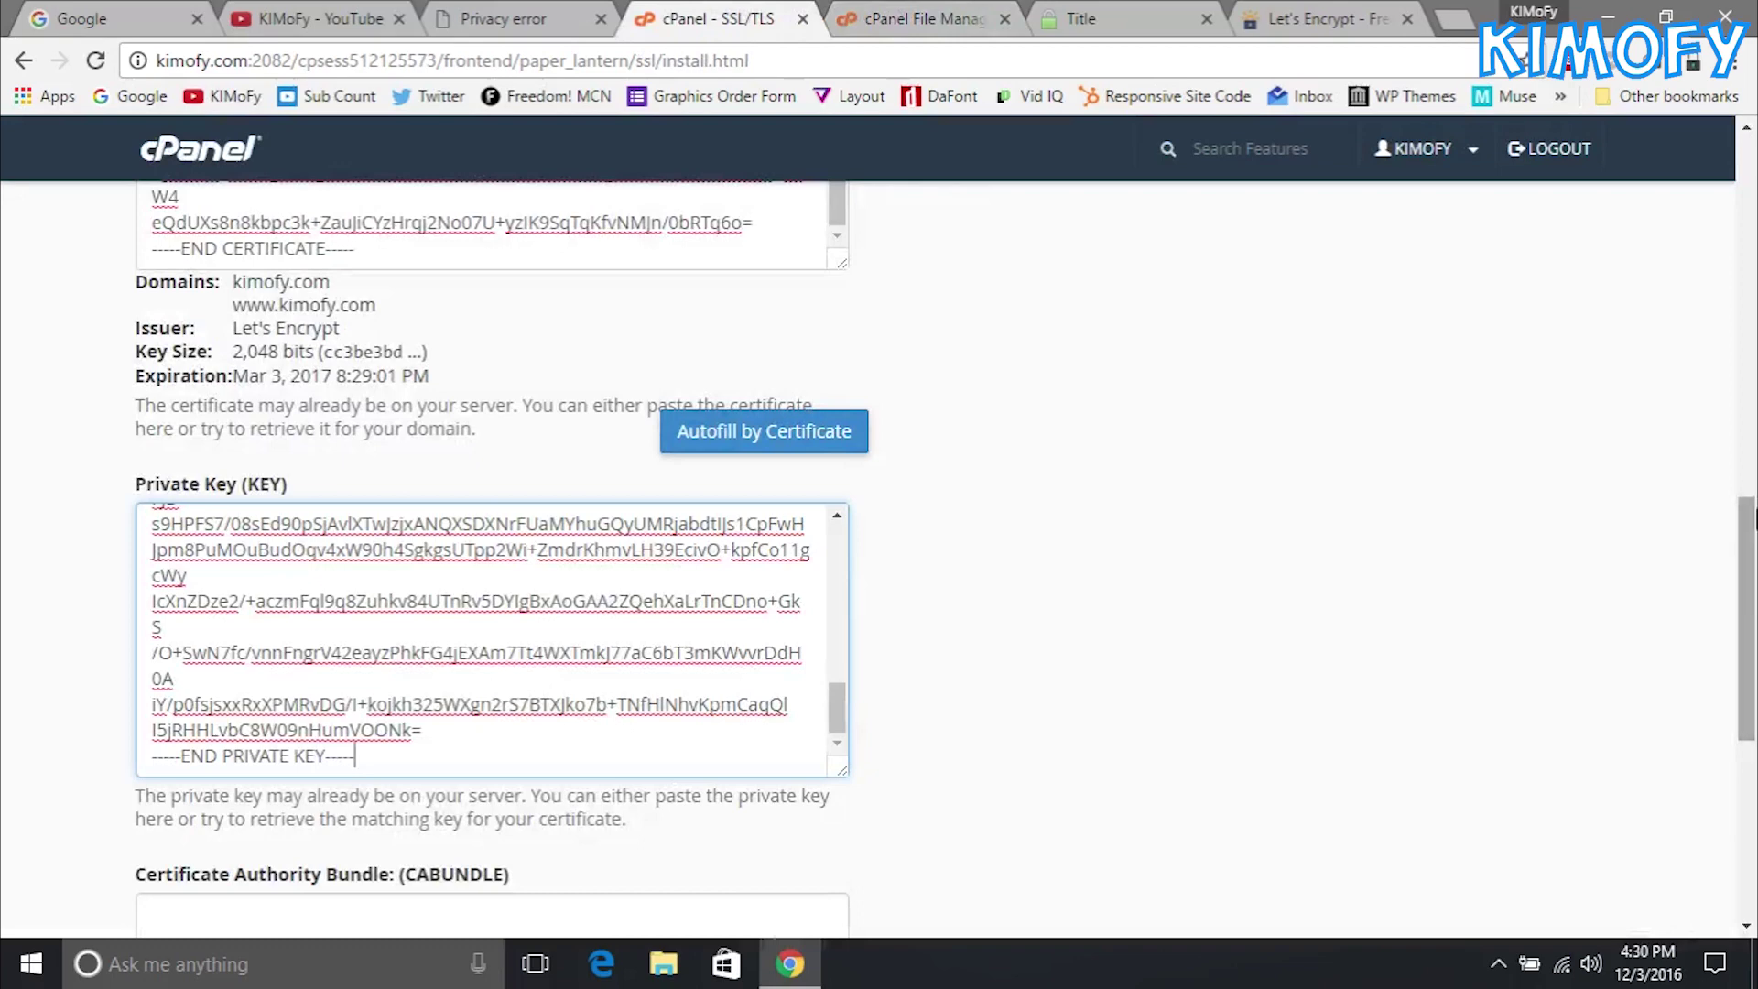
scroll(1751, 650, down, 4)
scroll(1752, 649, down, 2)
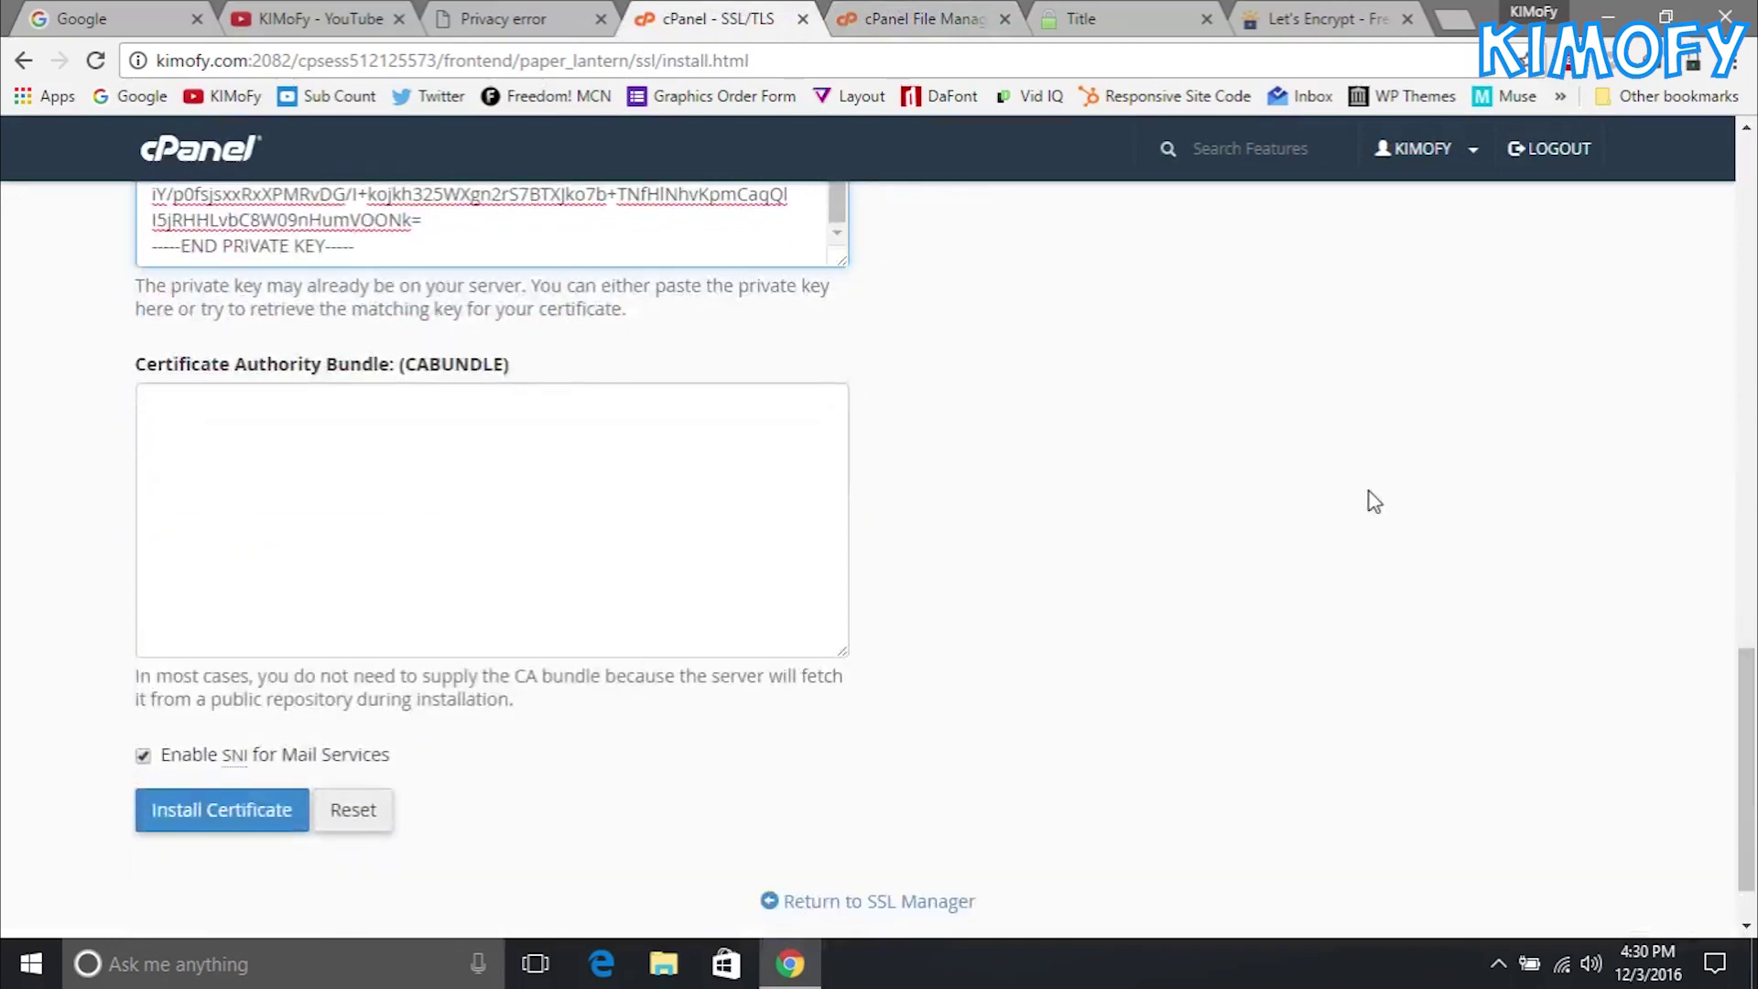
Step: Paste the SSL For Free CA bundle into the CABUNDLE field and install the certificate
click(1088, 14)
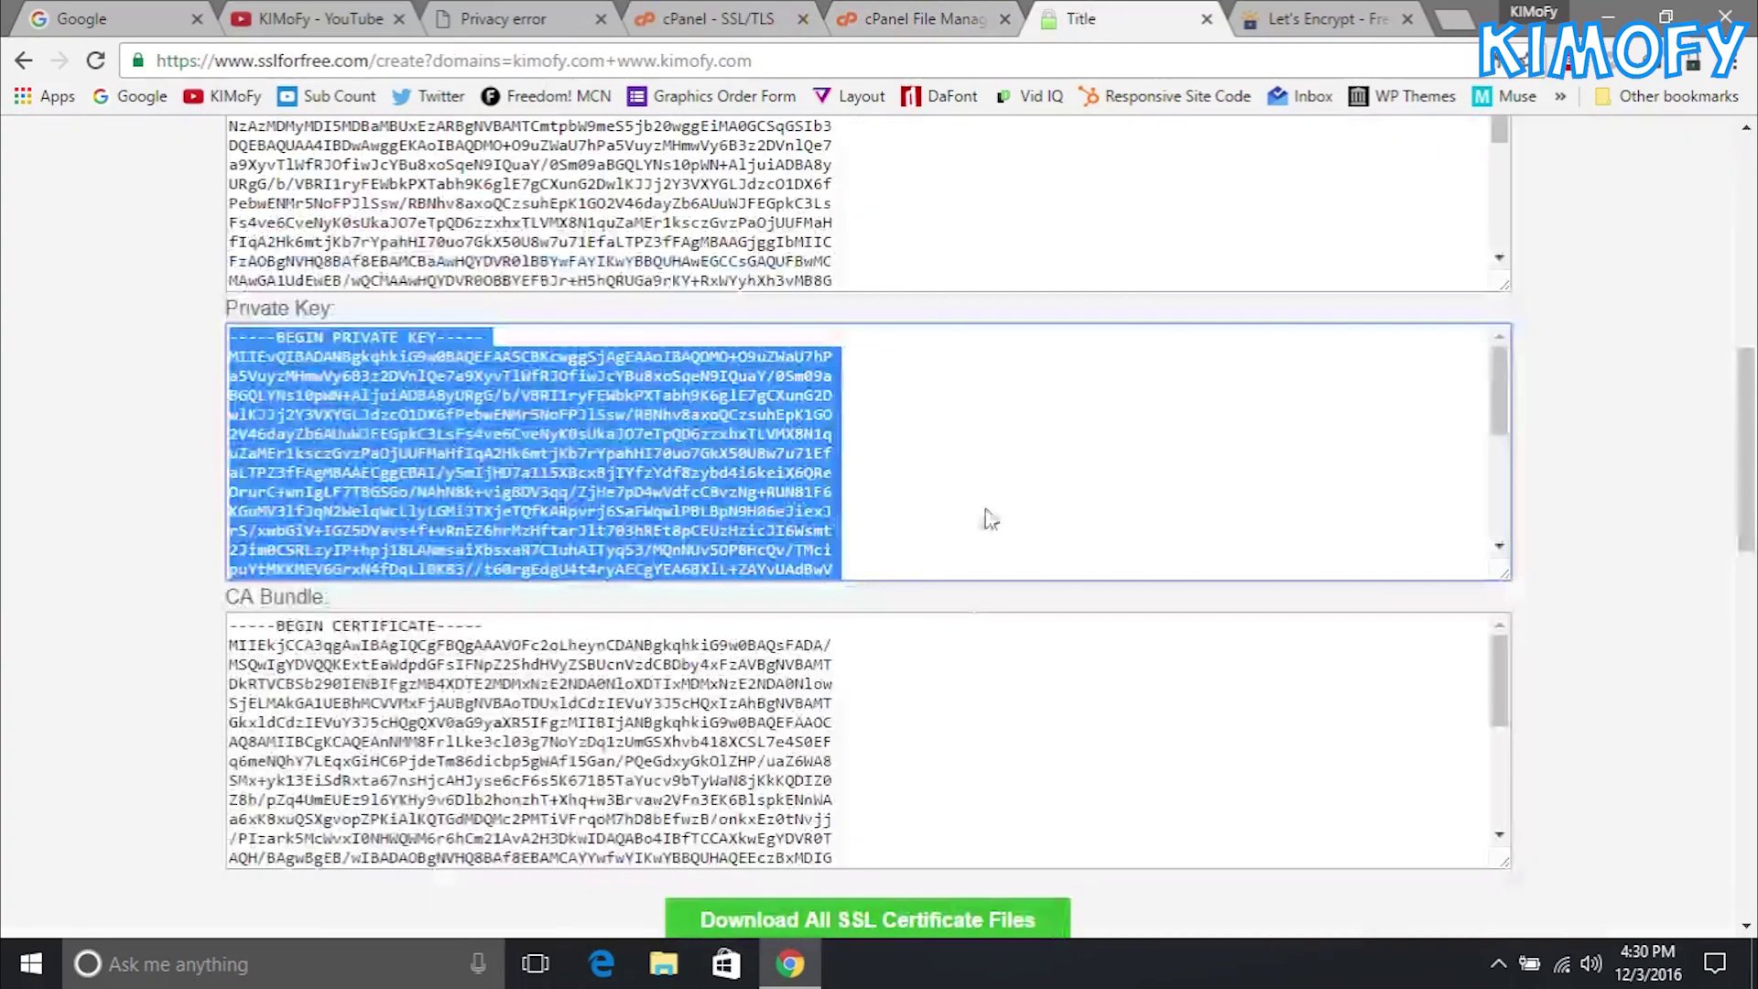
click(953, 732)
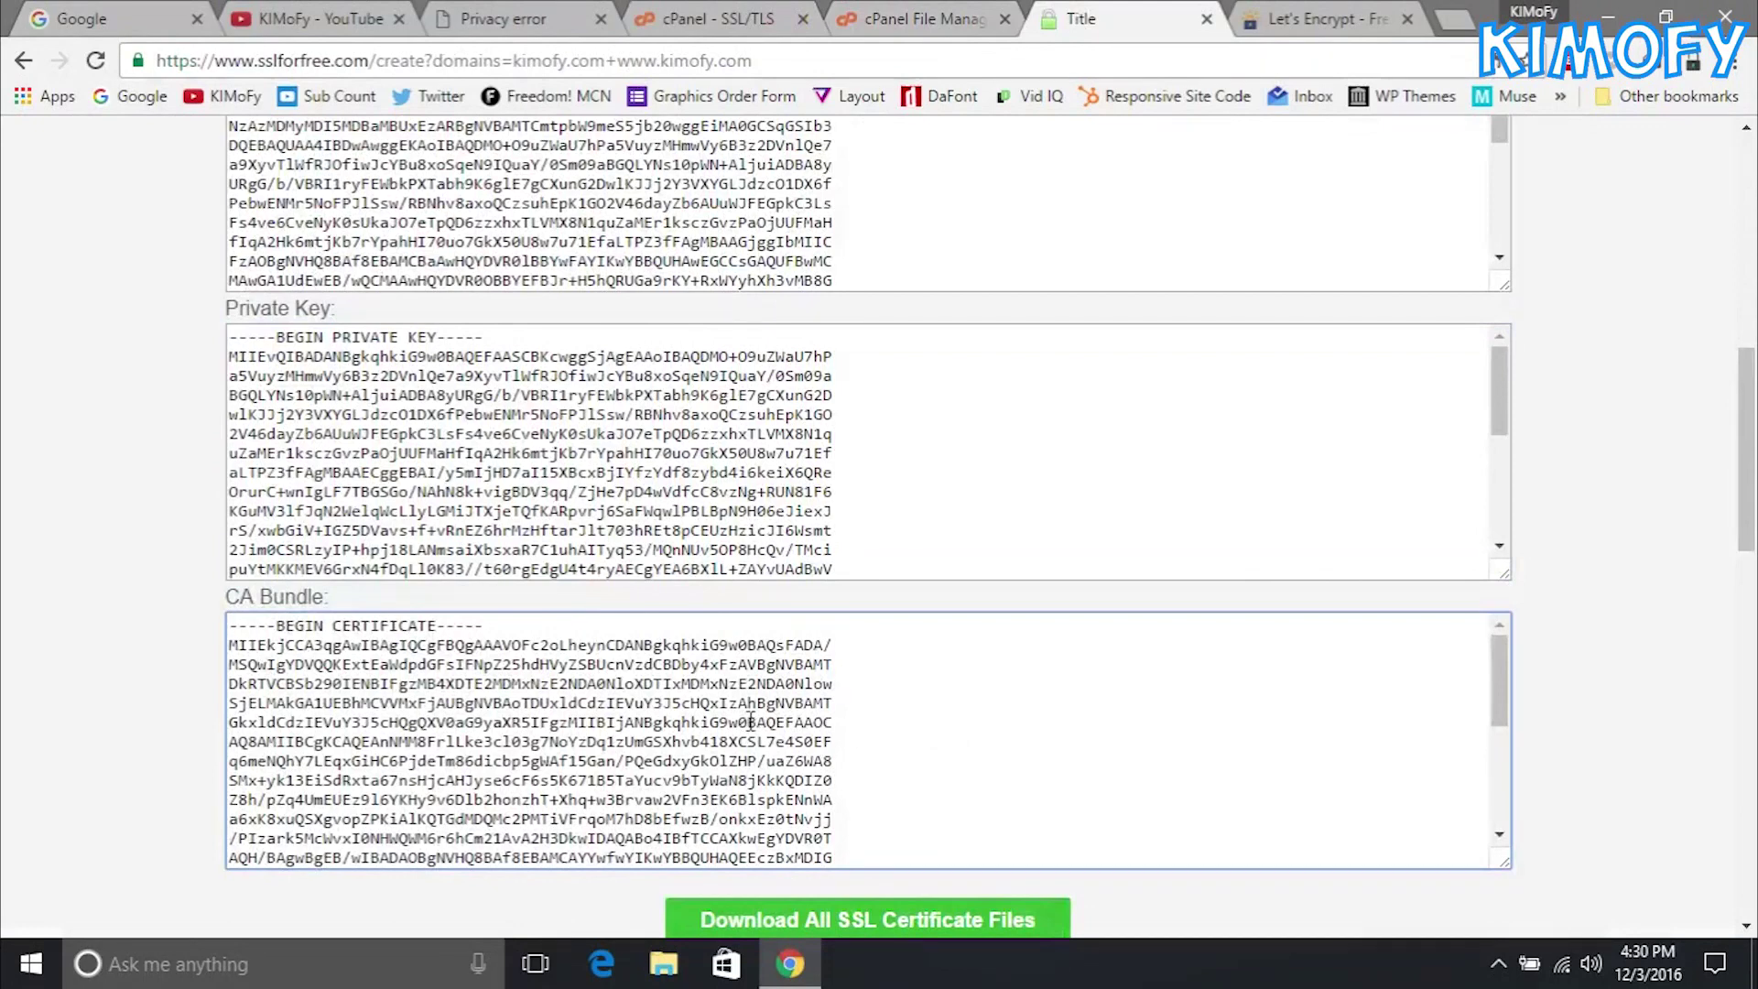
key(ctrl+a)
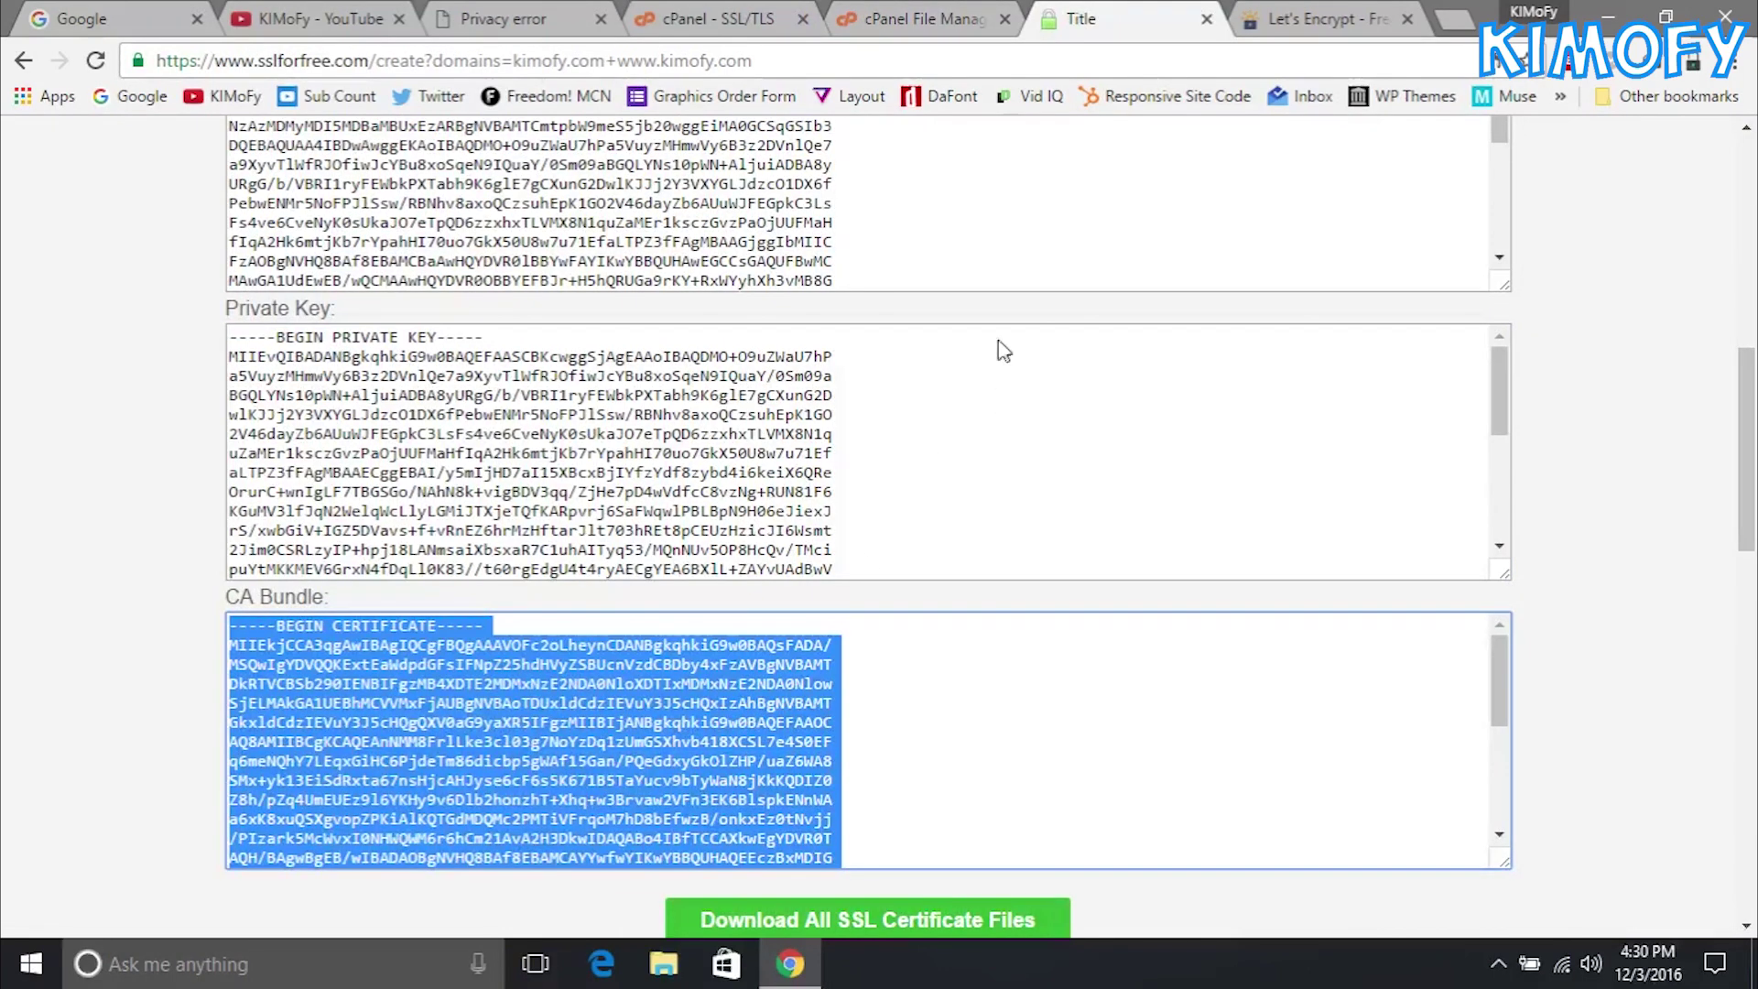
click(958, 16)
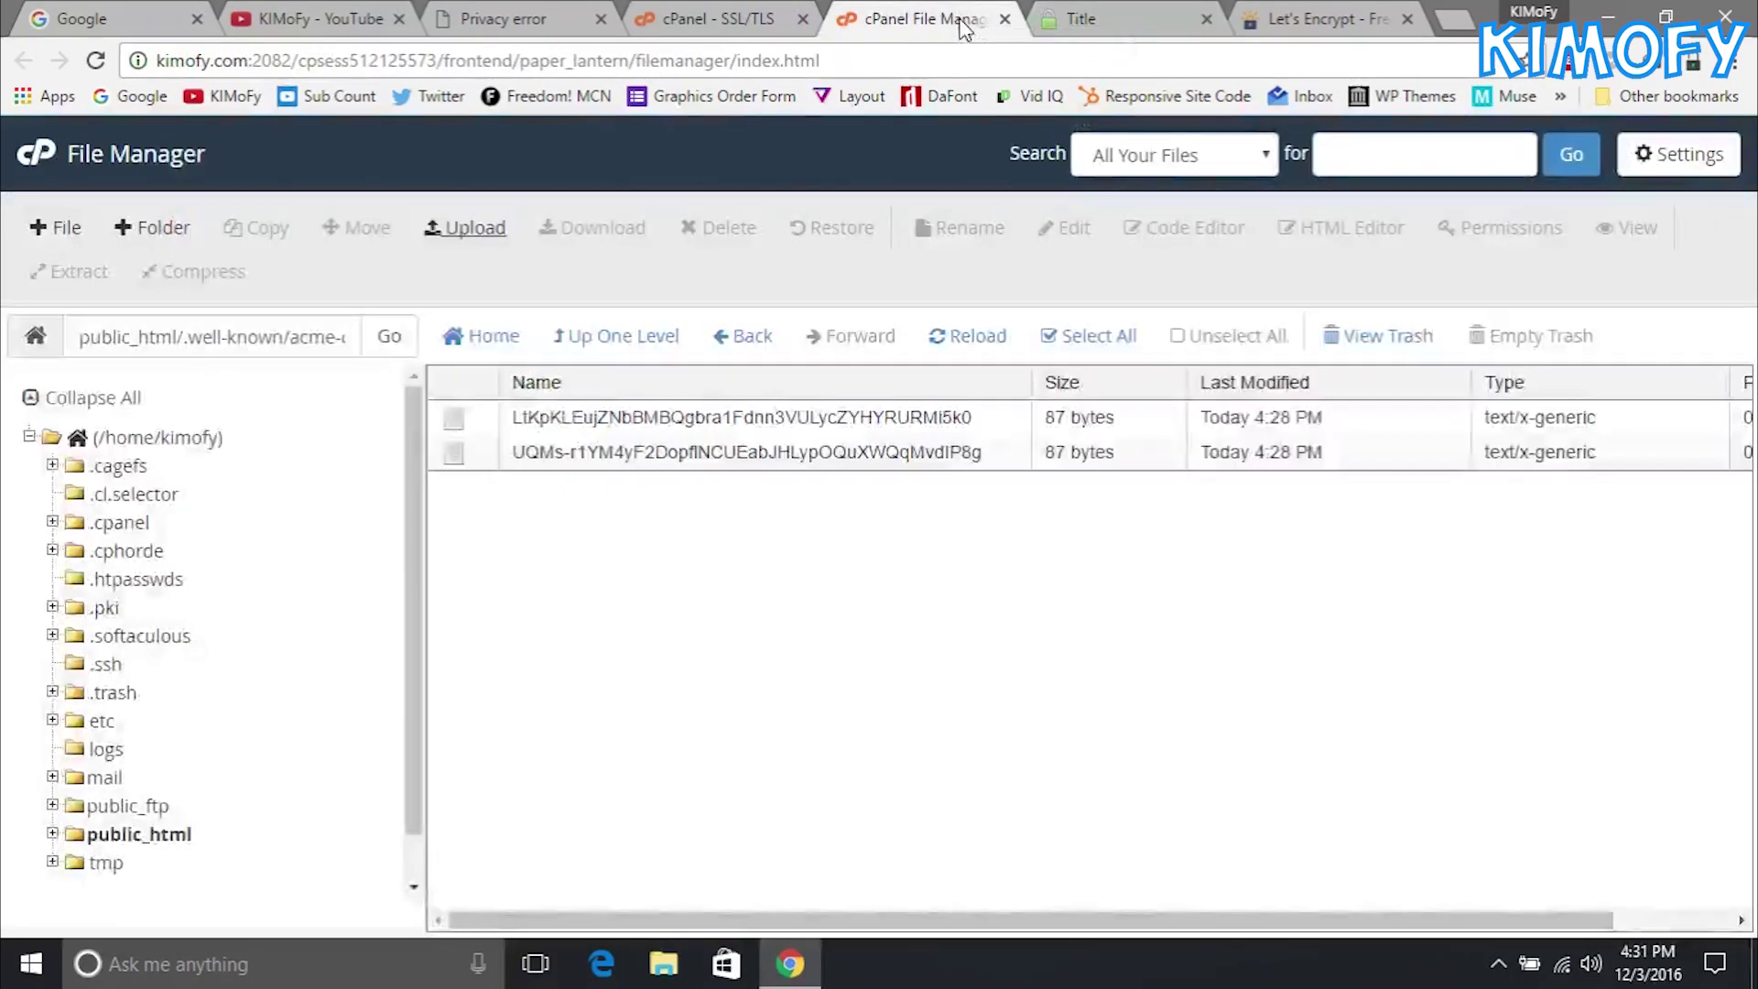
click(780, 17)
click(538, 647)
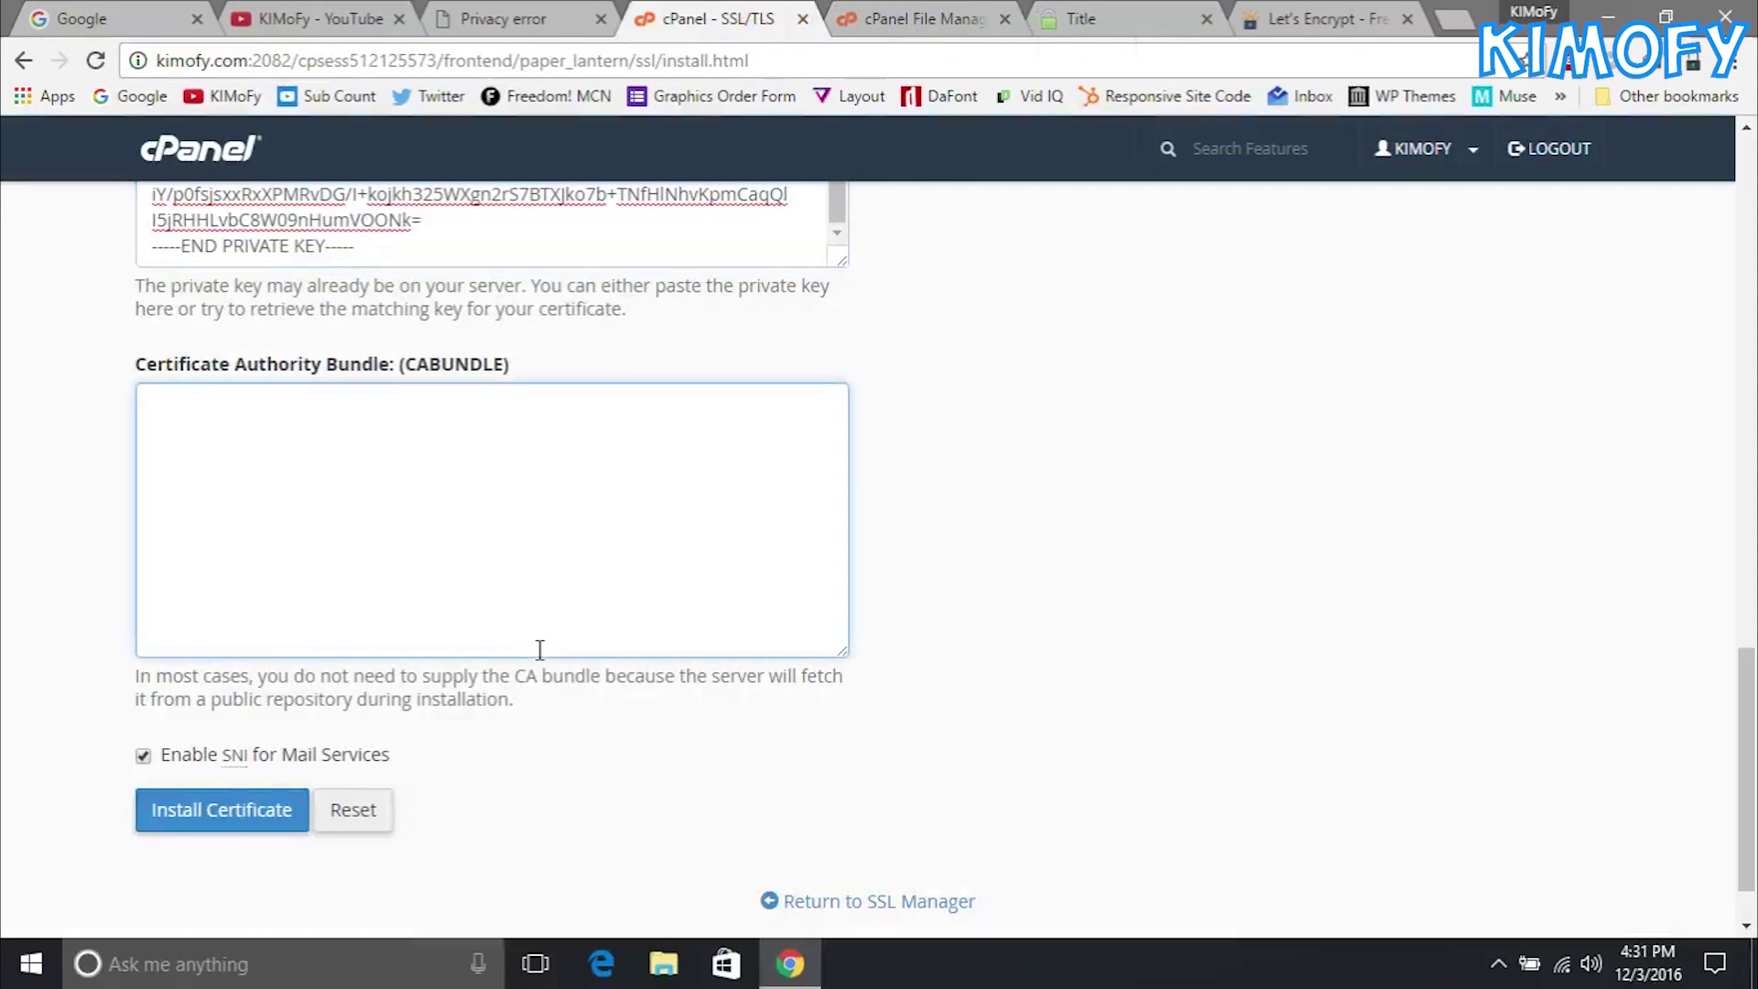
key(ctrl+v)
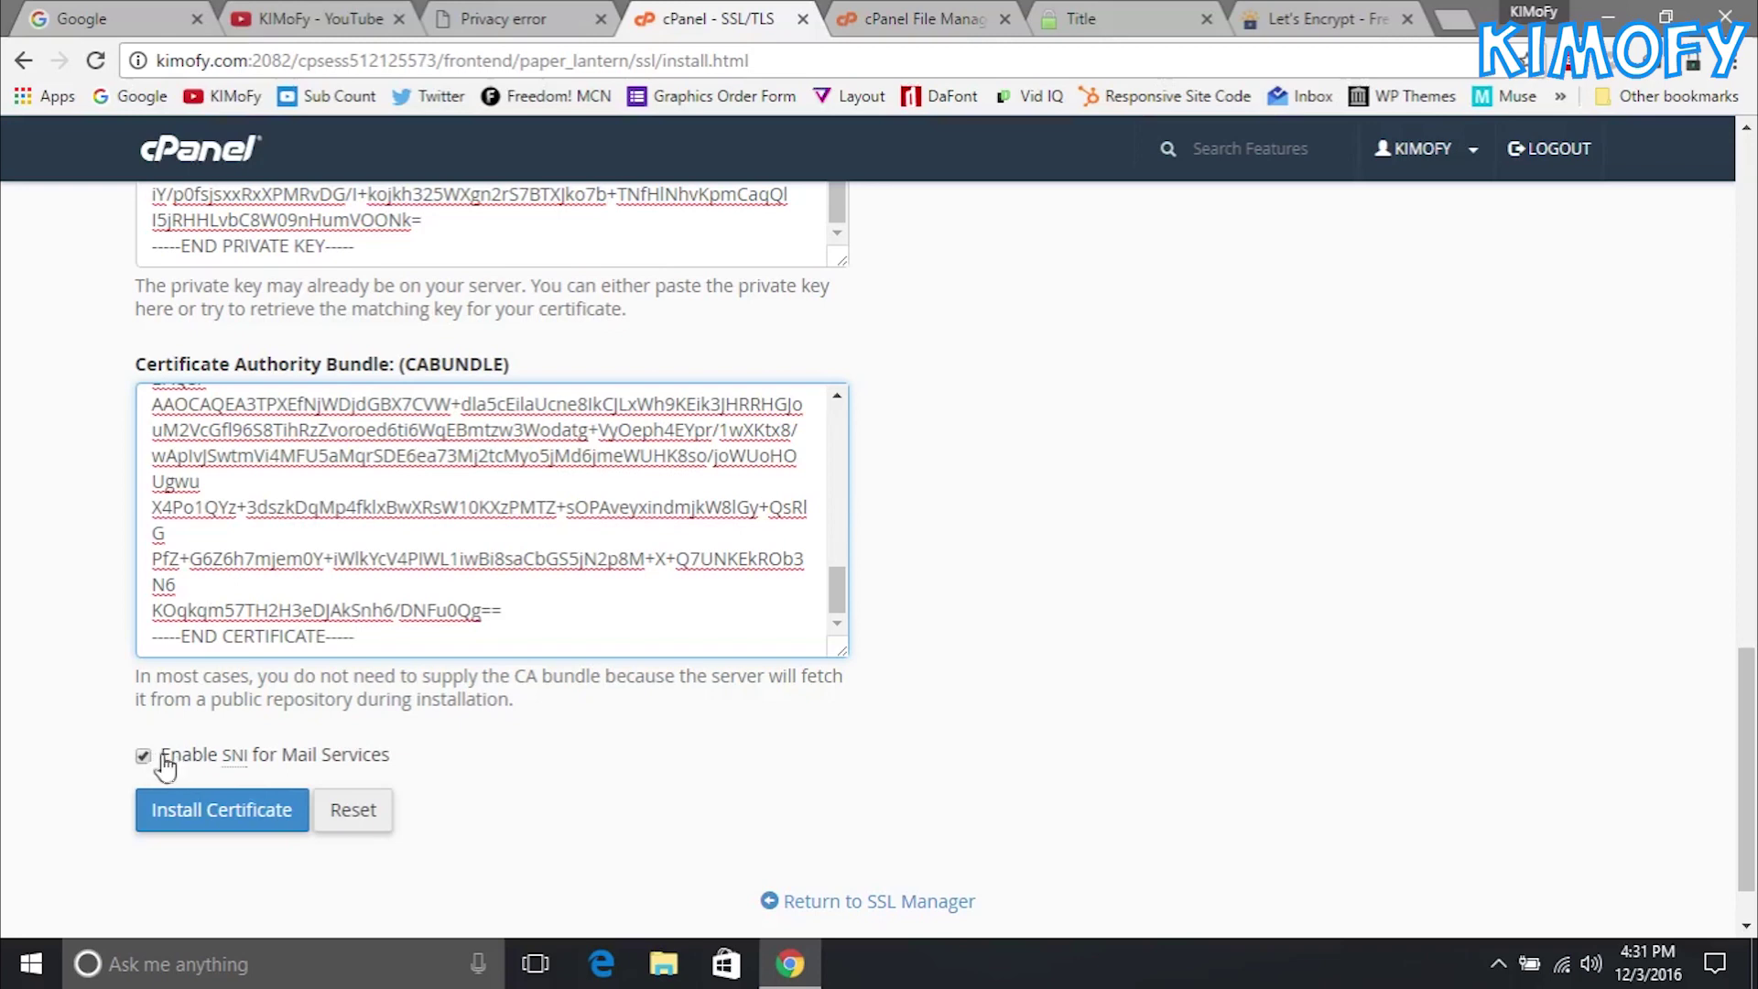
click(180, 812)
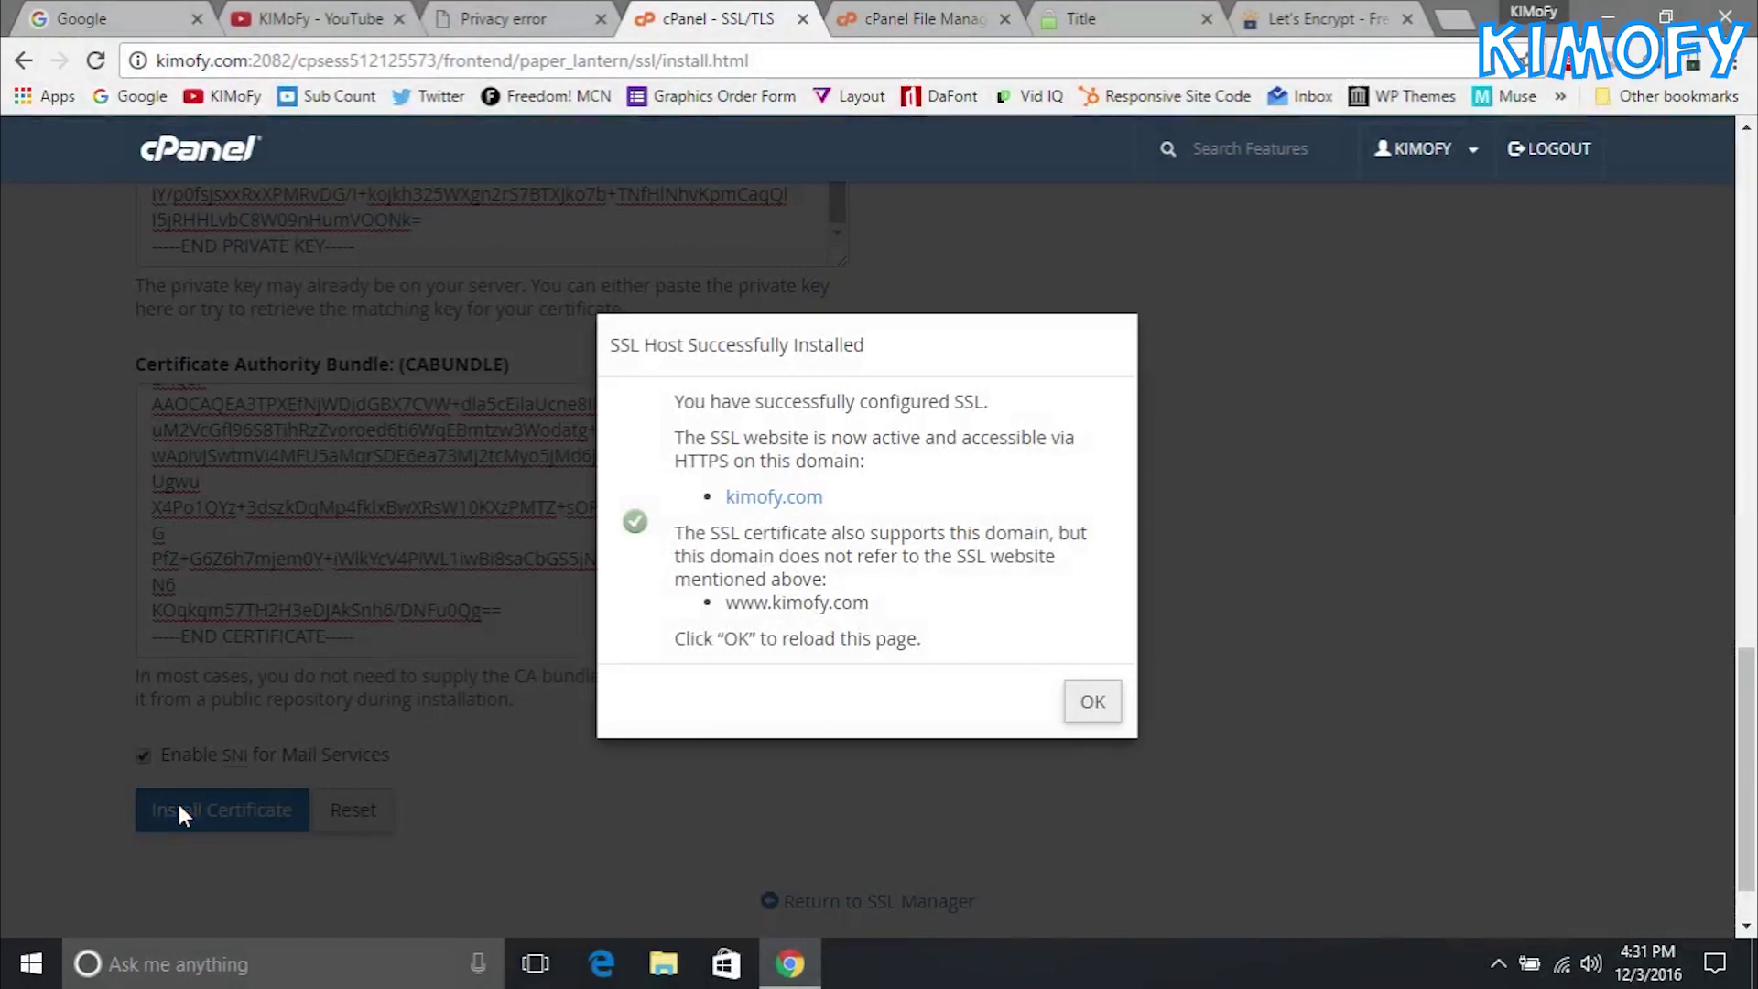
Step: Acknowledge the successful installation and return to the kimofy.com privacy-error tab
click(1079, 696)
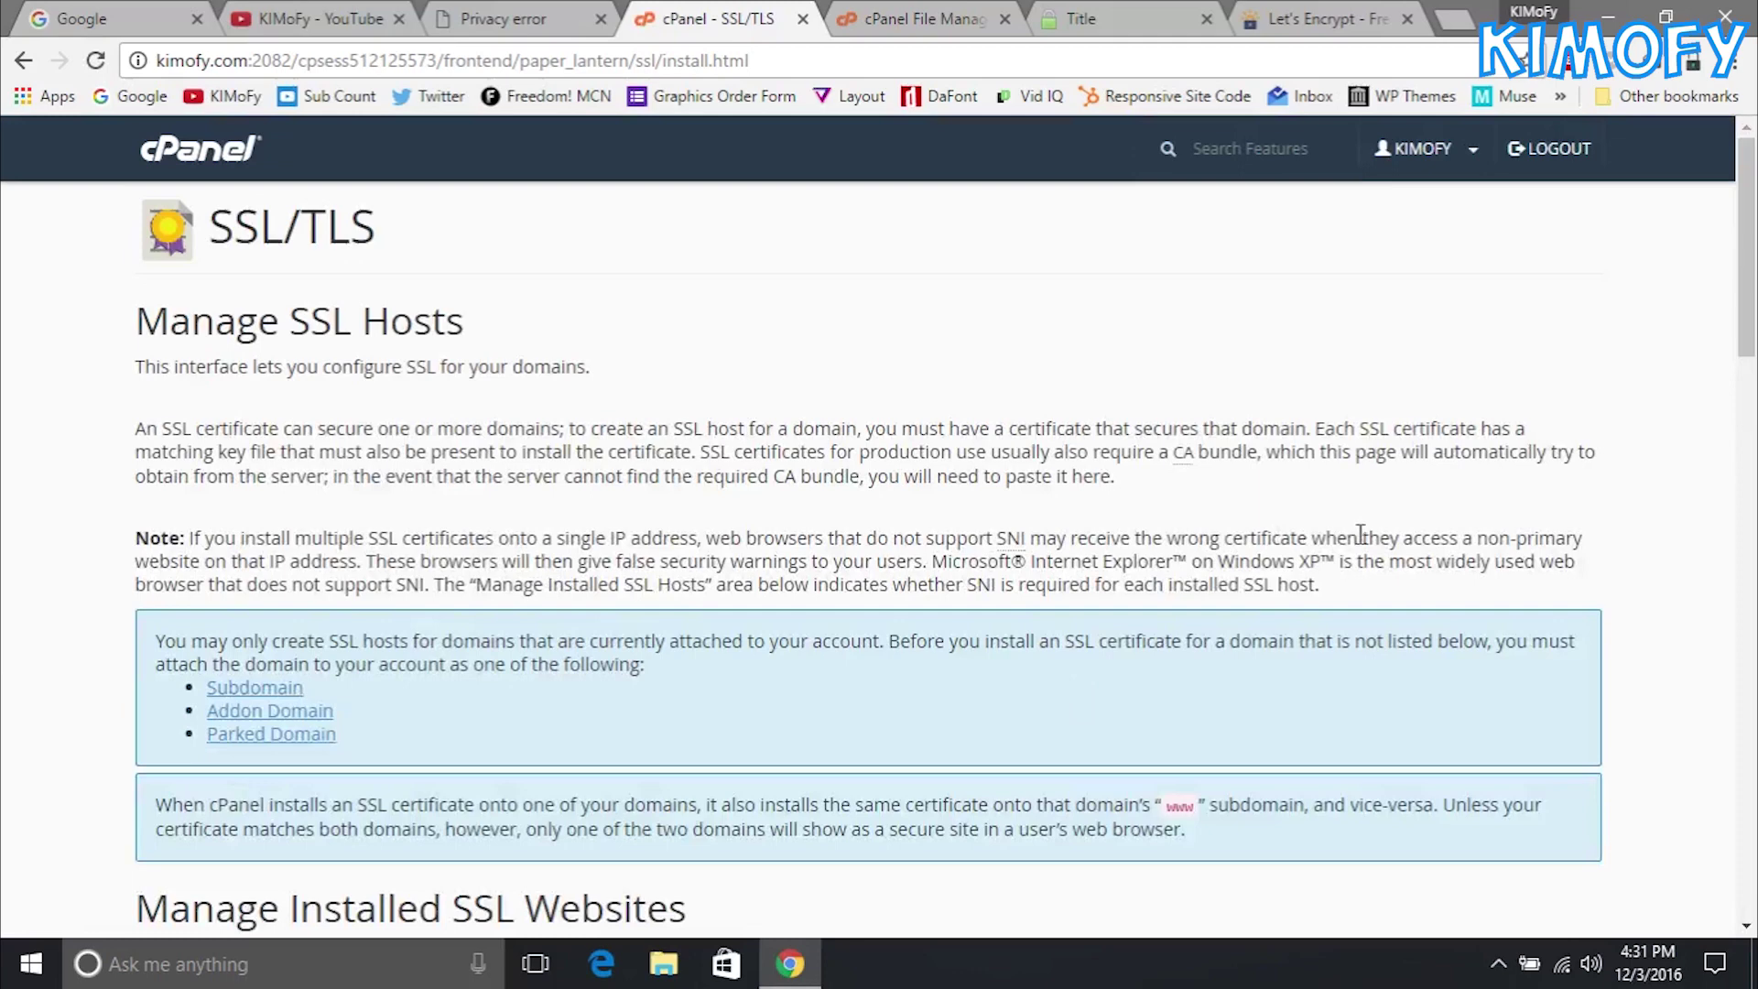
click(509, 16)
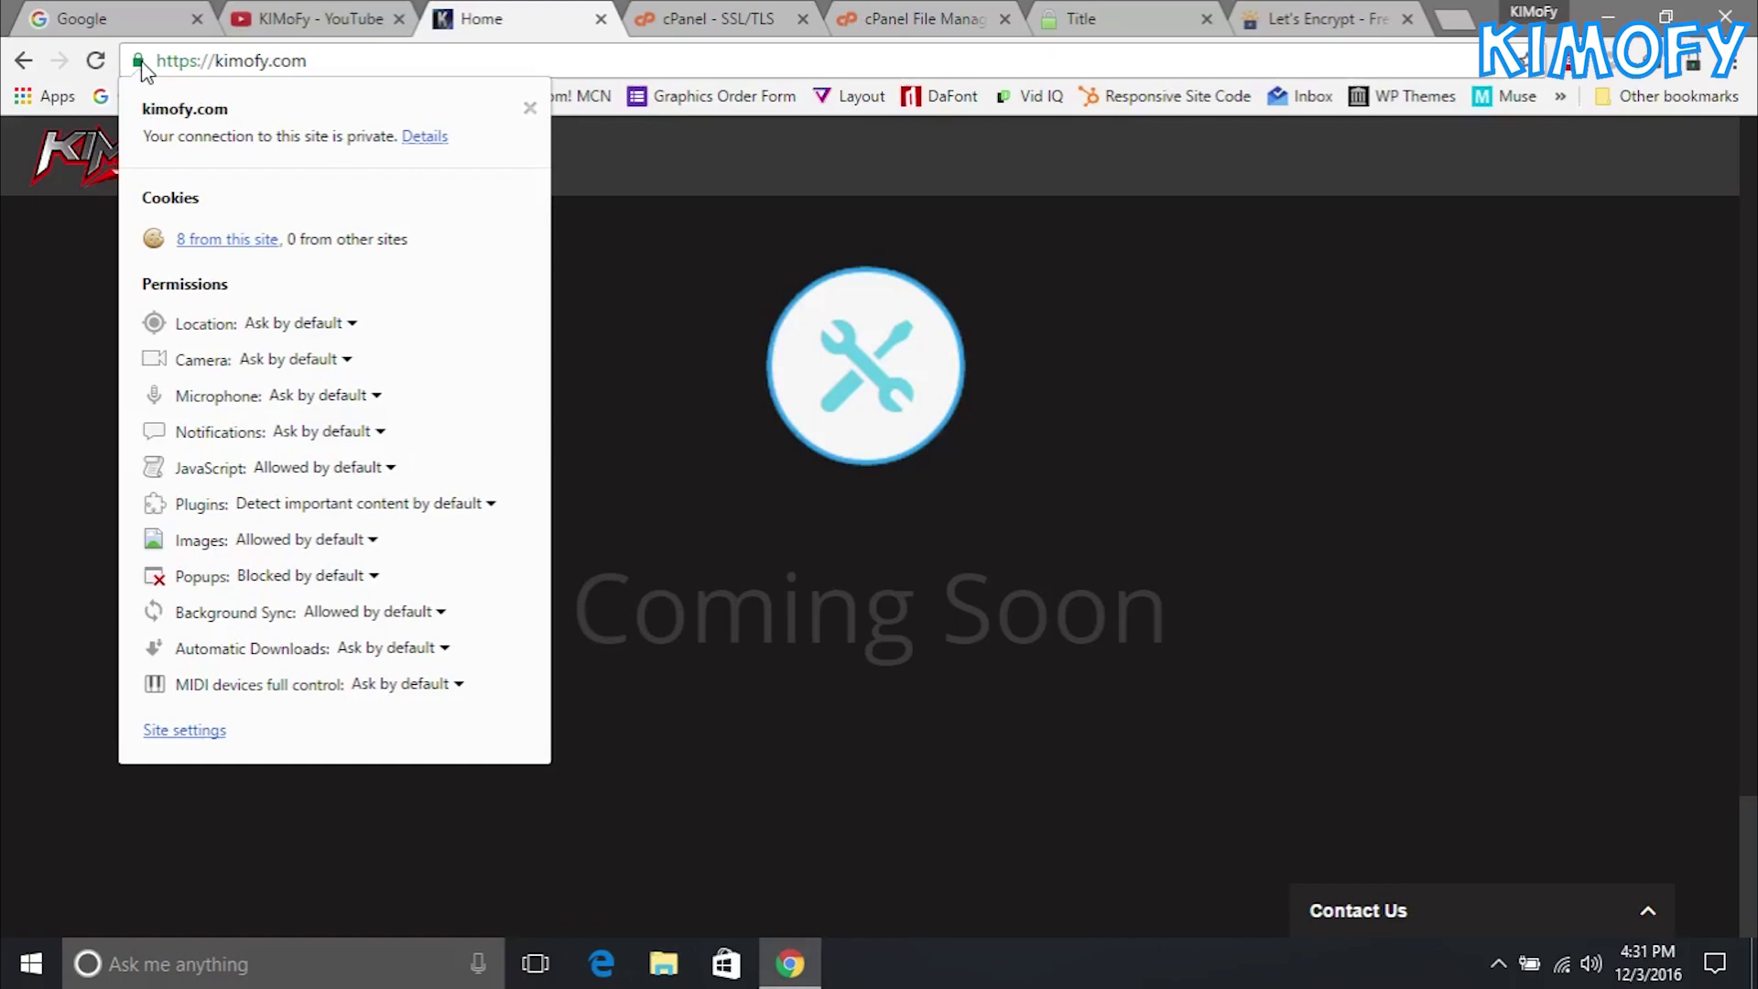
Step: Dismiss kimofy.com's security details and go back to cPanel's File Manager
click(145, 64)
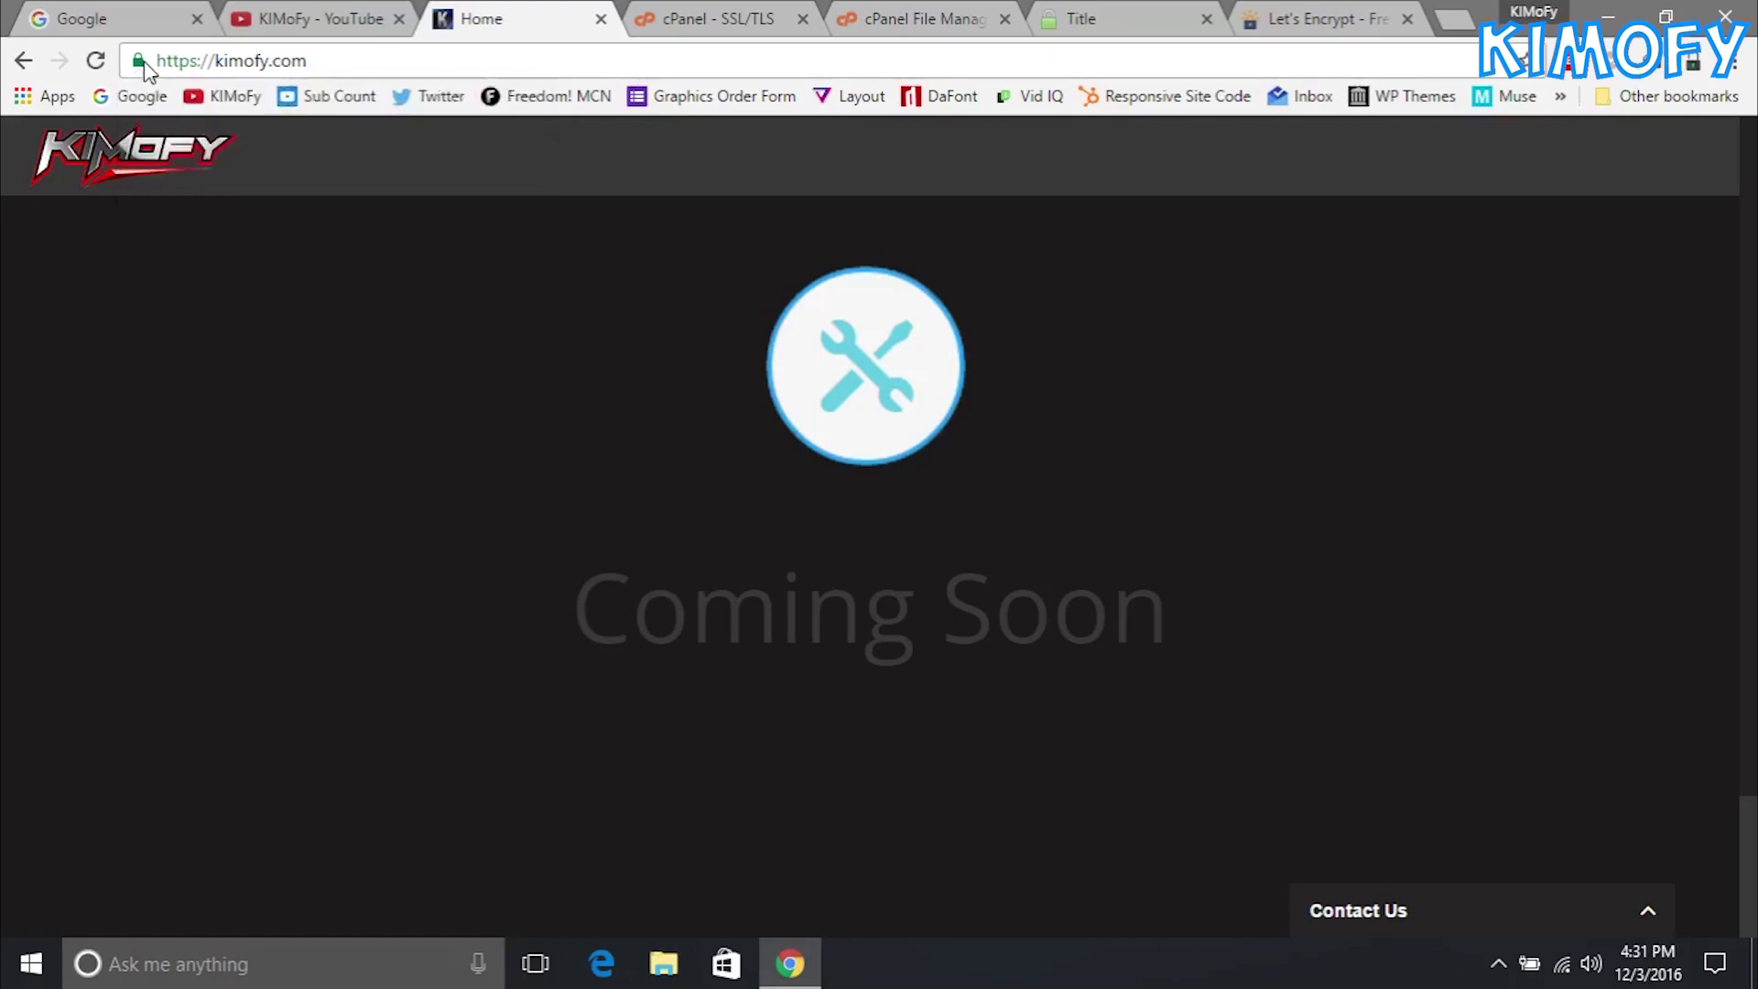
click(805, 12)
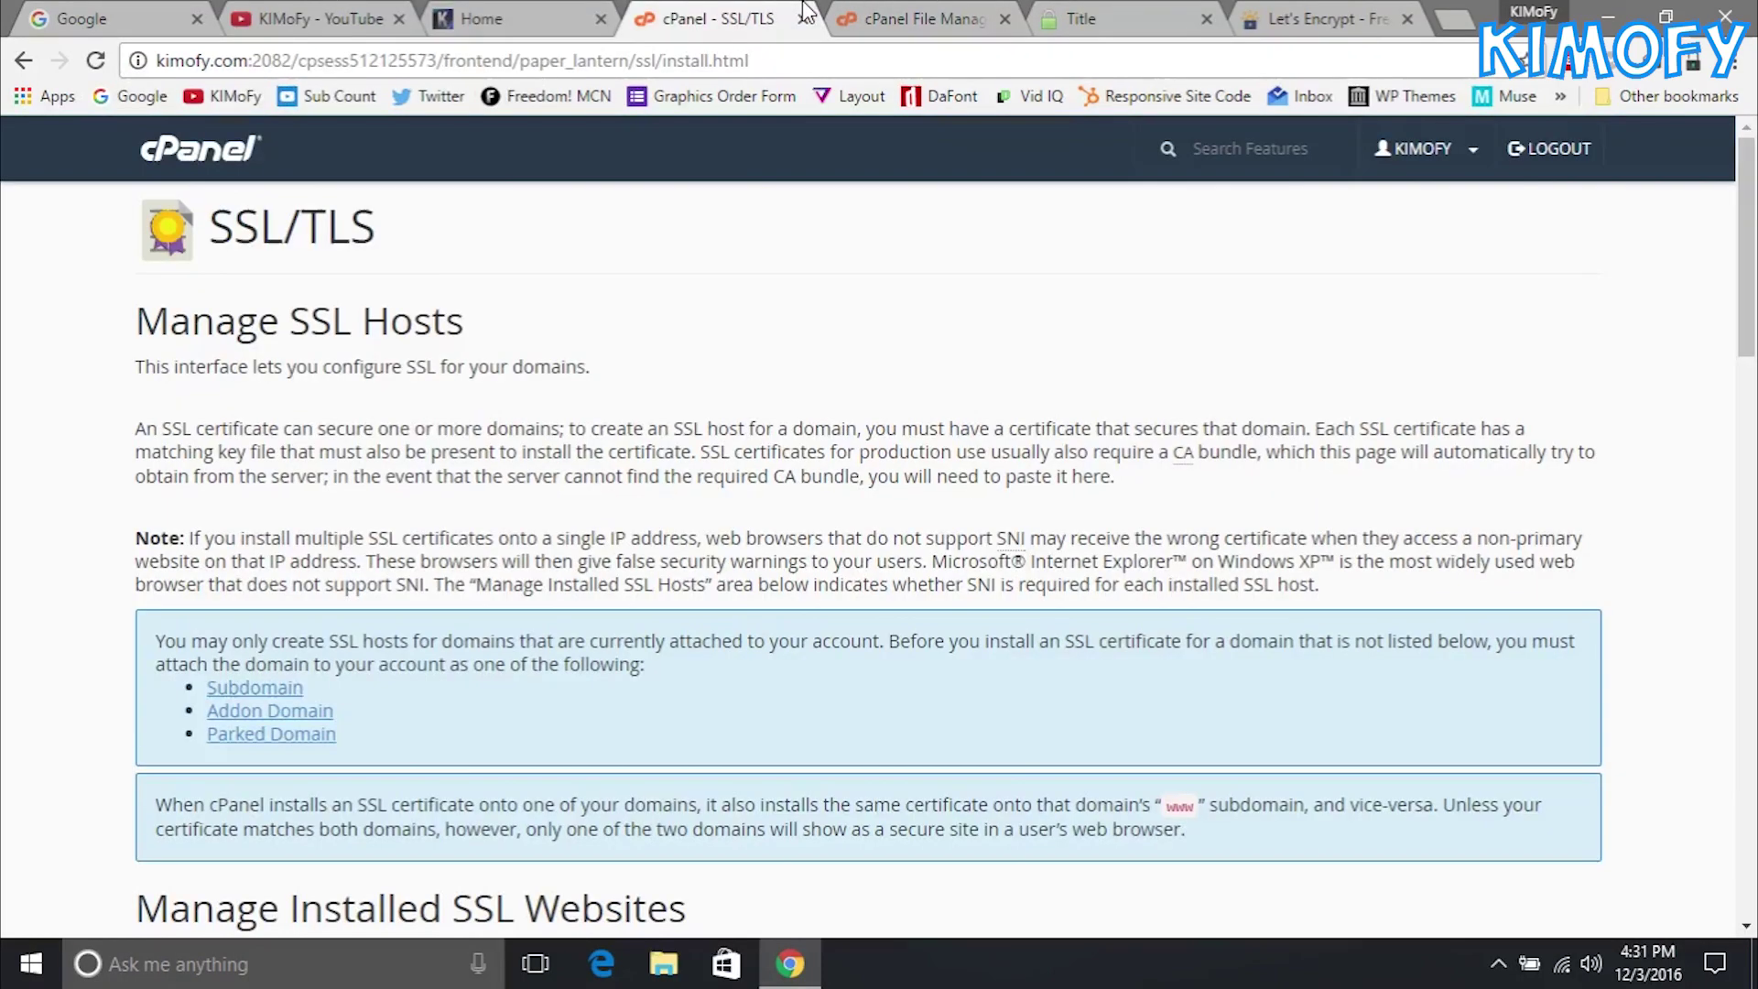
click(893, 13)
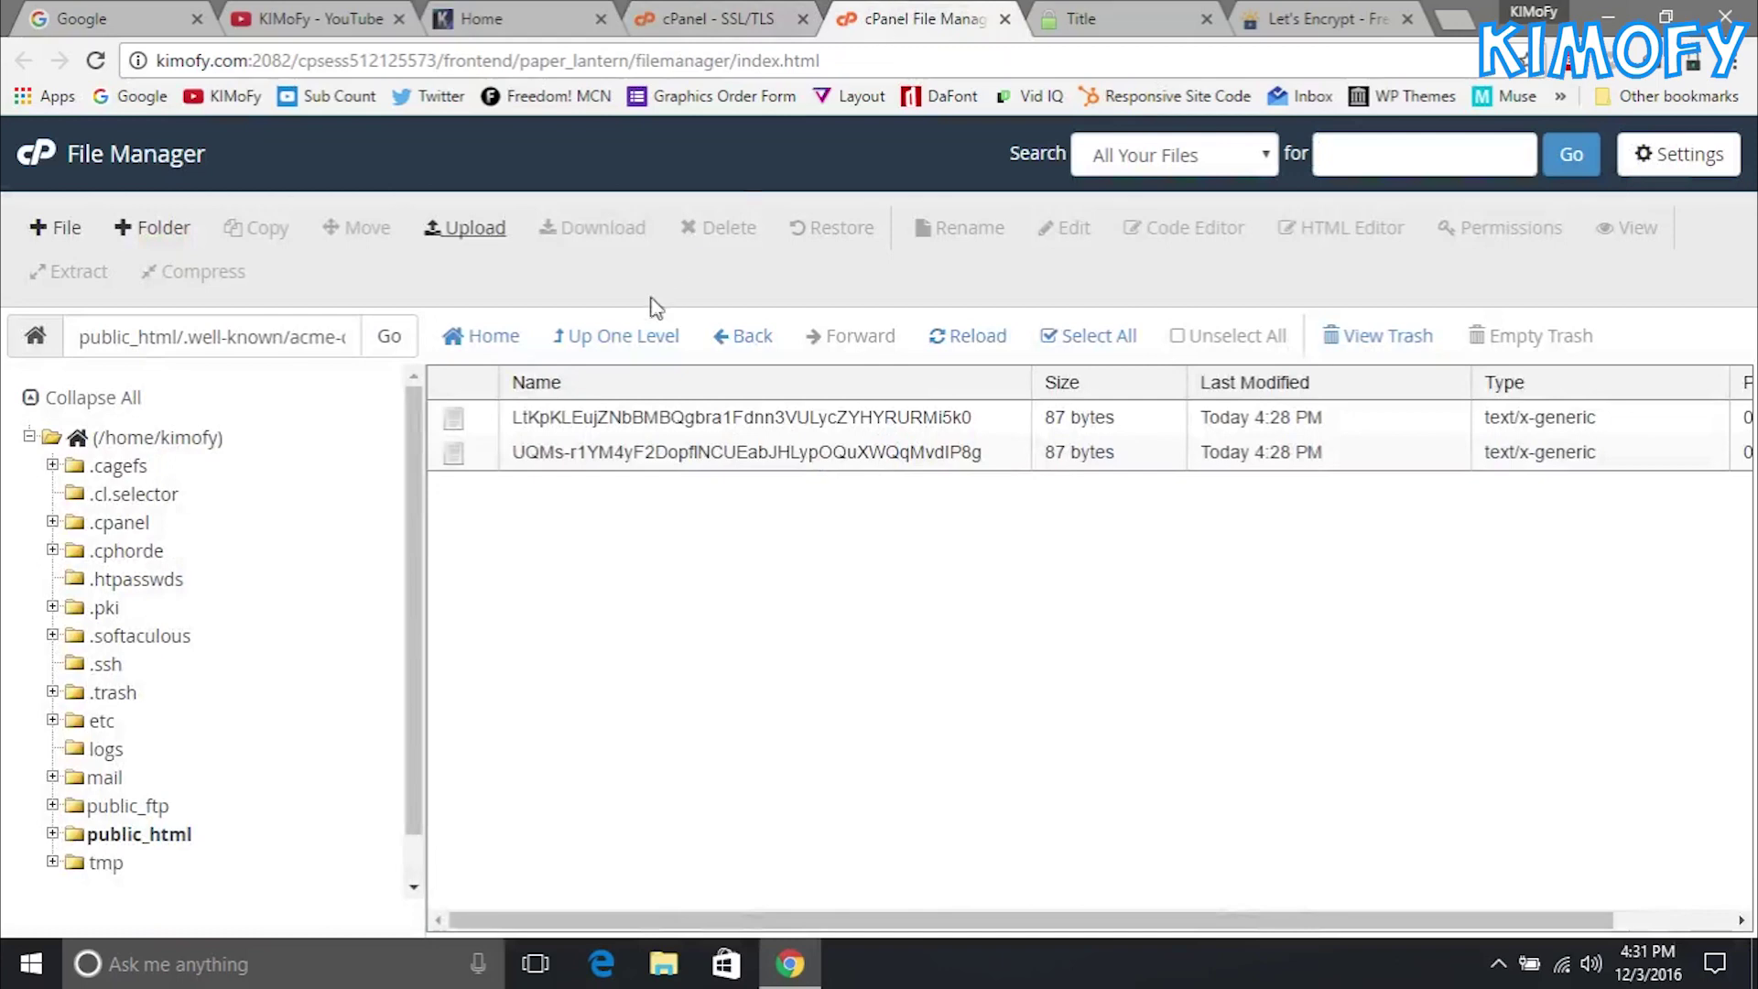
Step: Go up to public_html and create an empty .htaccess file there
click(653, 348)
click(652, 348)
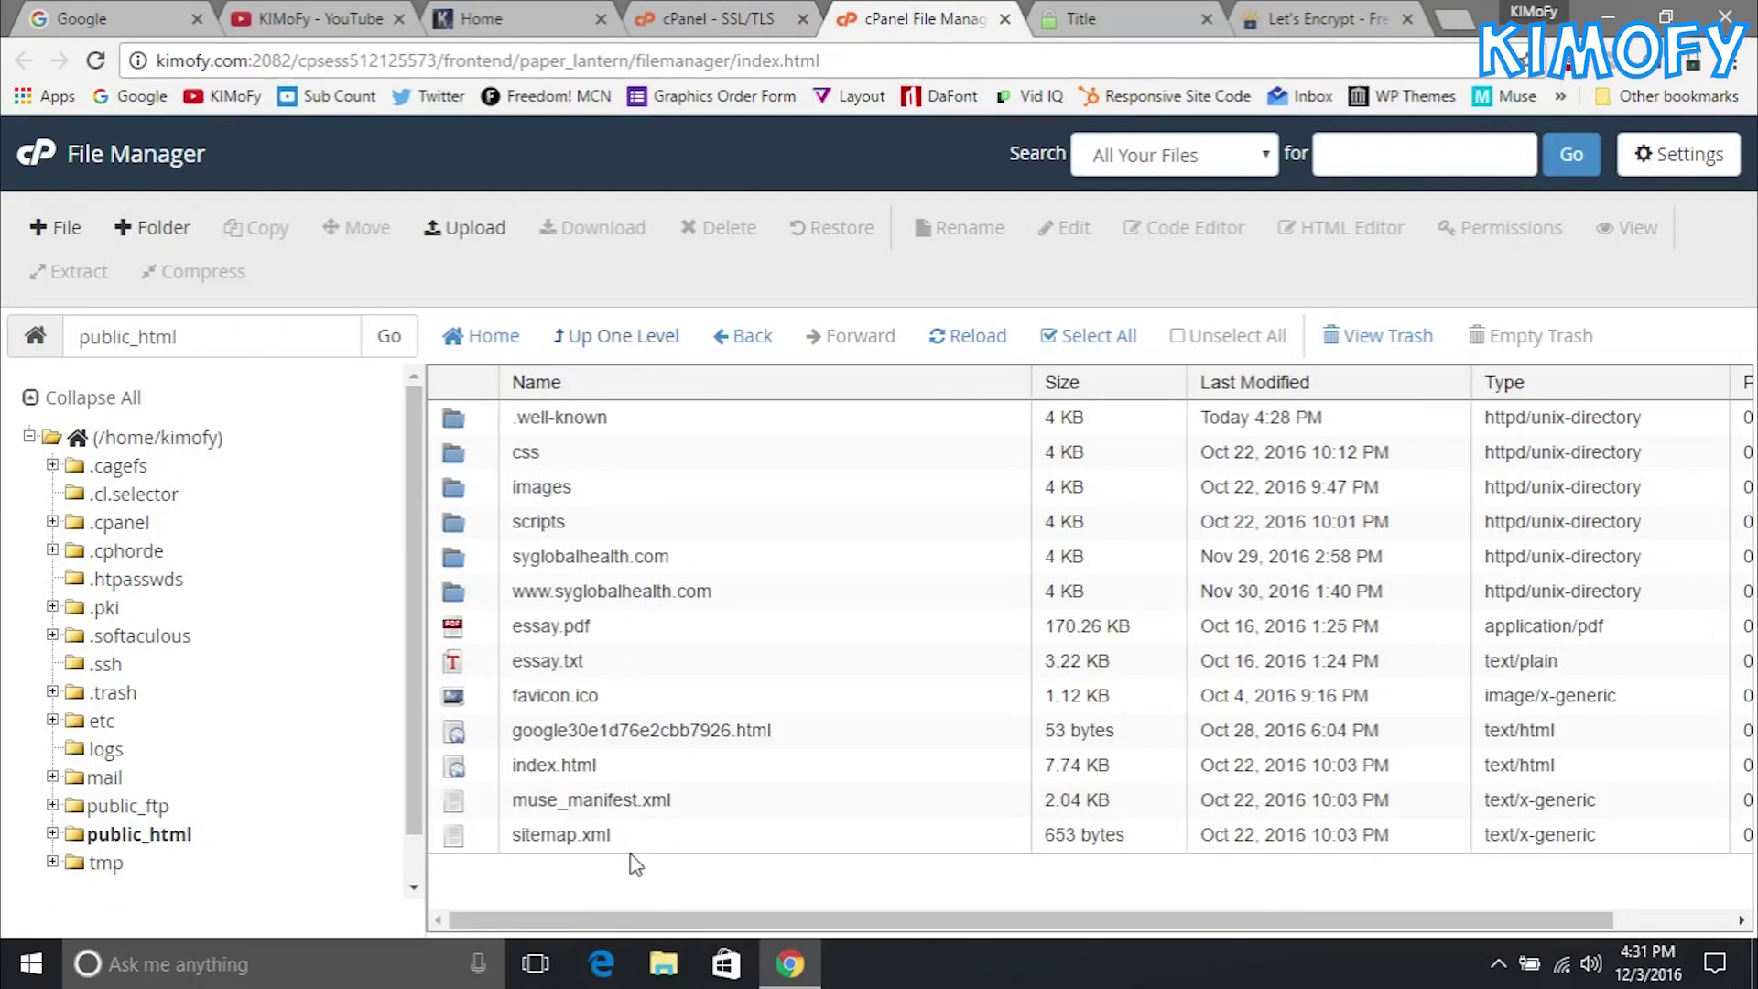
drag(627, 861, 653, 895)
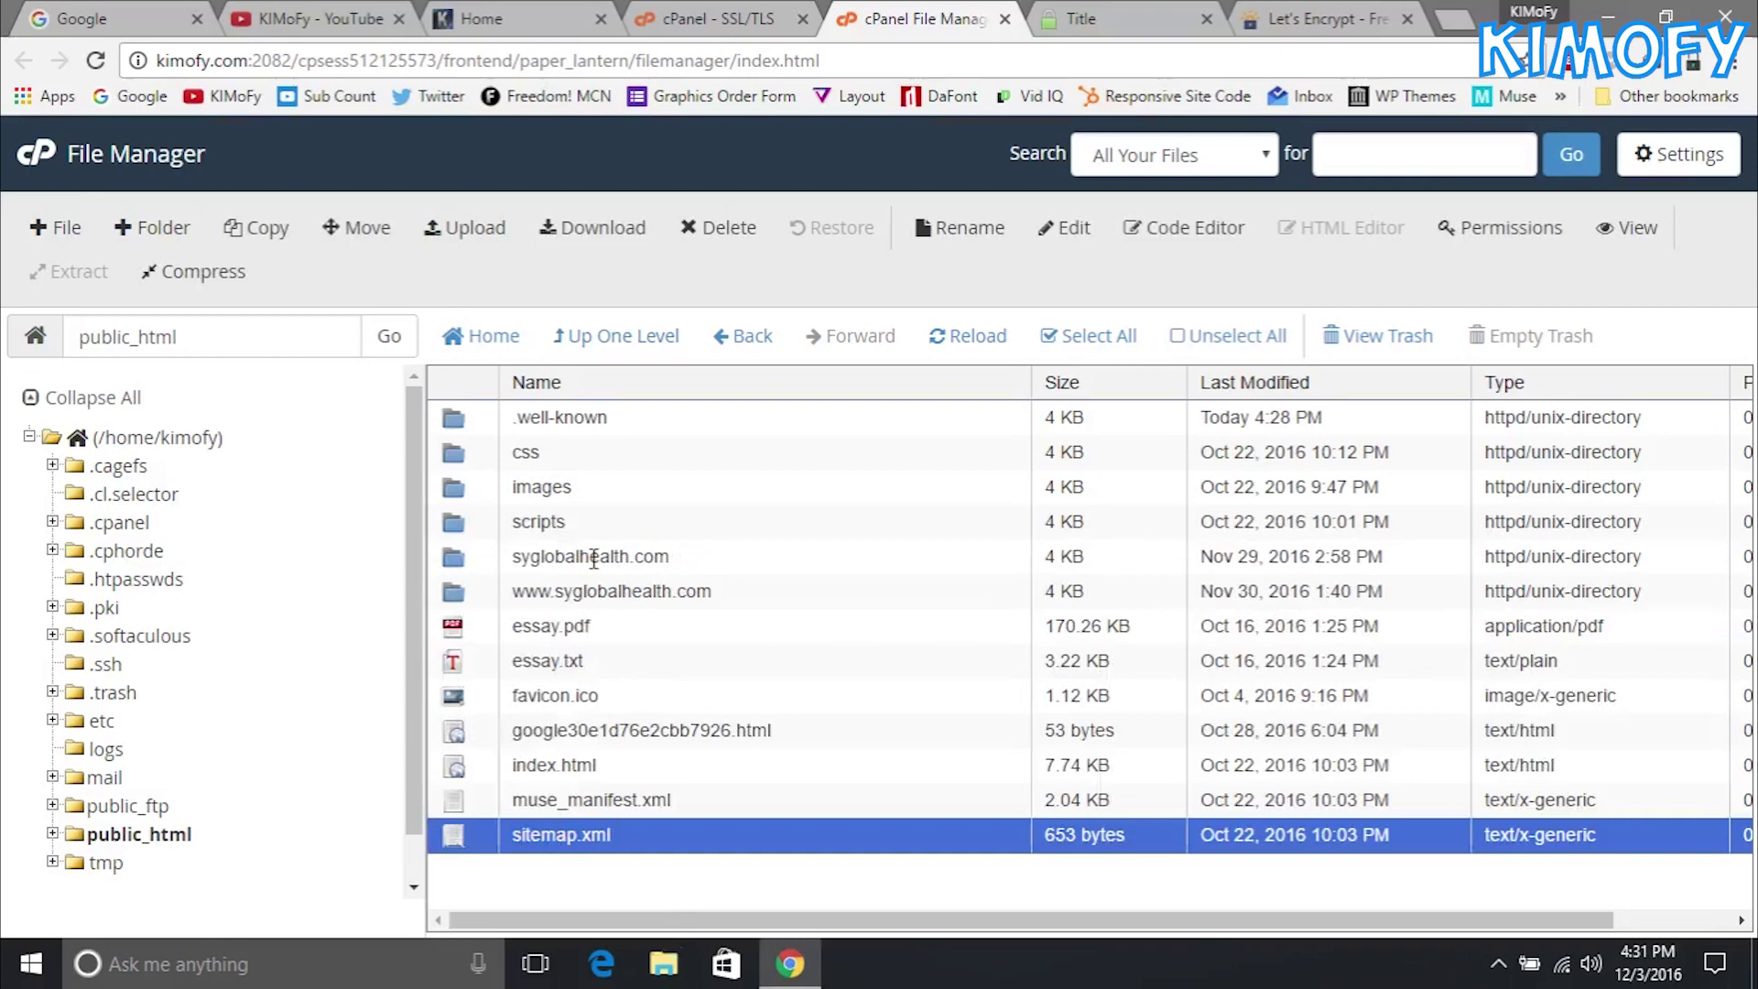
click(41, 227)
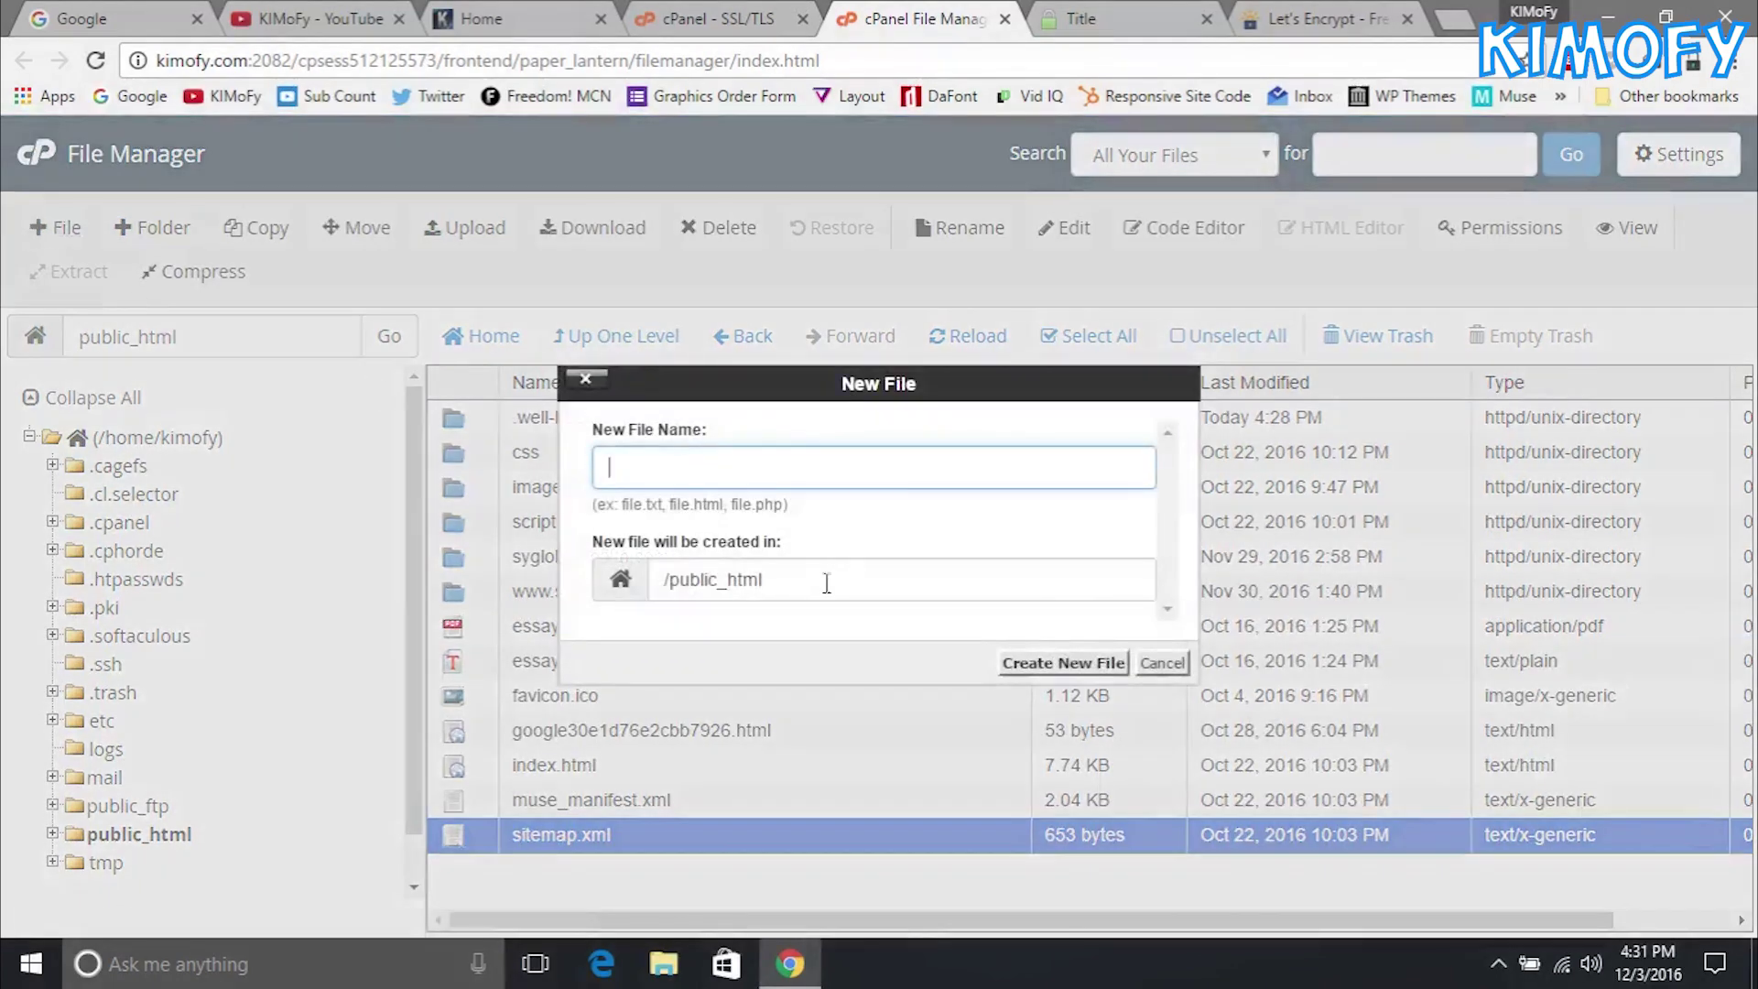
click(776, 461)
text(.htaccess)
click(1101, 664)
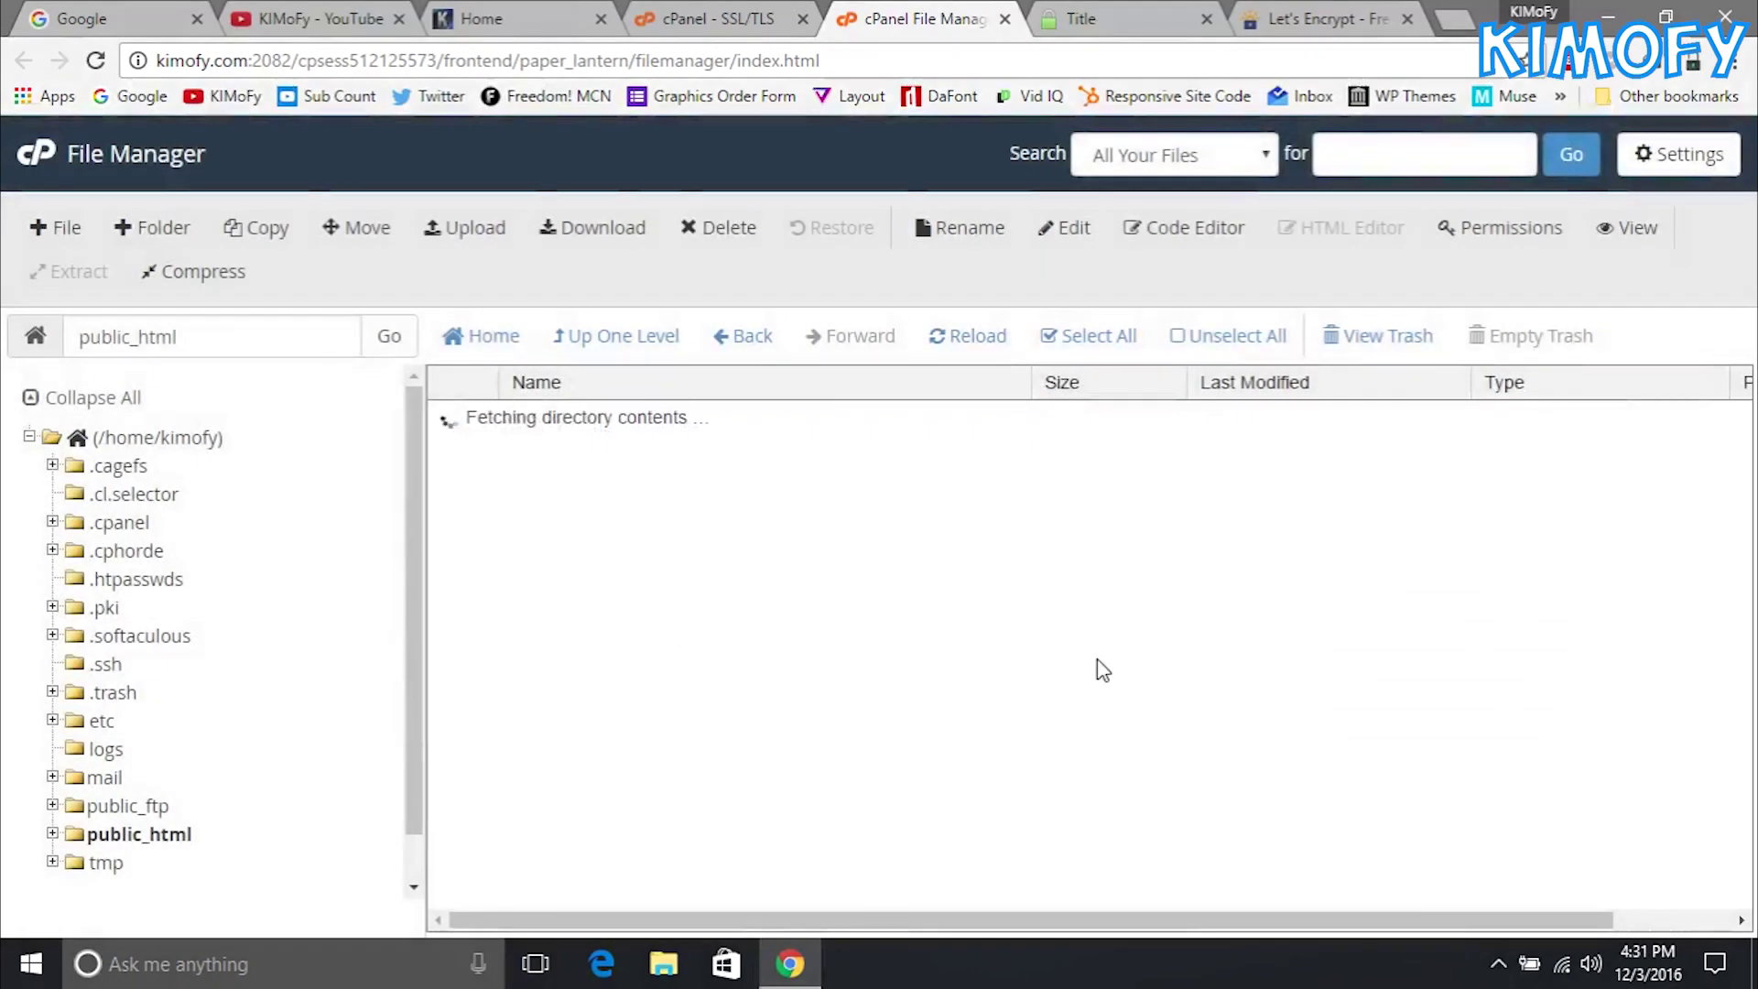
click(703, 643)
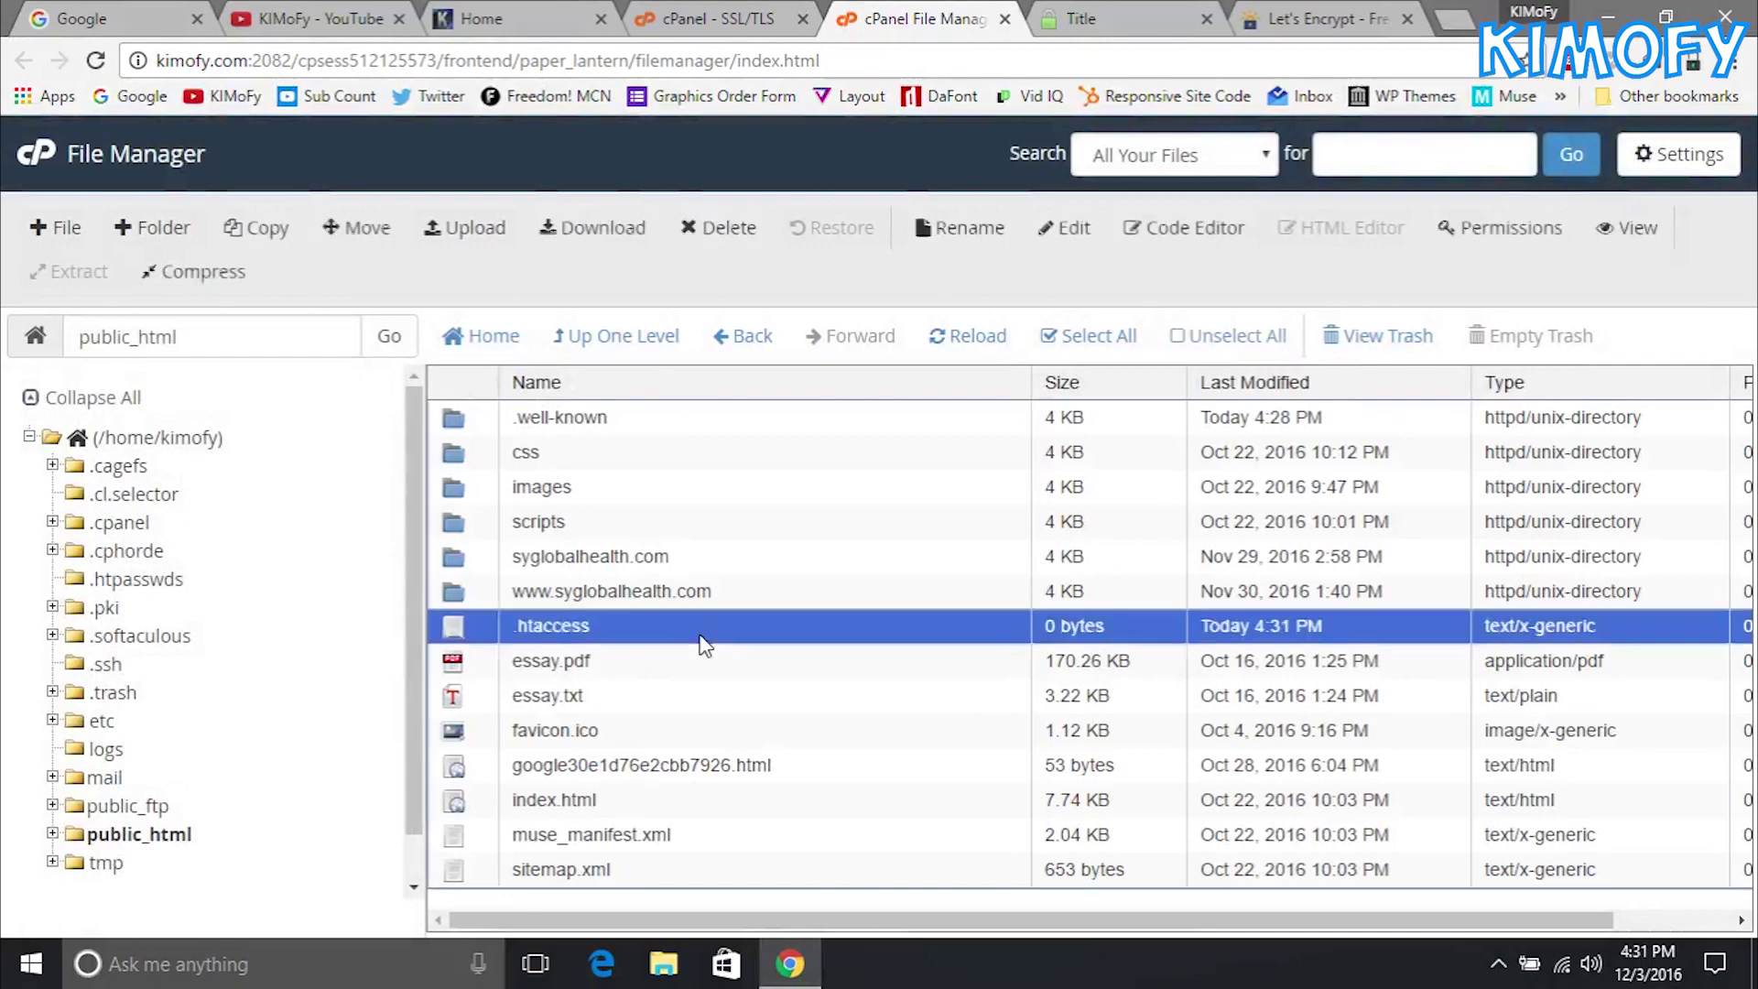
Step: Paste the HTTPS redirect rules into .htaccess, replacing the placeholder domain with kimofy
click(1071, 229)
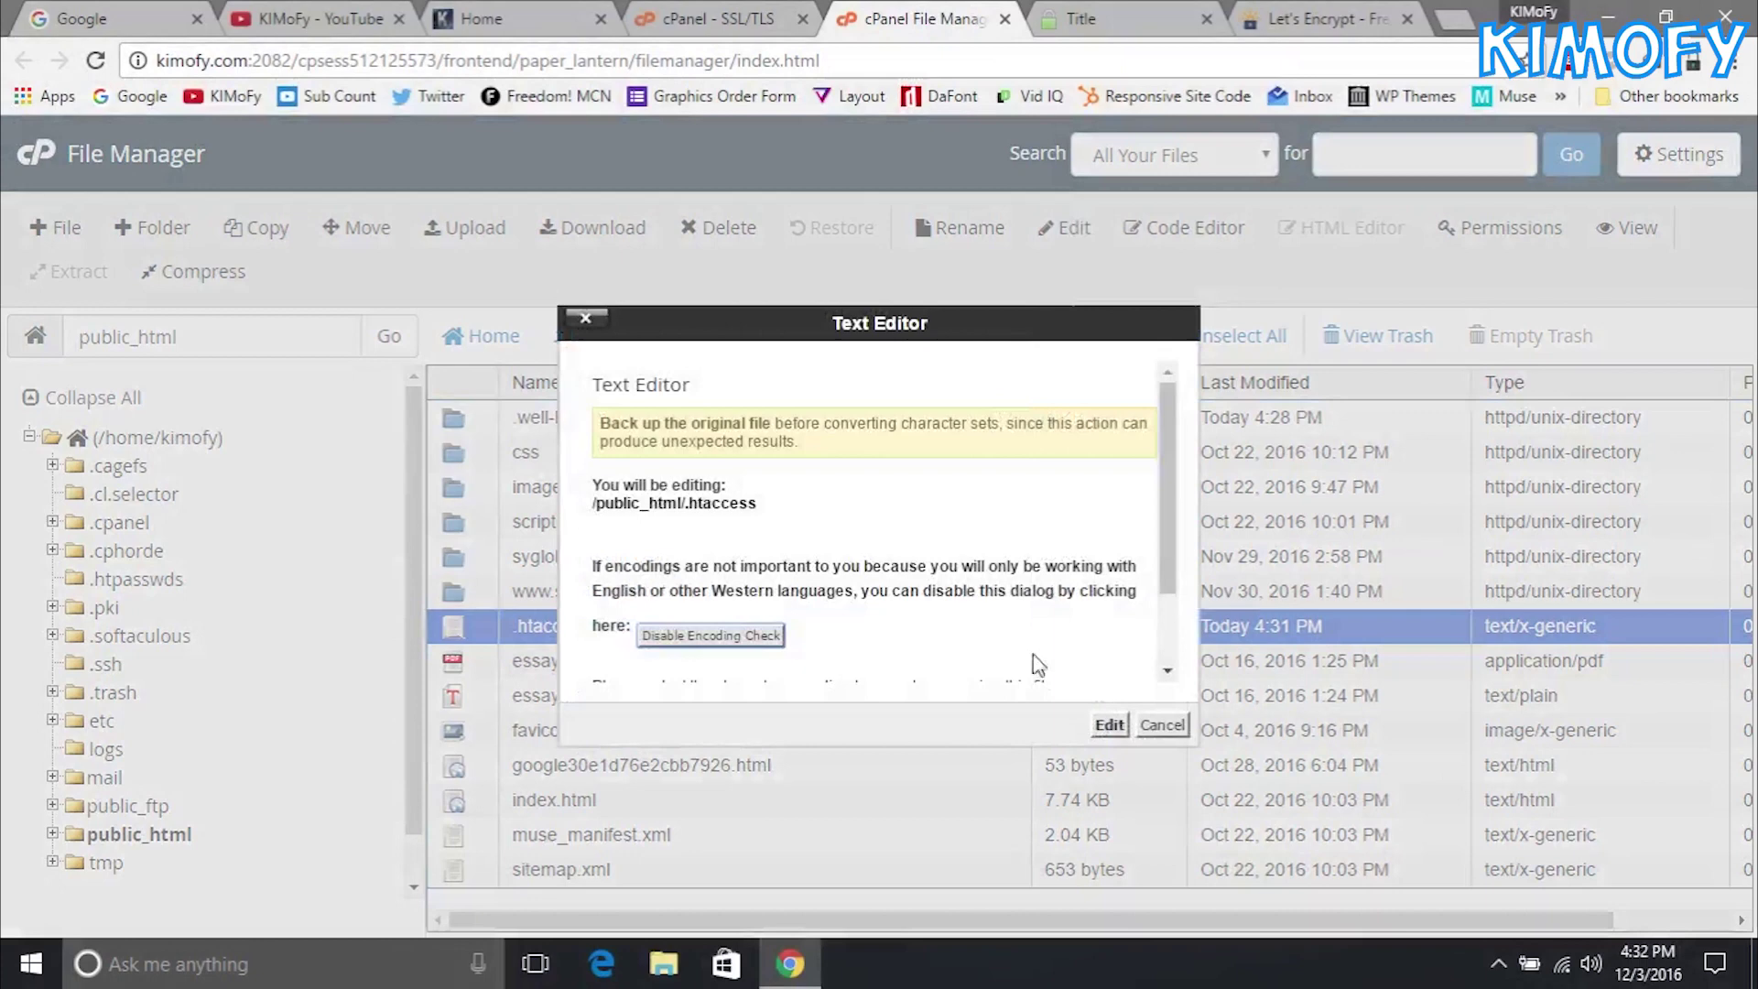
click(1108, 724)
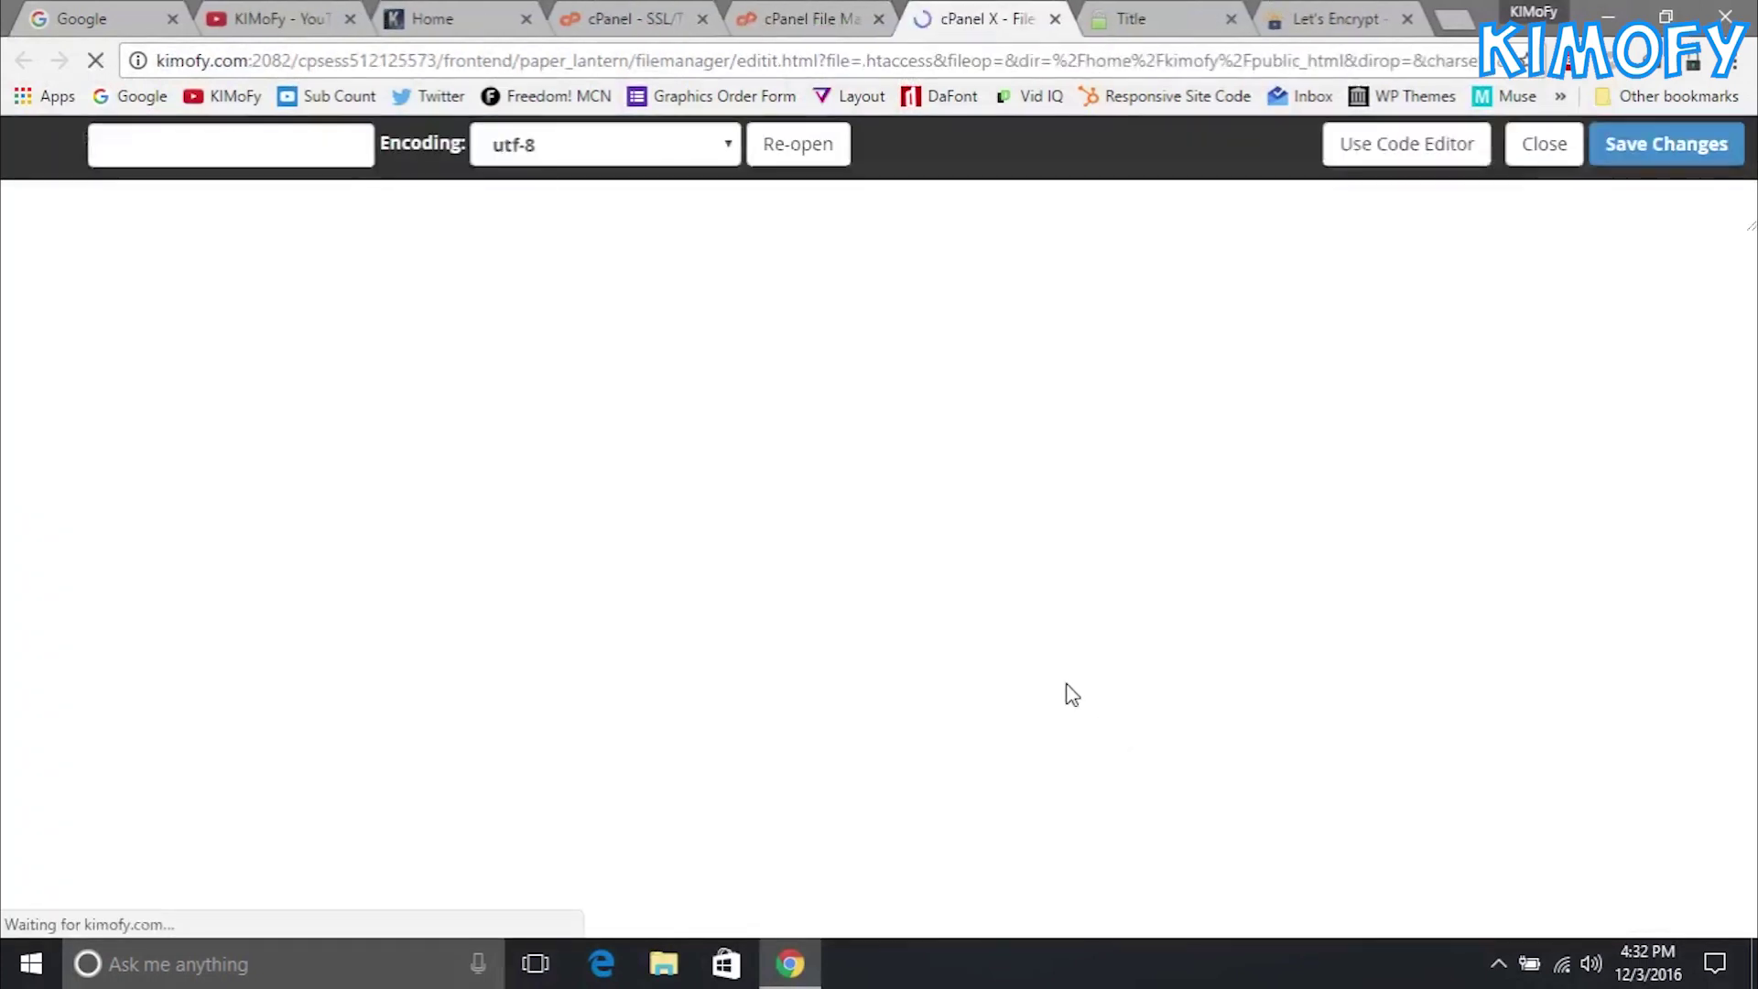
text(RewriteEngine On RewriteCond %{SERVER_PORT} 80 RewriteRule ^(.*)$ https://yourdomain.com/$1 [R=301,L])
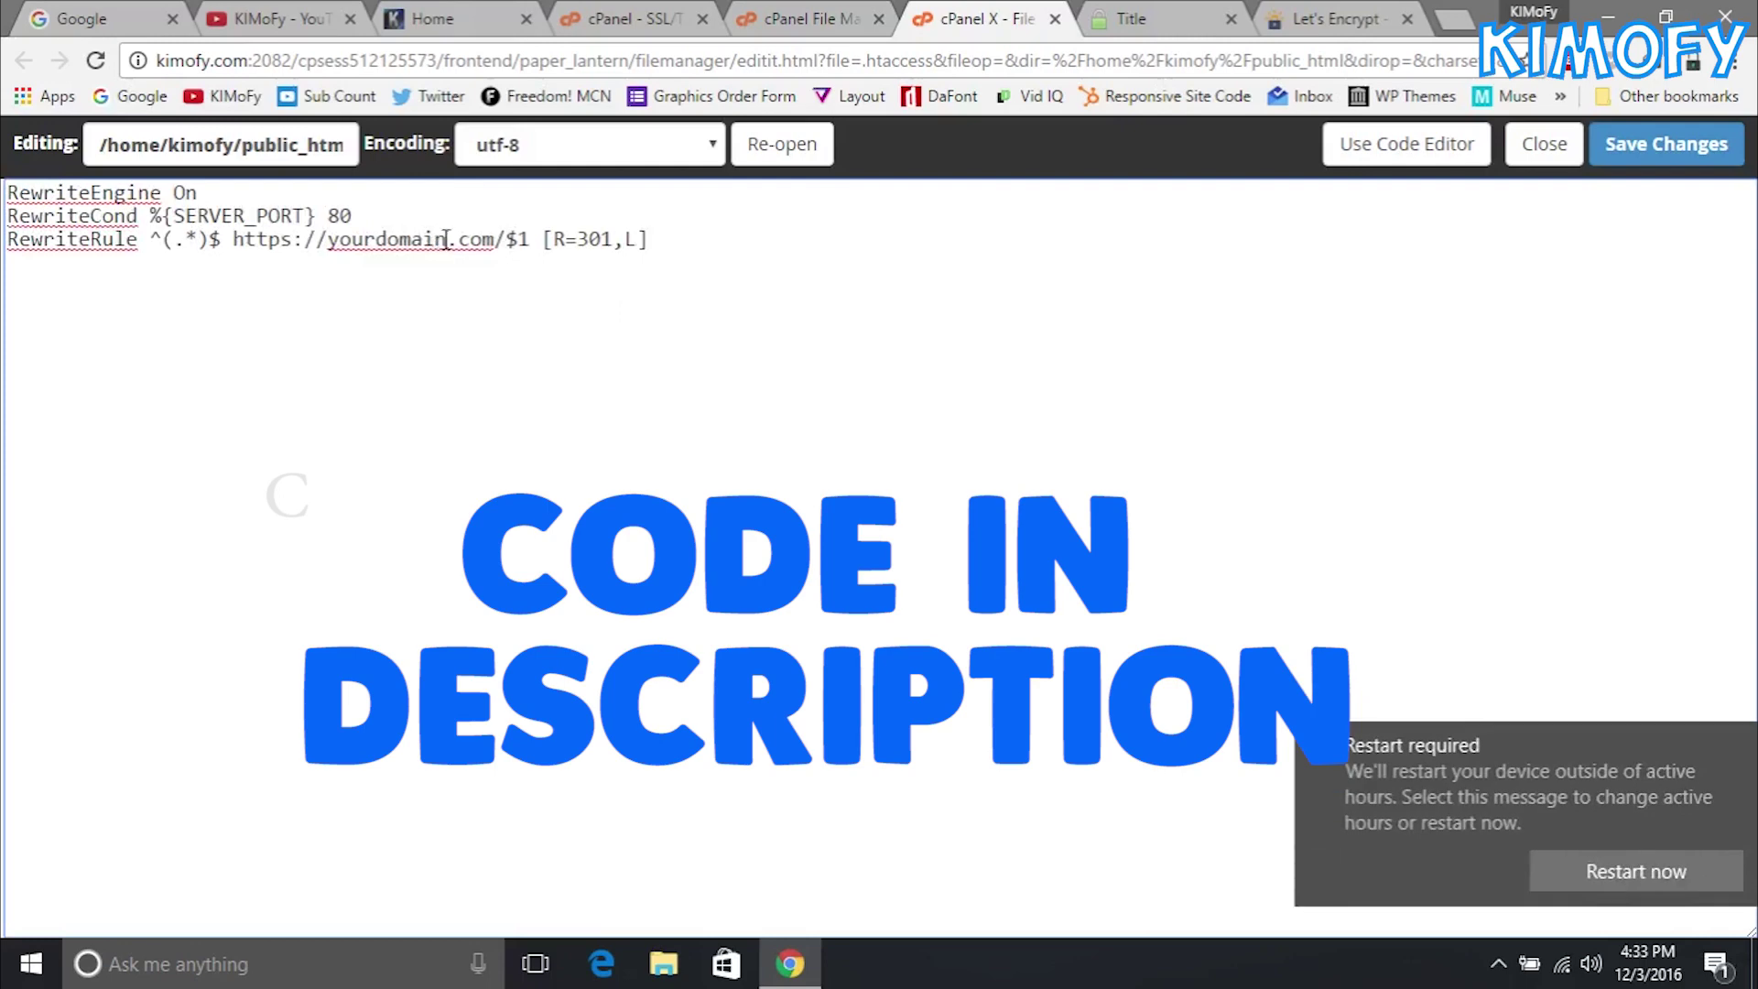
drag(439, 238, 329, 245)
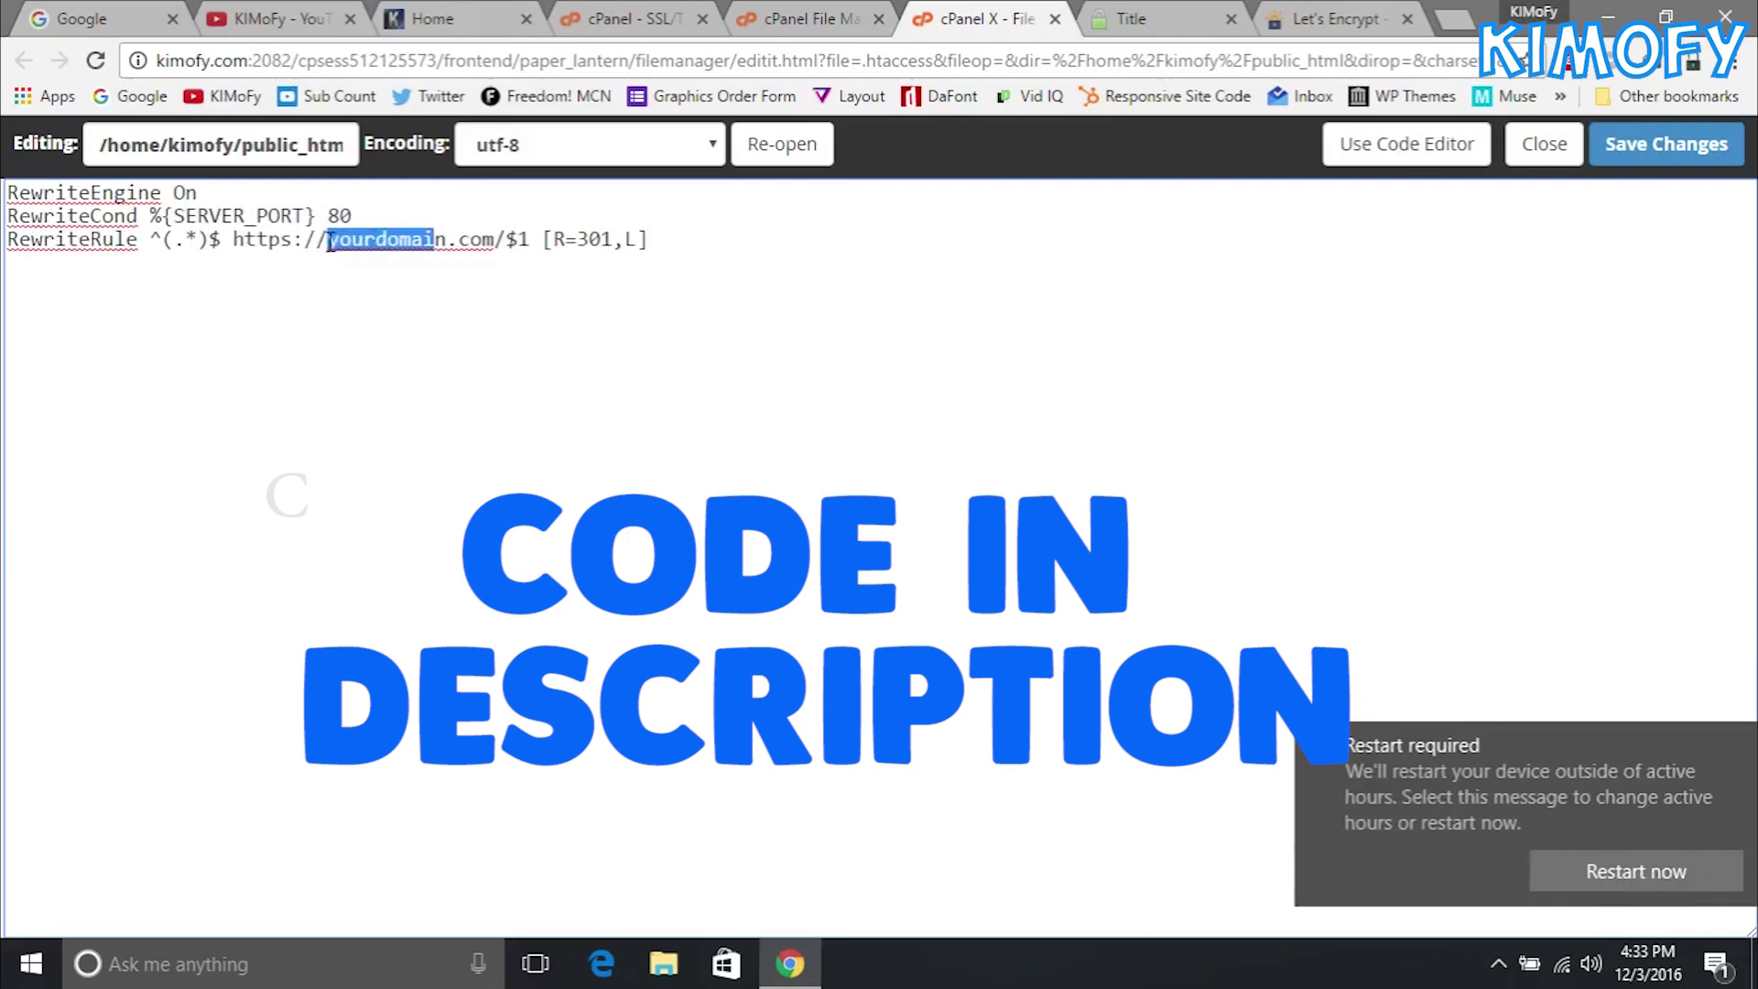
key(BackSpace)
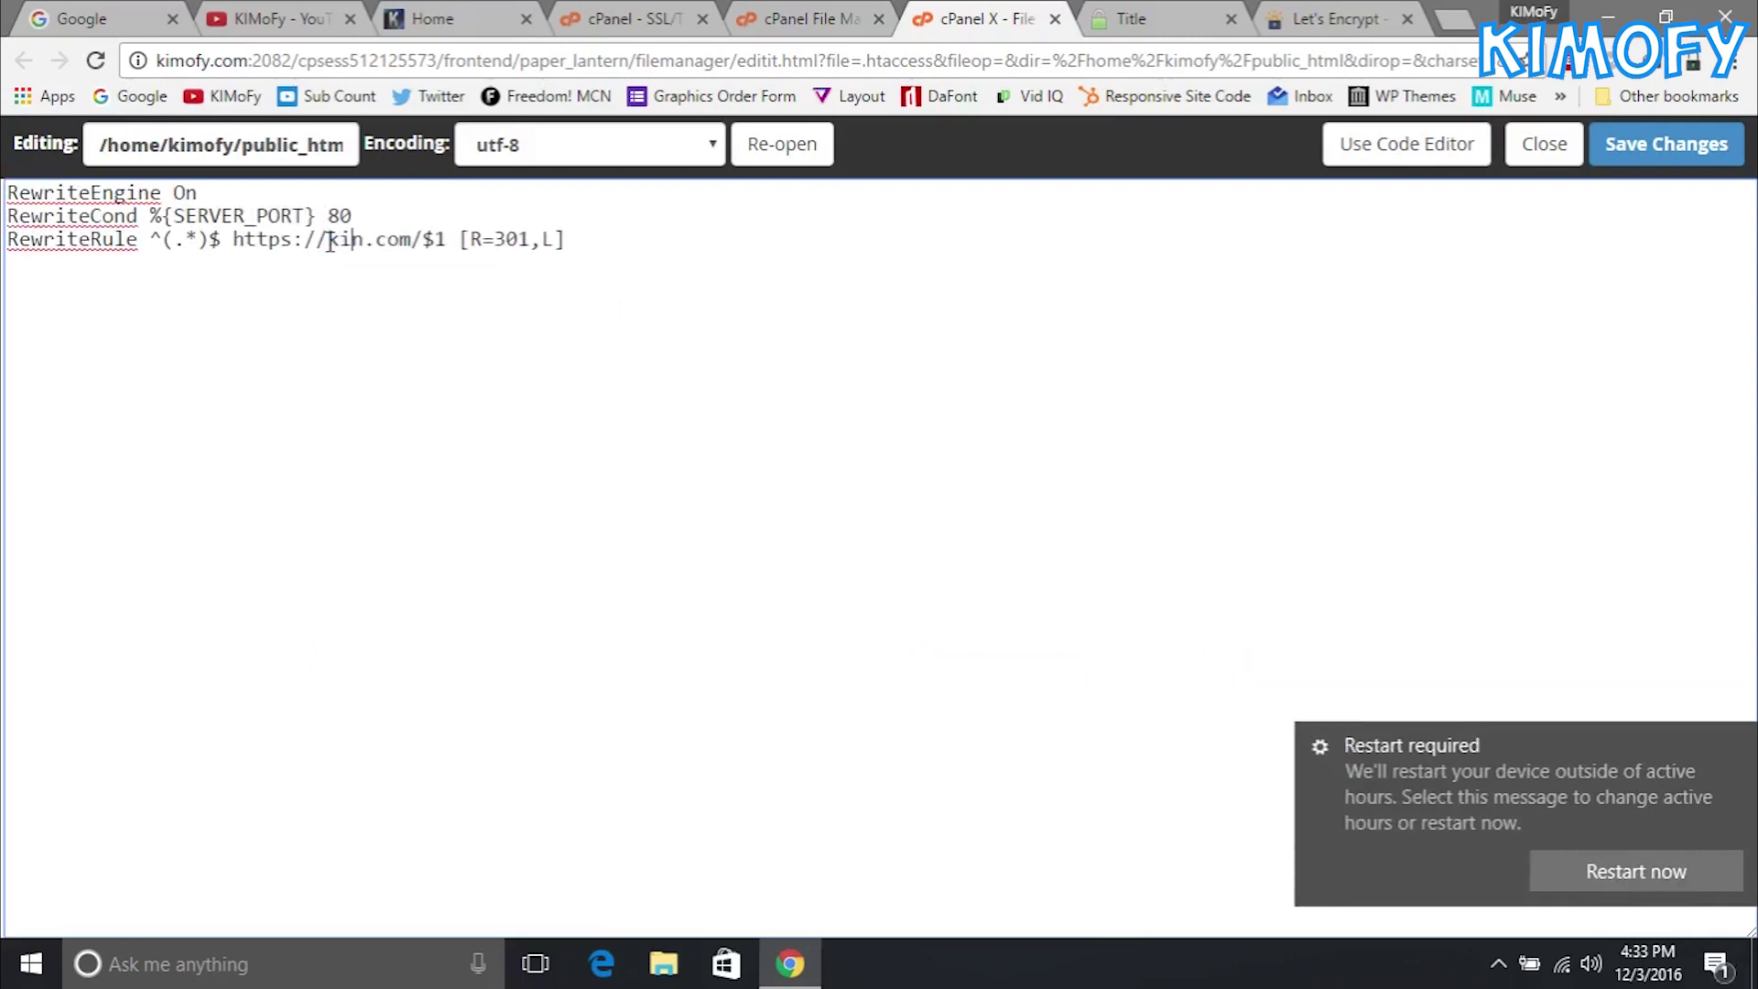
text(kimofy)
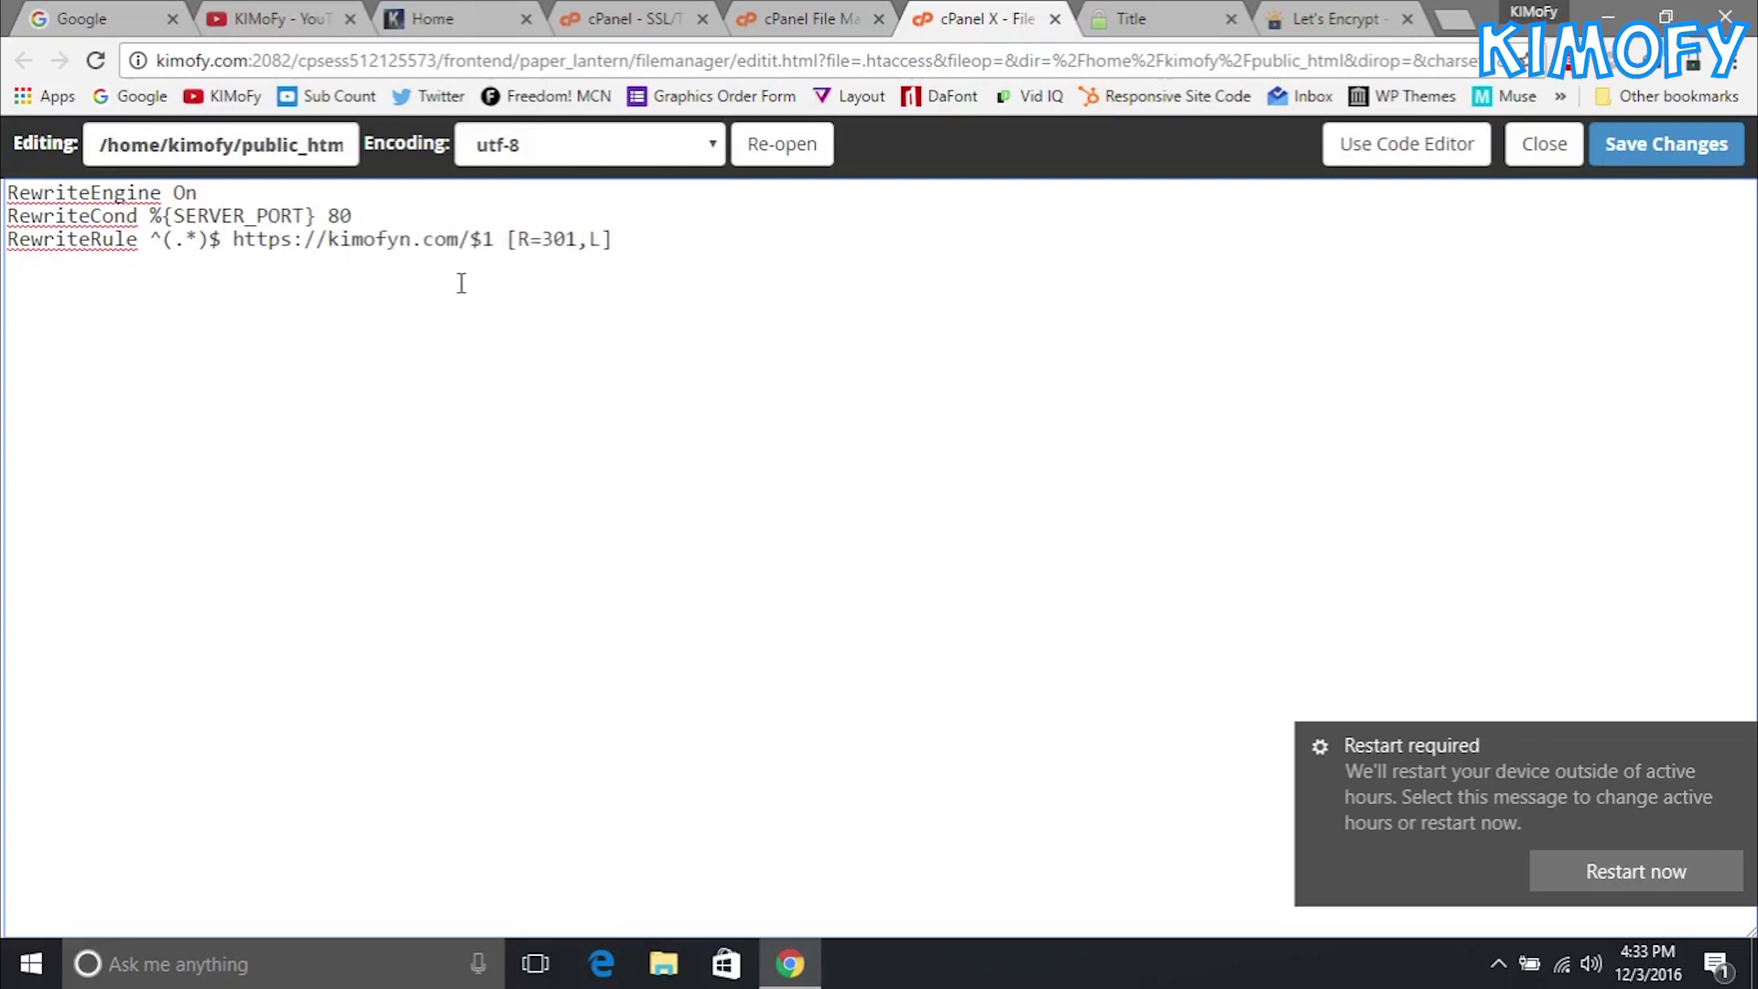
key(Delete)
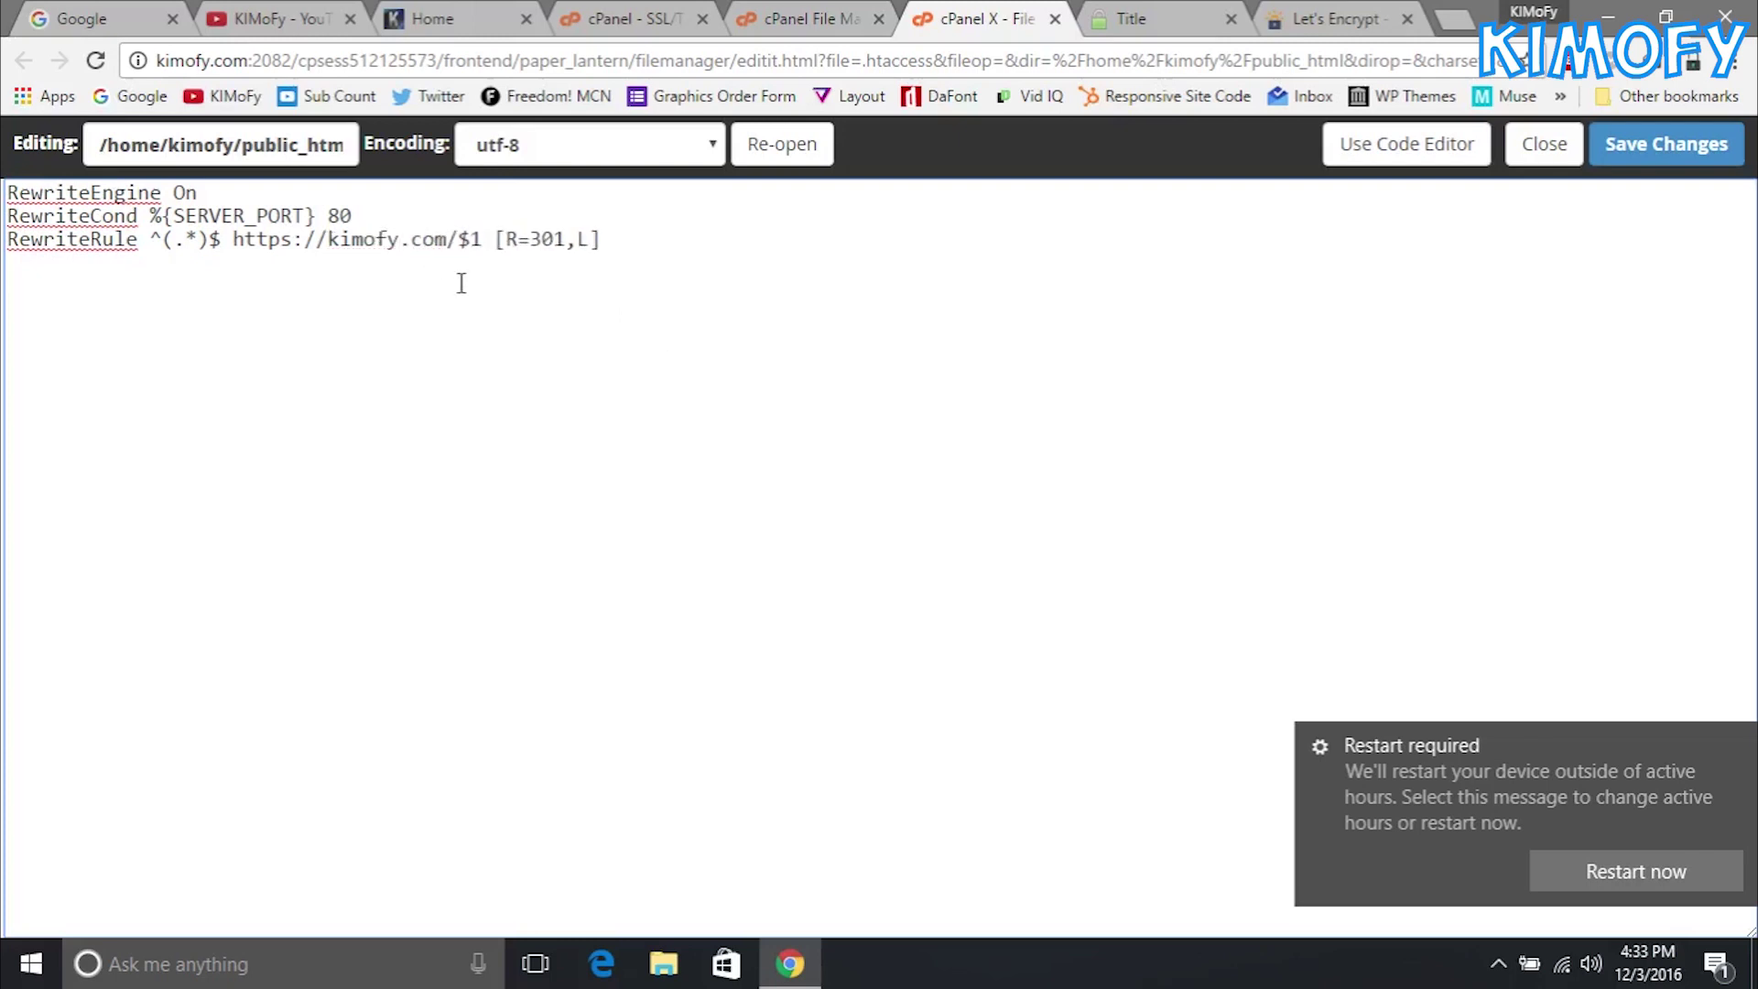
click(626, 282)
Step: Save the .htaccess changes and switch to the kimofy.com site
click(1708, 147)
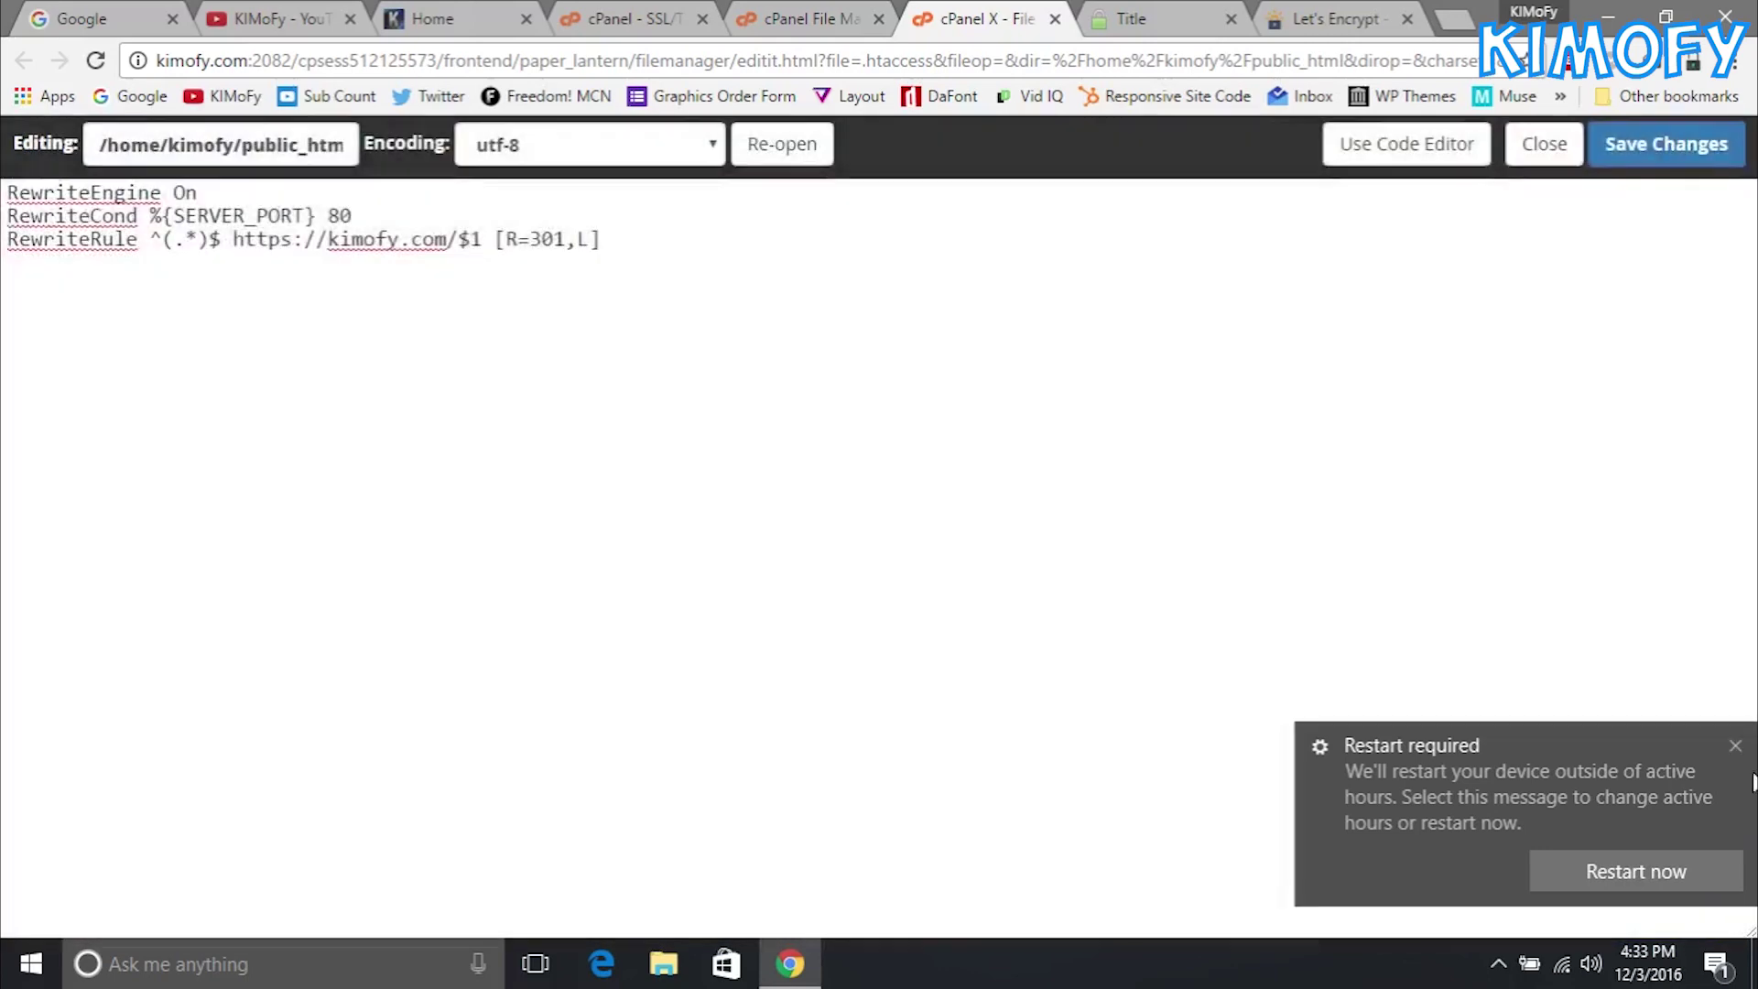
click(1735, 745)
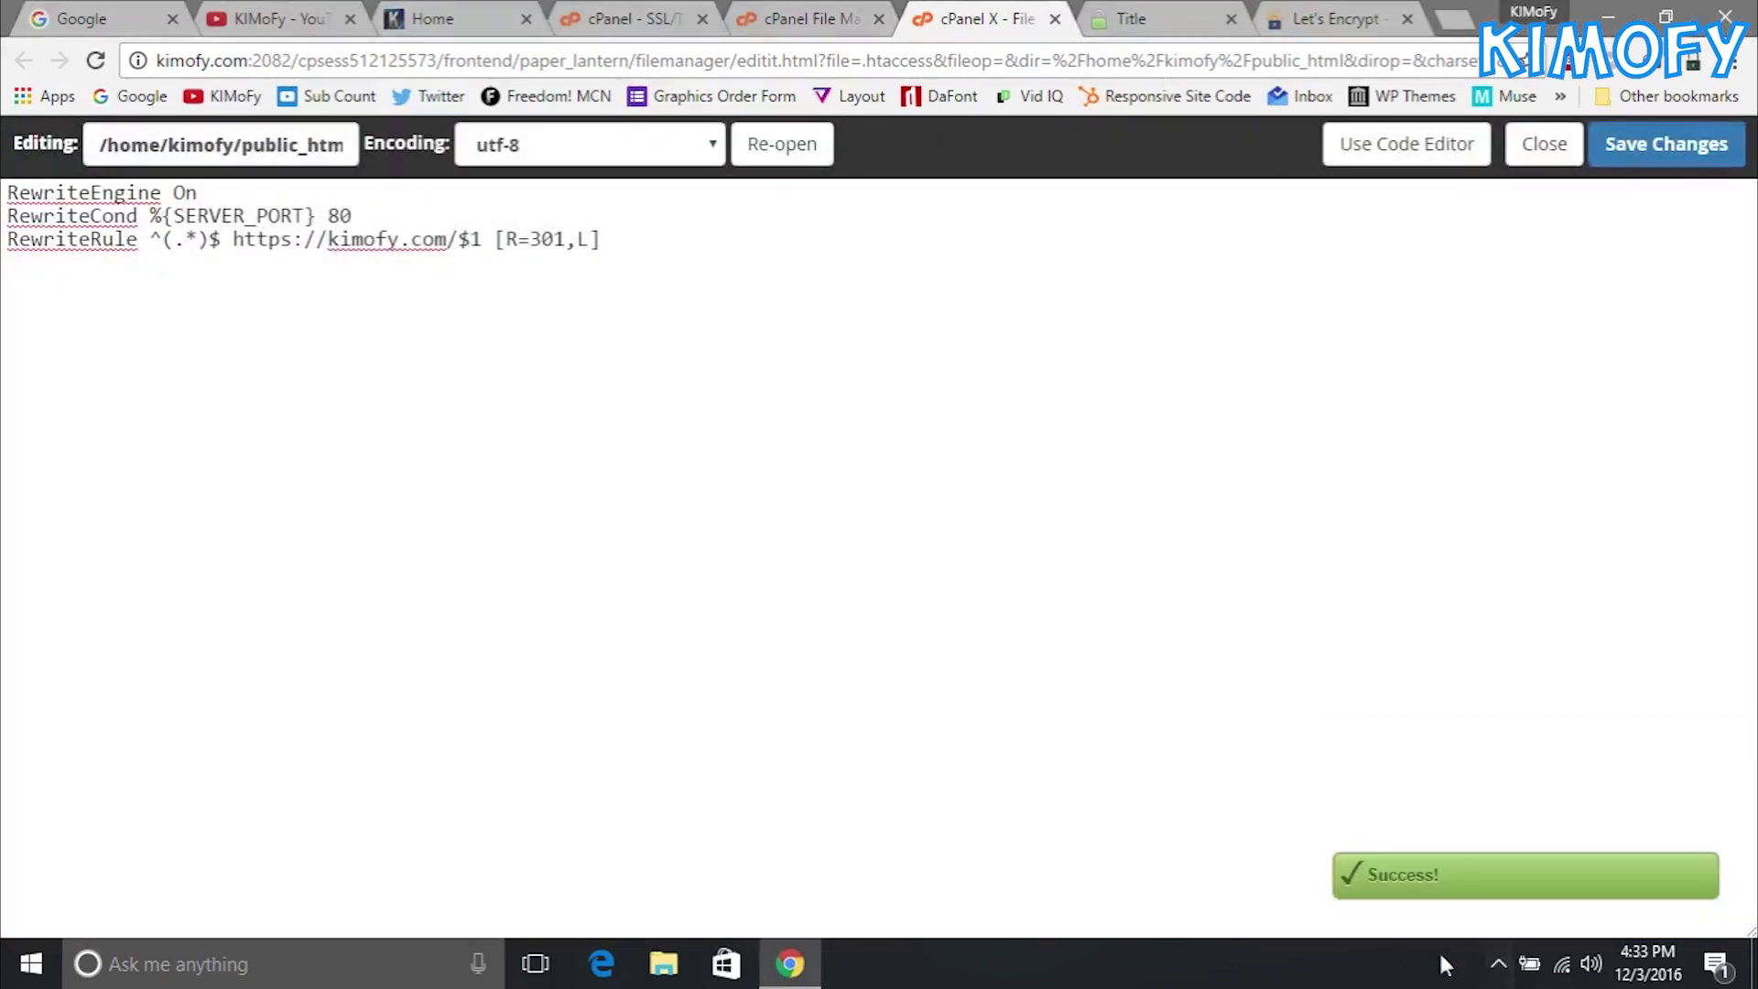
click(440, 19)
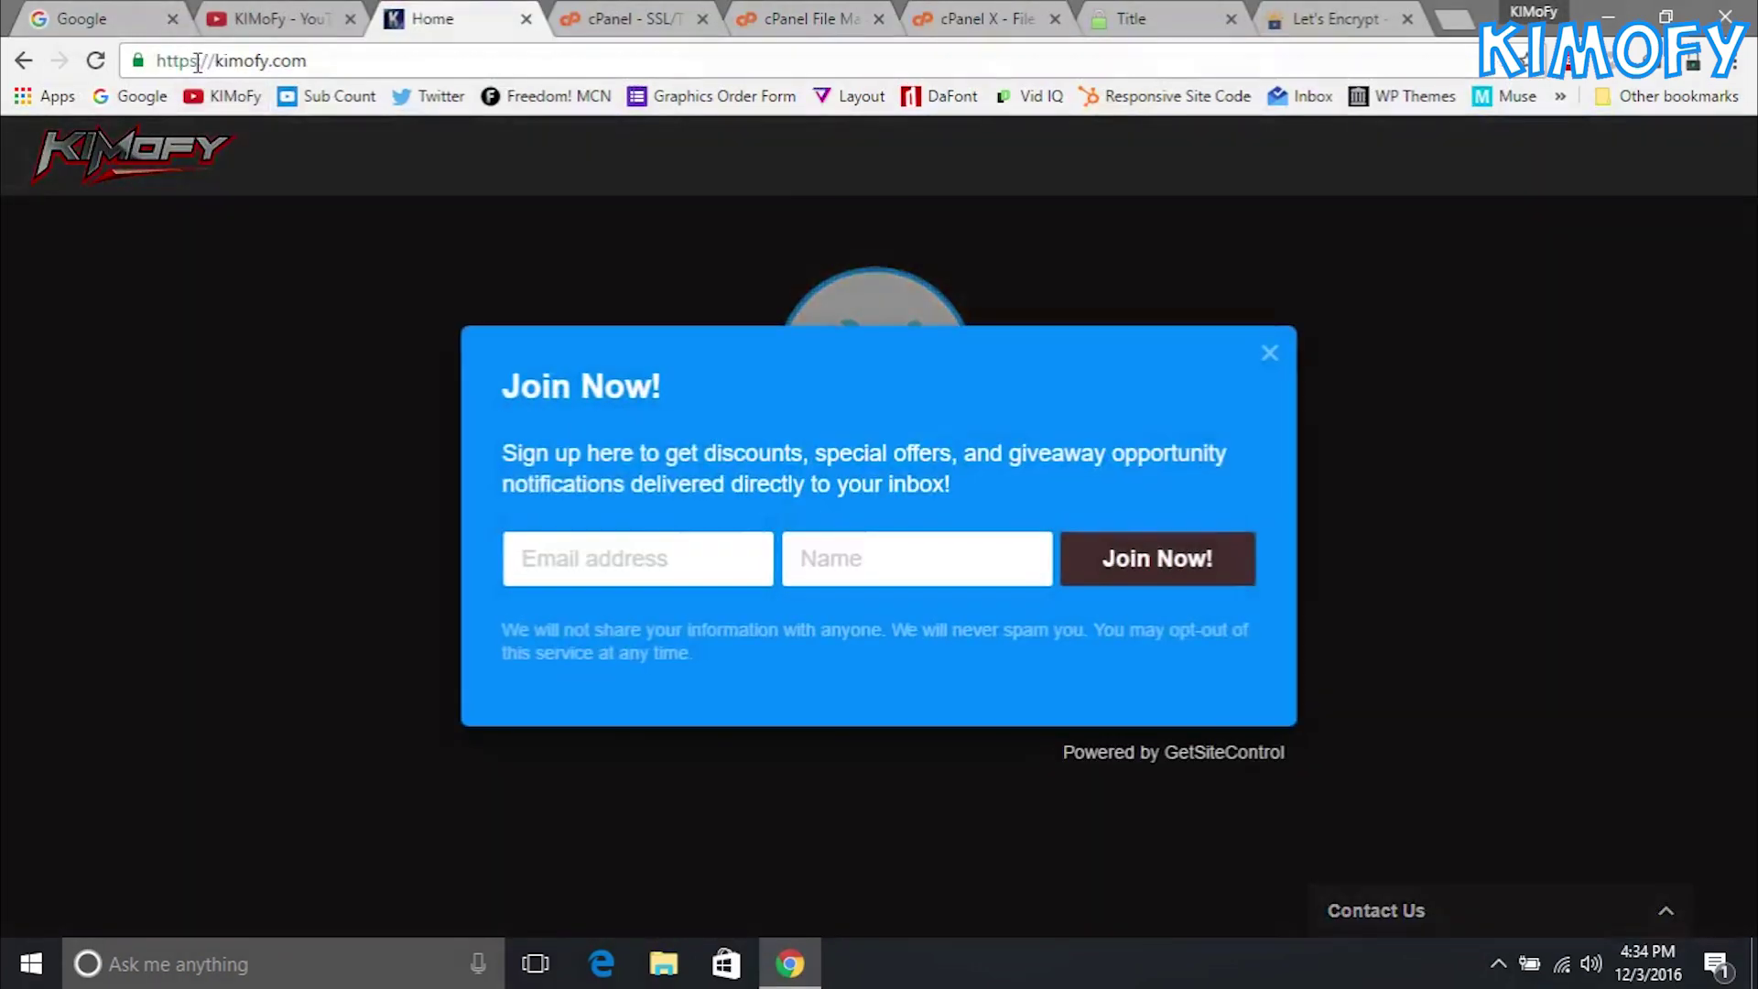
click(195, 62)
drag(217, 62, 198, 64)
key(Return)
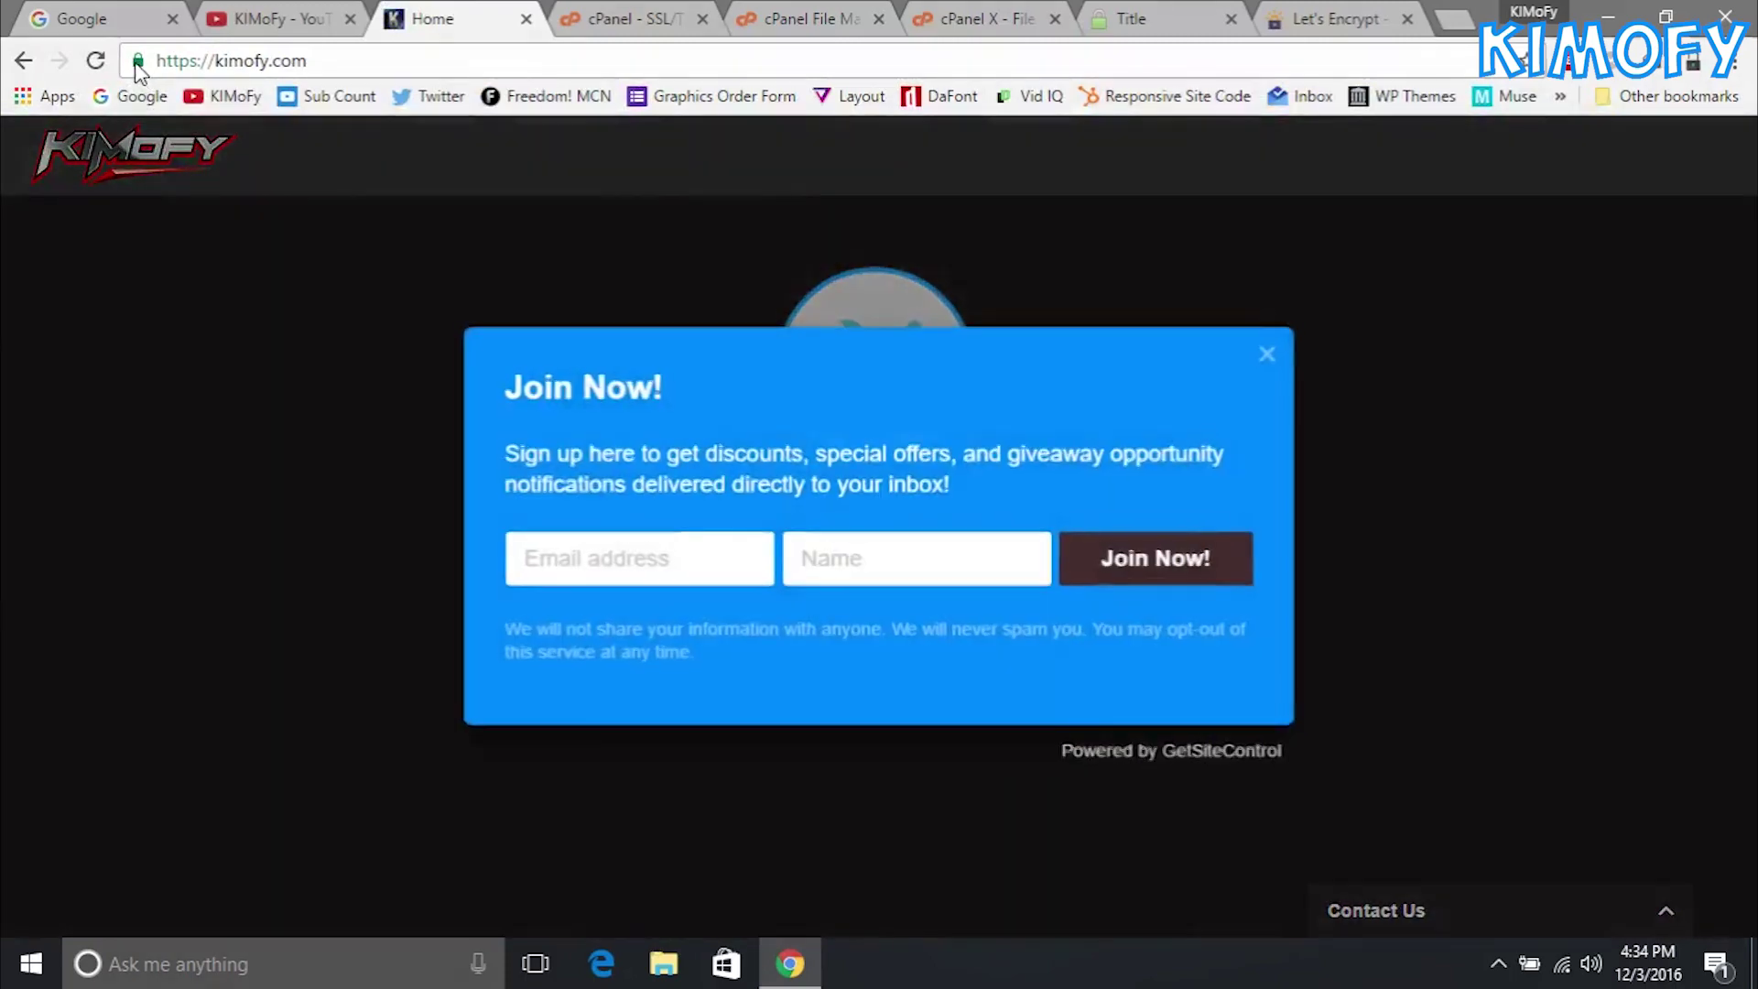
Step: Inspect the site's Let's Encrypt certificate, valid until 3/3/2017, then close it
click(139, 61)
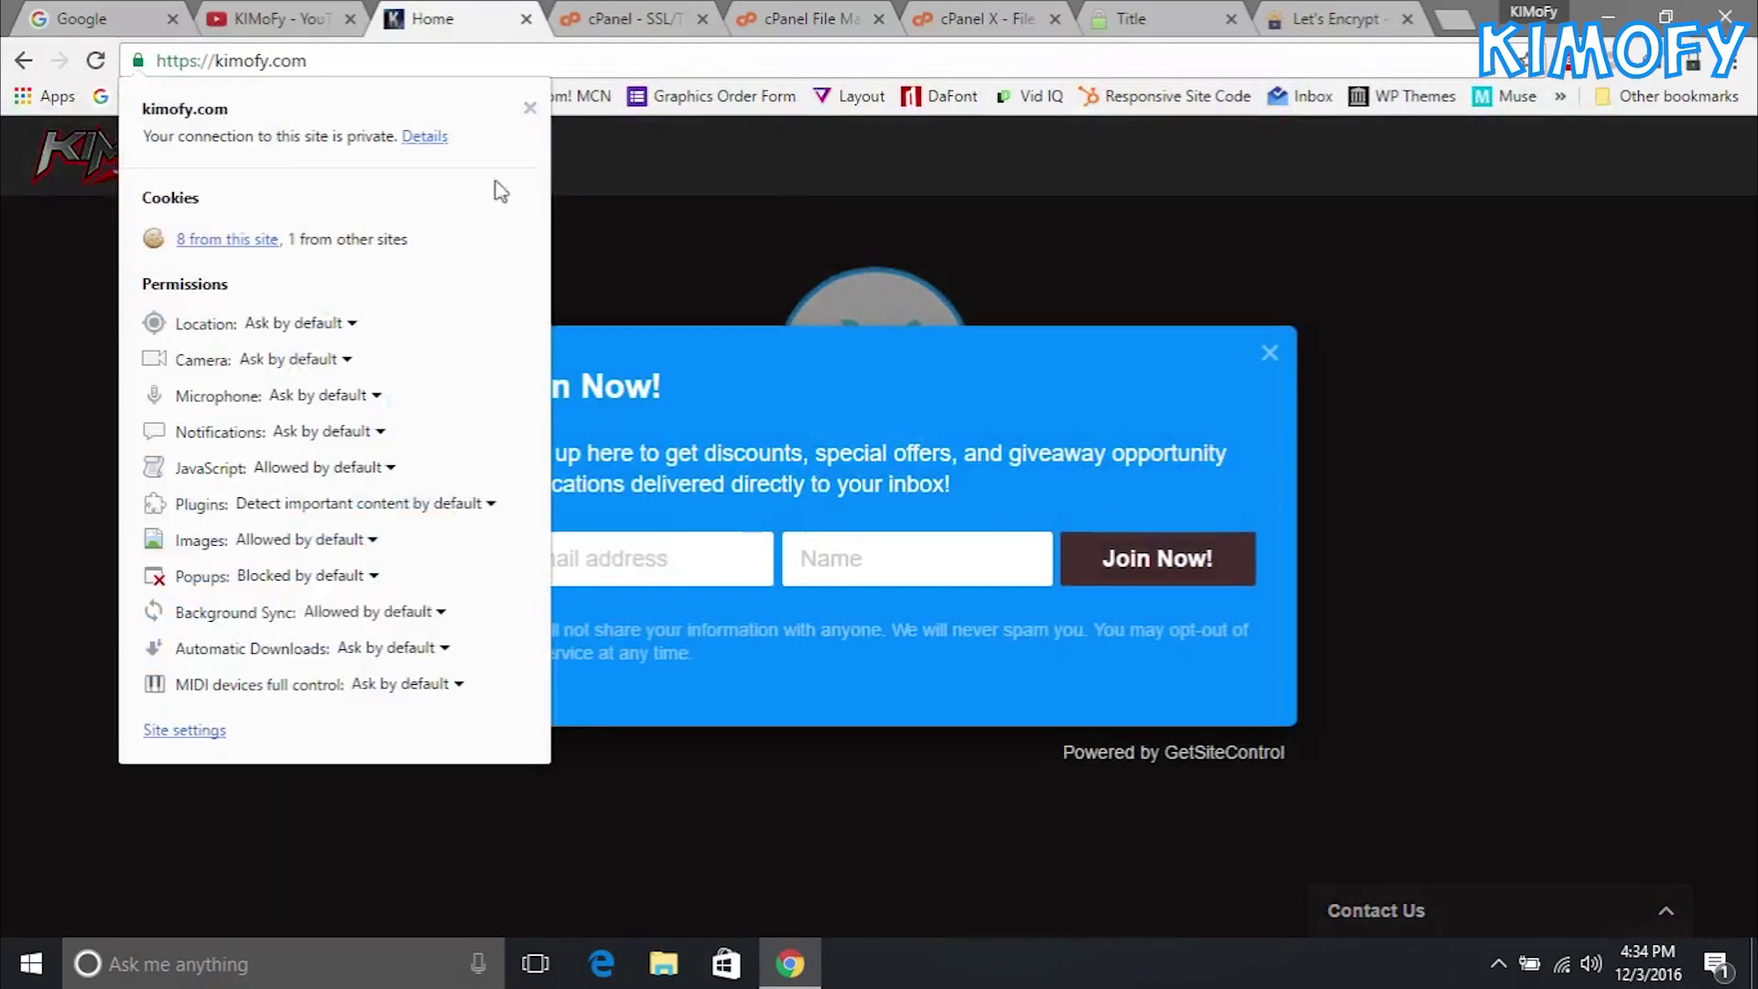
click(425, 136)
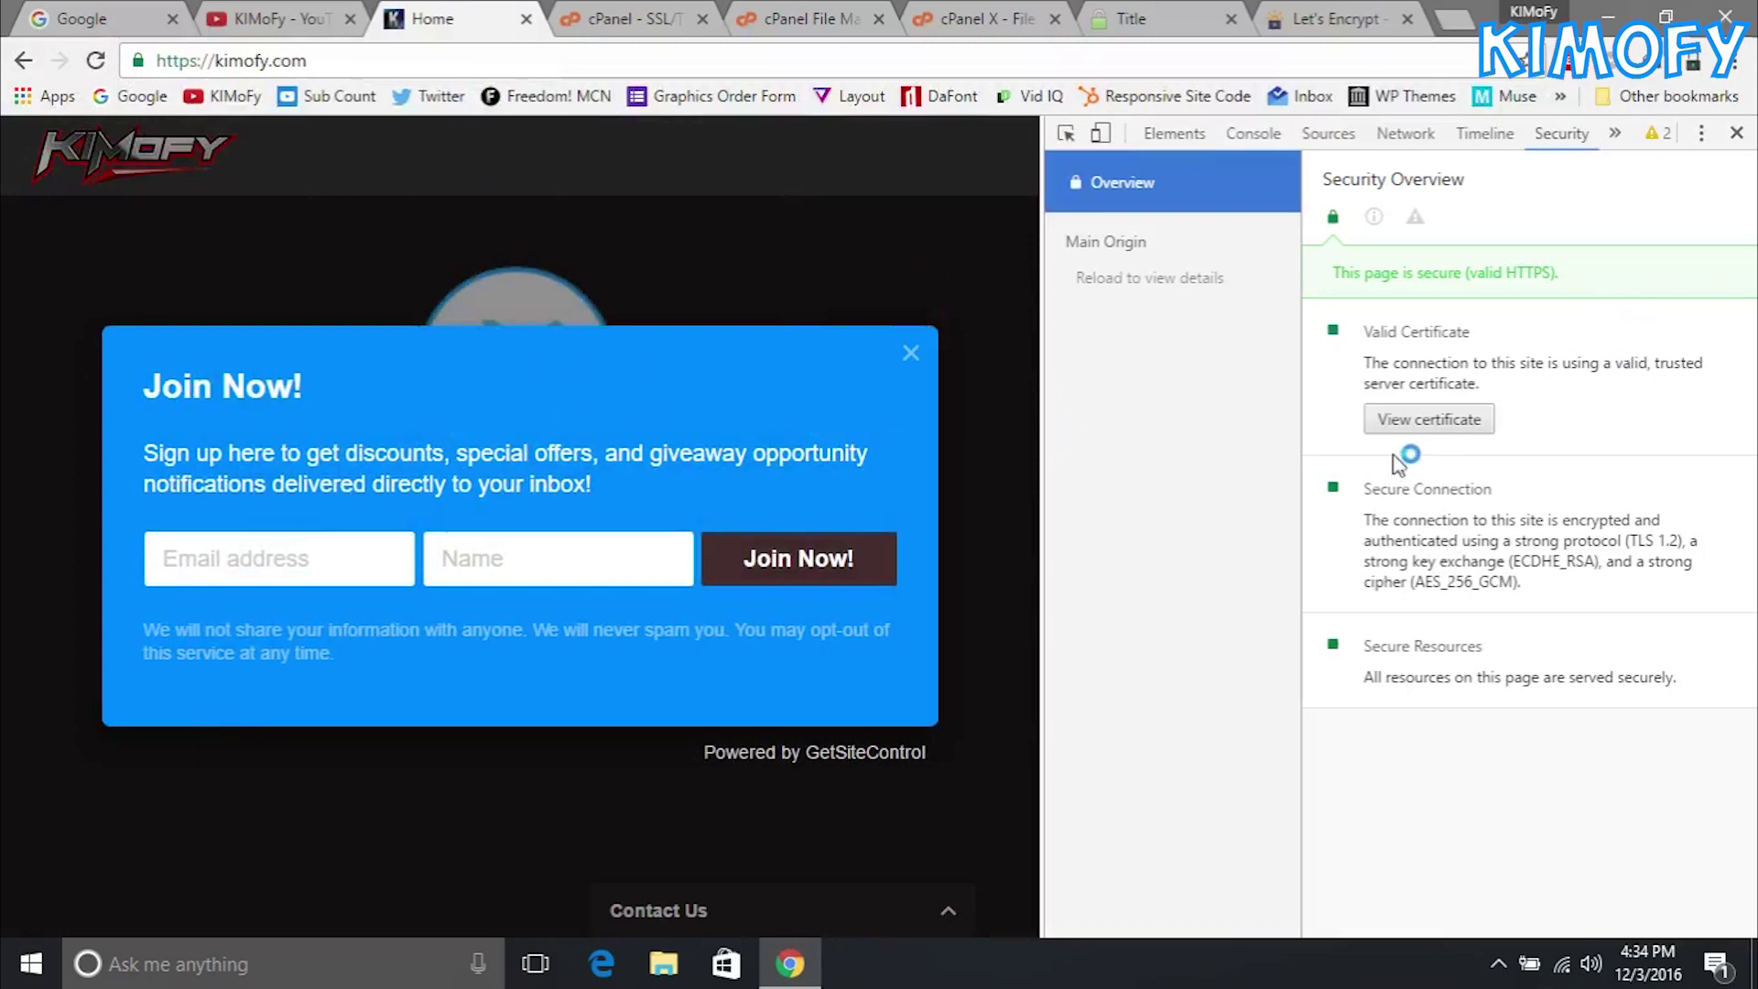
click(1425, 419)
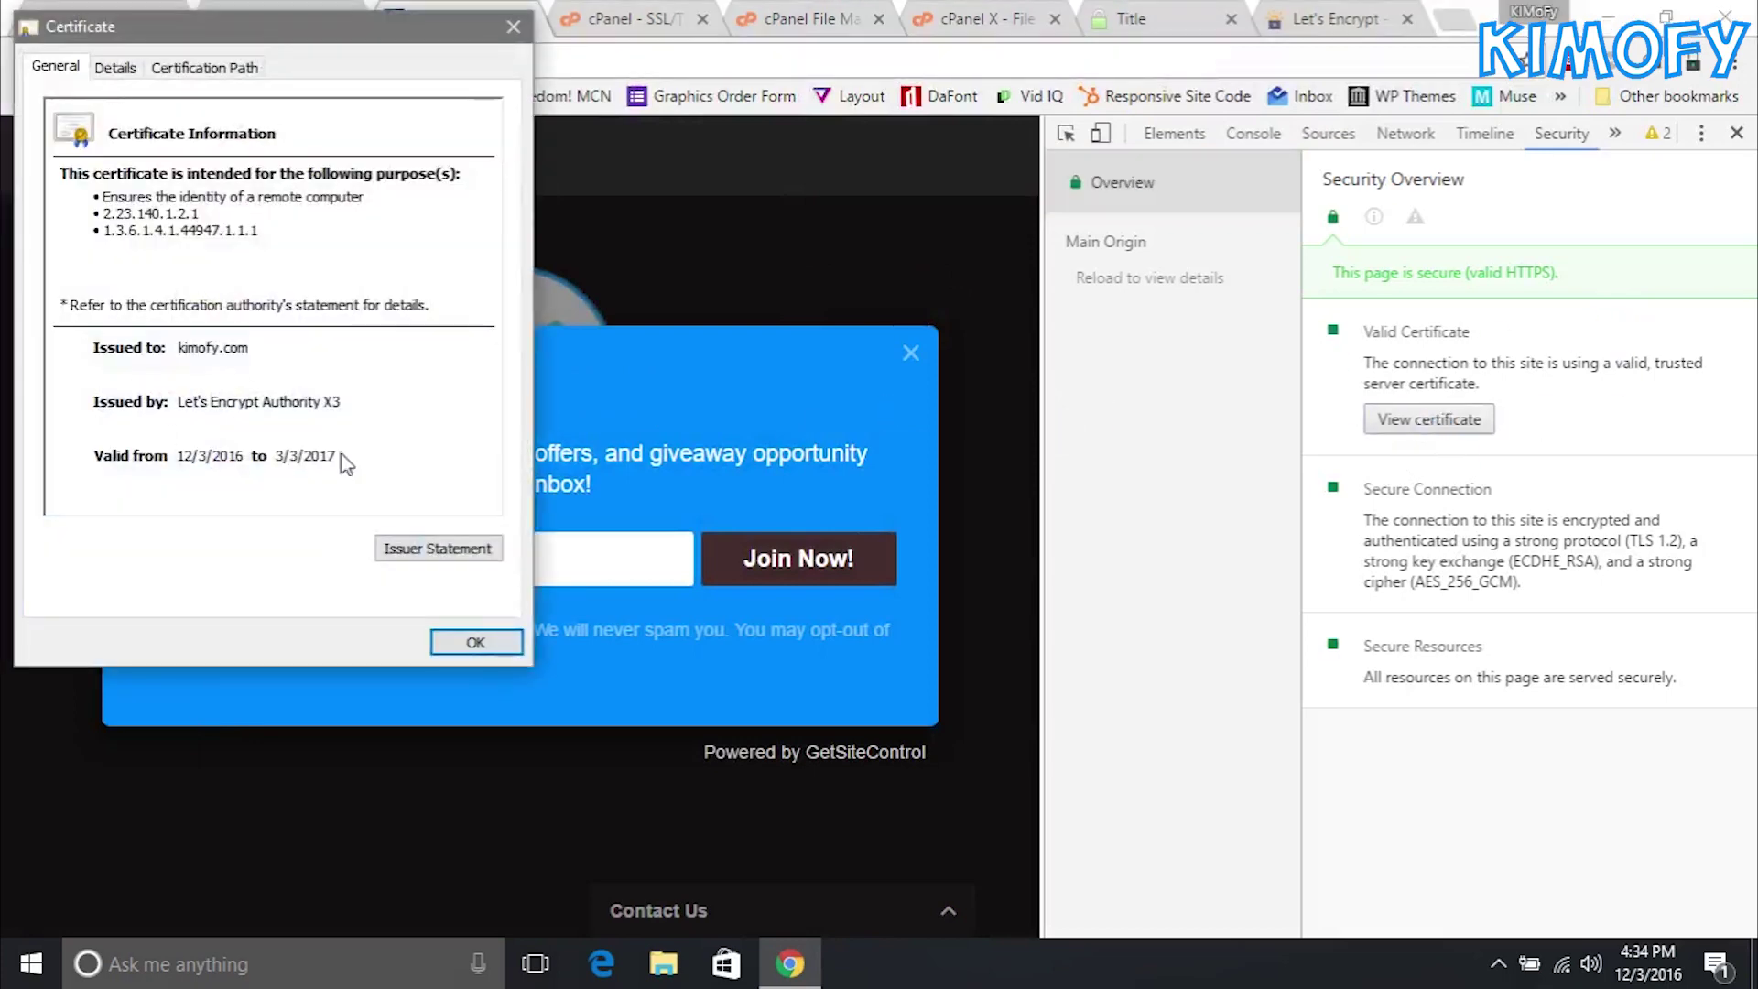
key(shift+Tab)
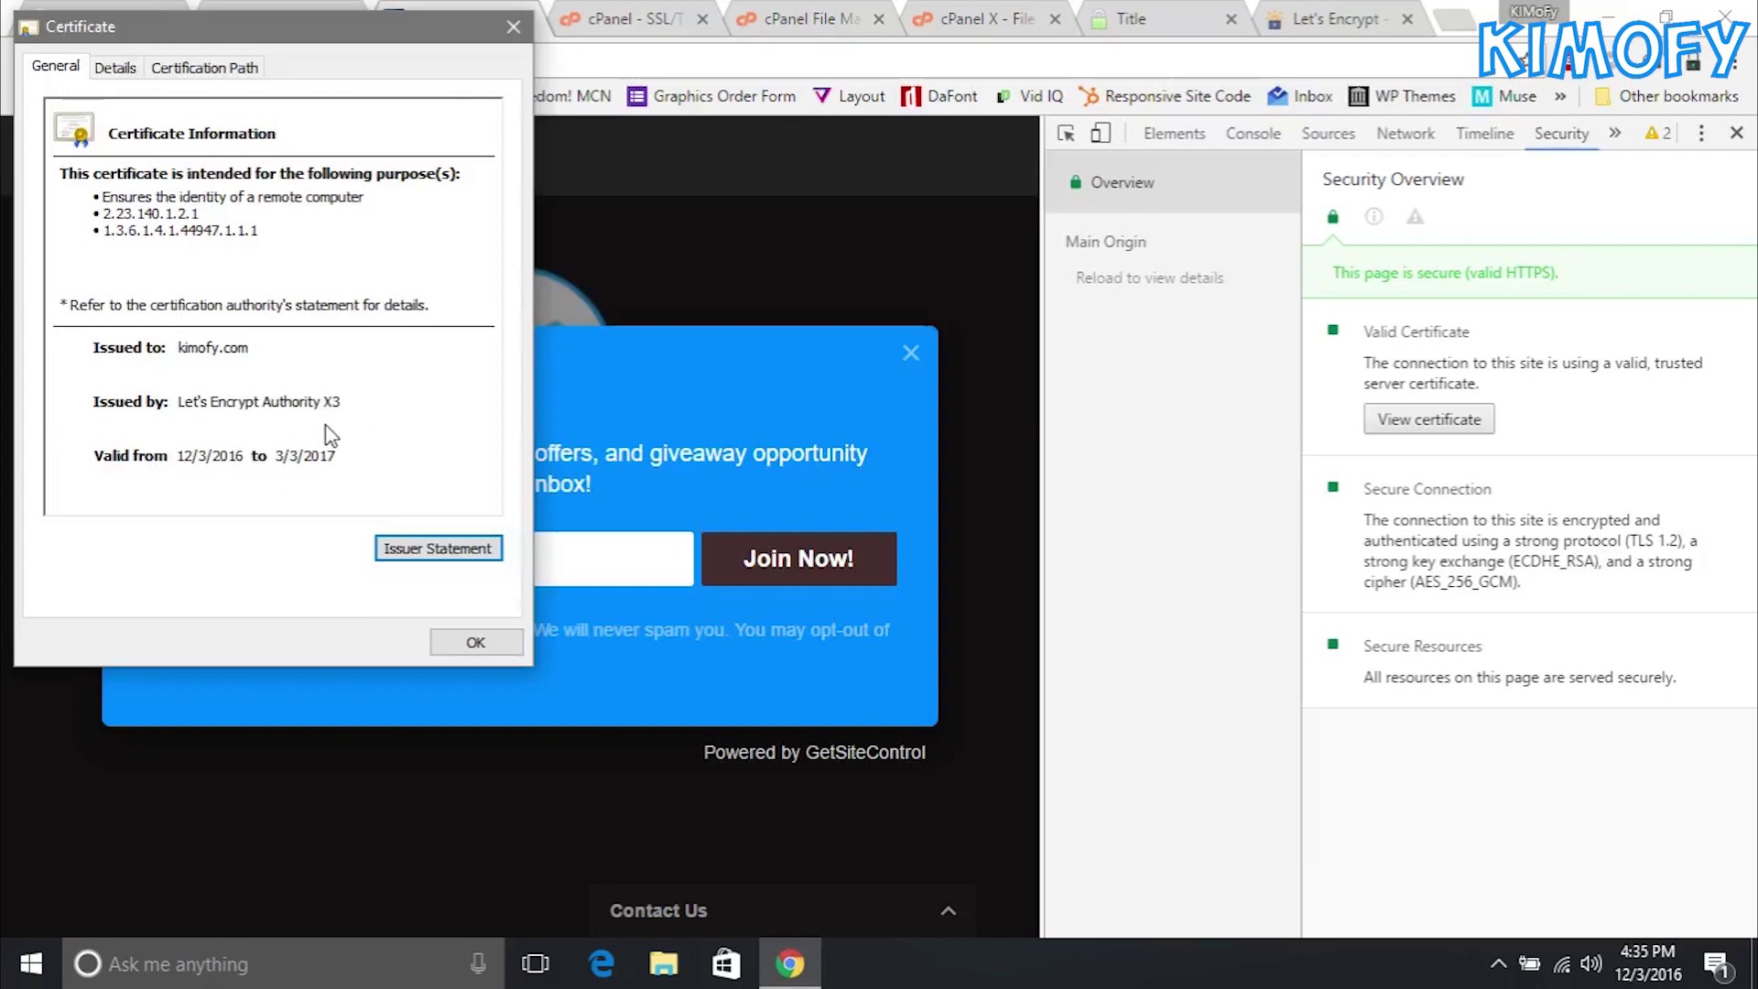
click(467, 645)
Step: Scroll cPanel's SSL/TLS page to the kimofy.com entry expiring 3/3/17
click(1026, 13)
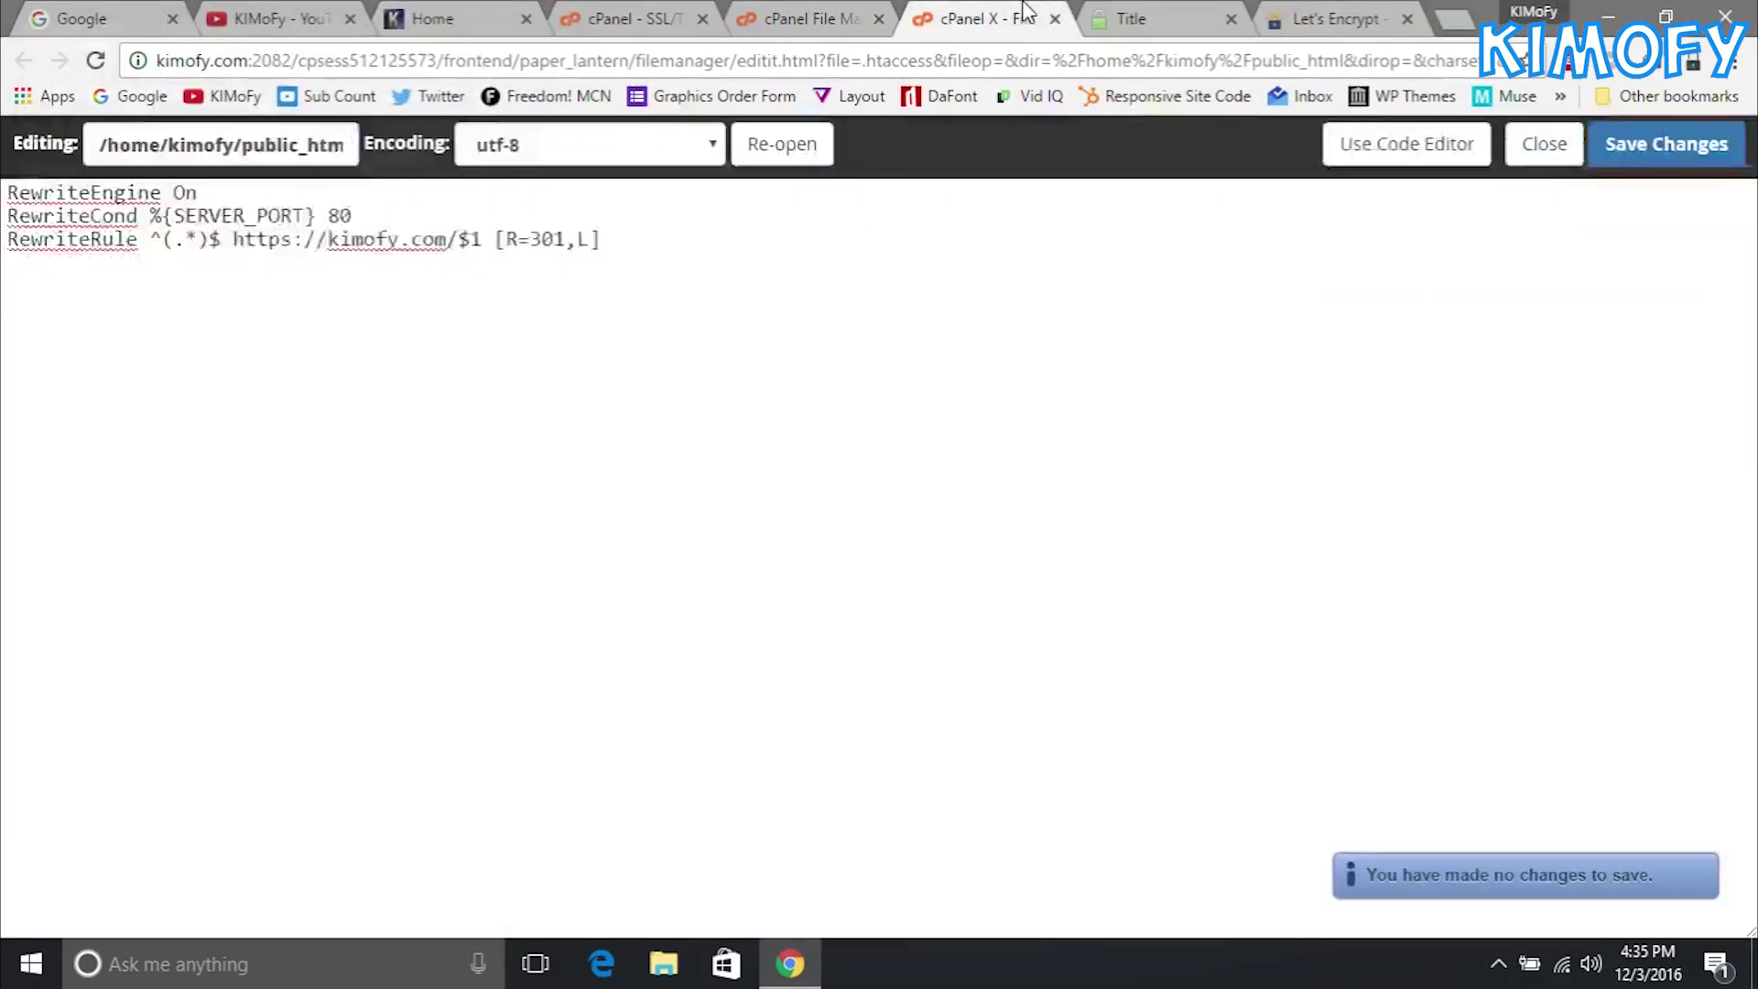
click(890, 15)
click(668, 13)
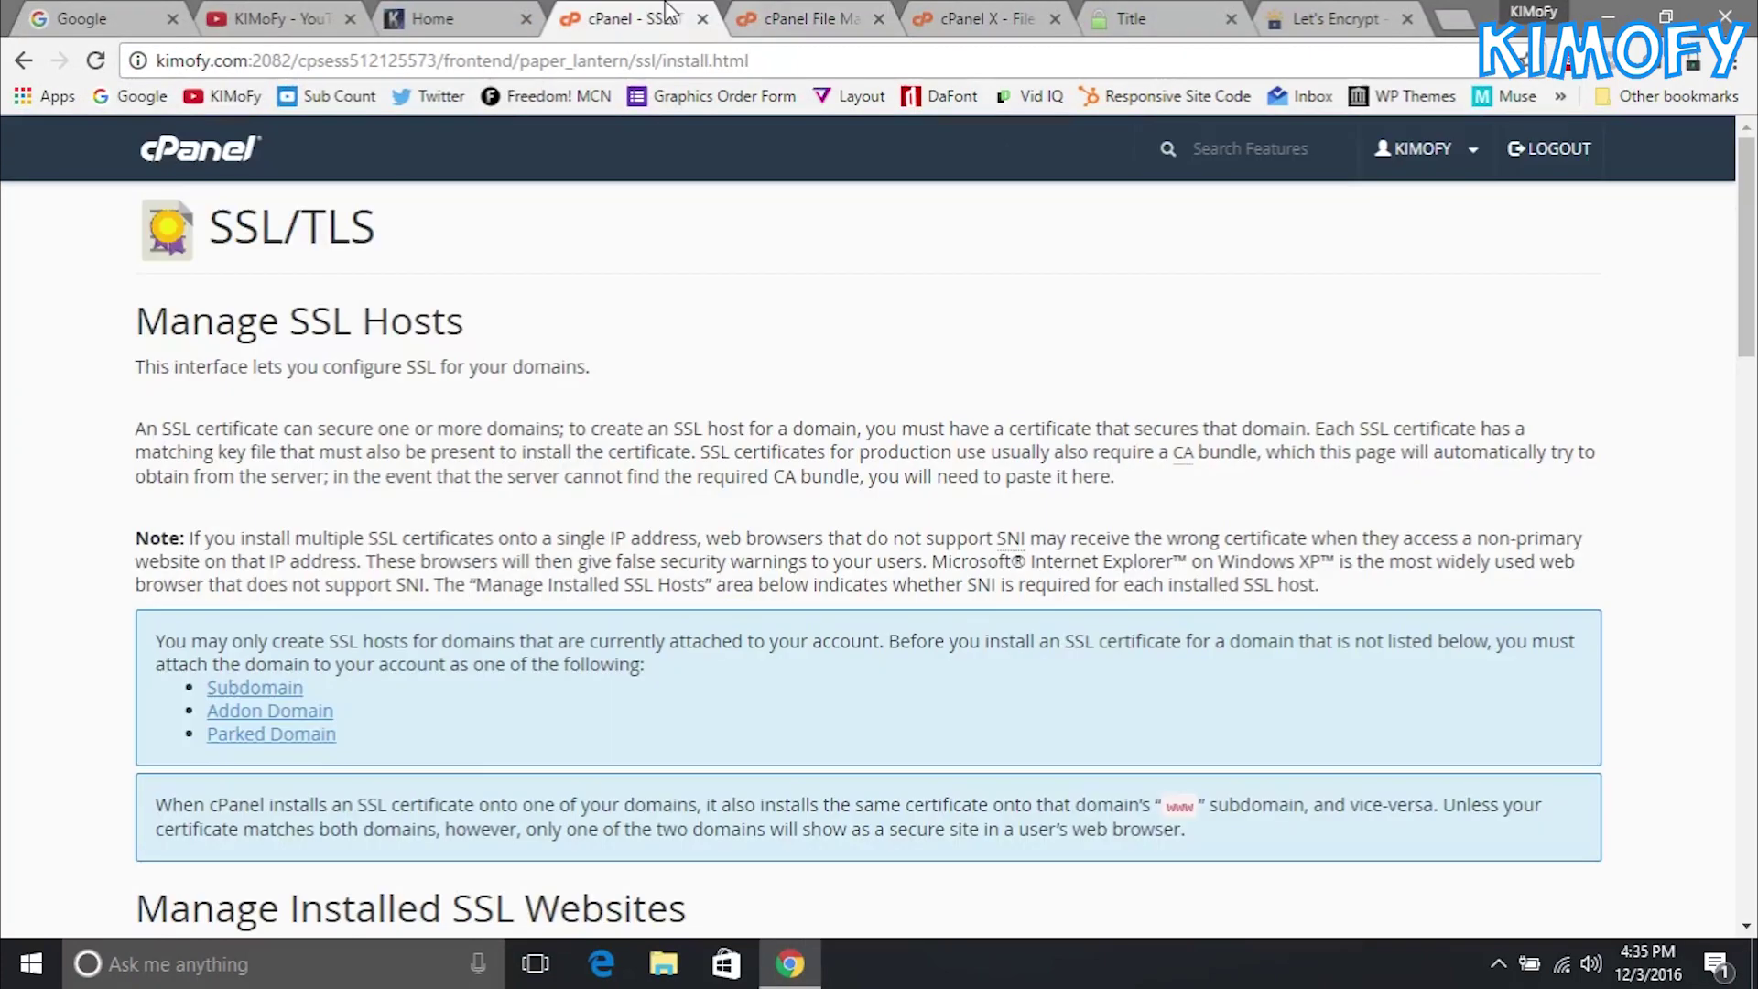
drag(1754, 316, 1753, 499)
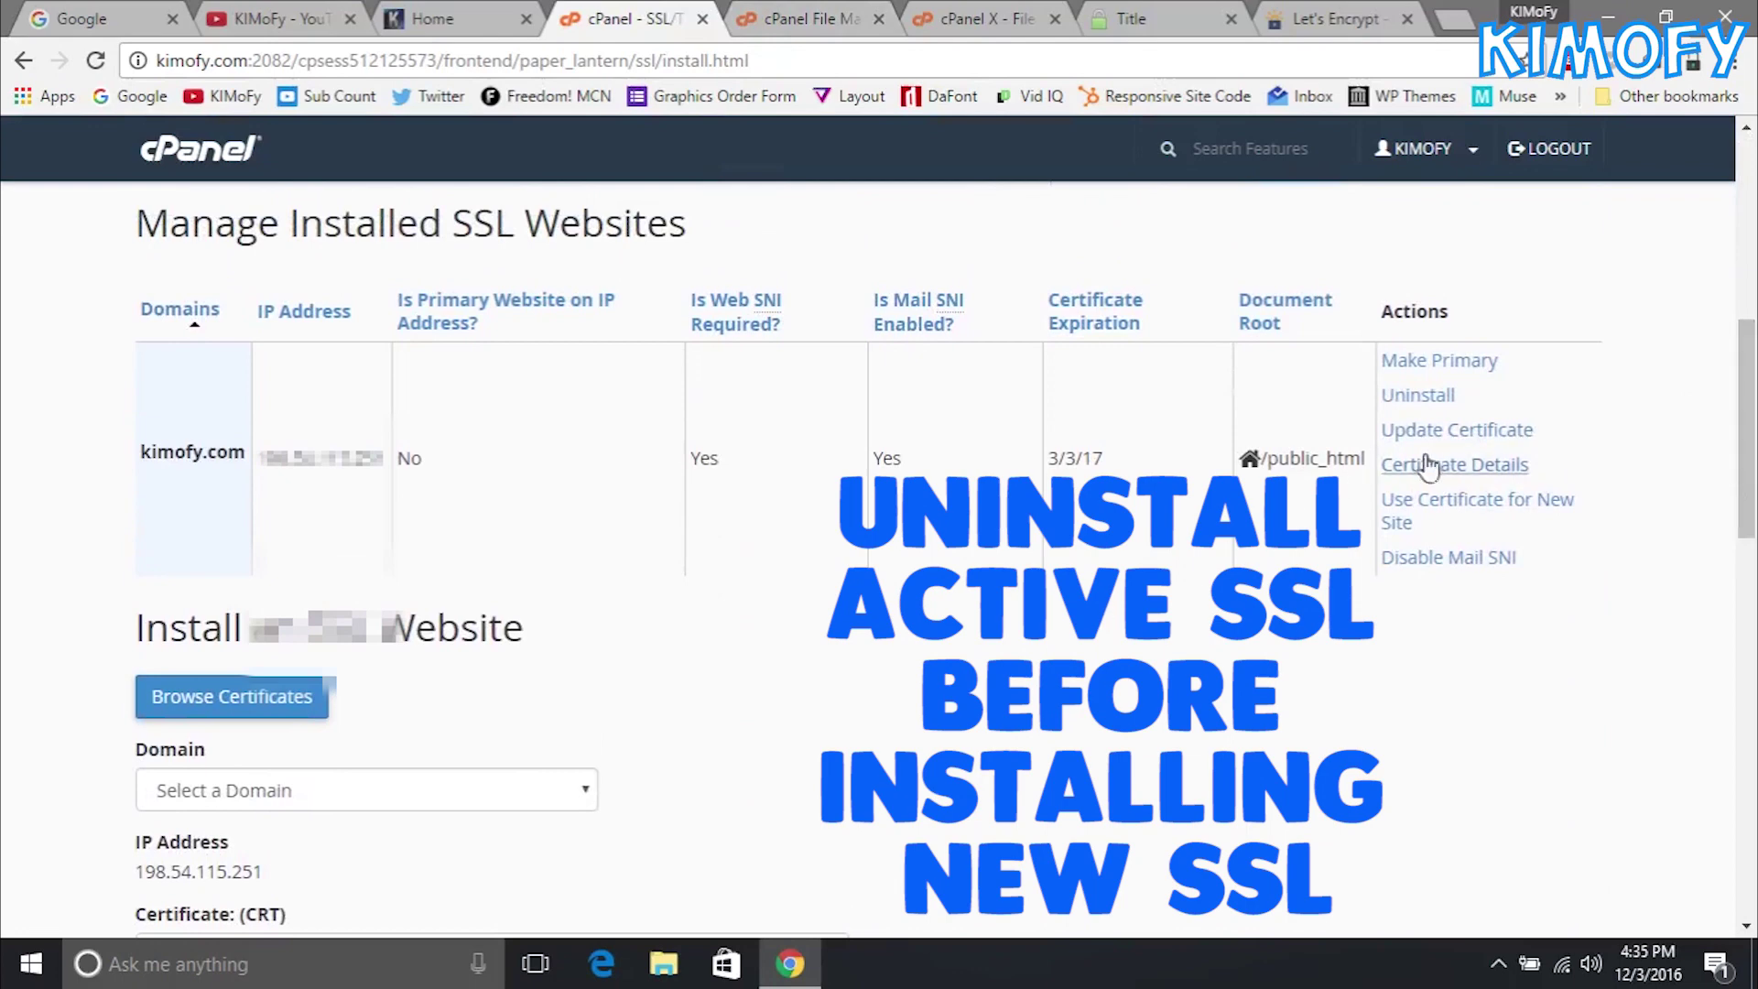